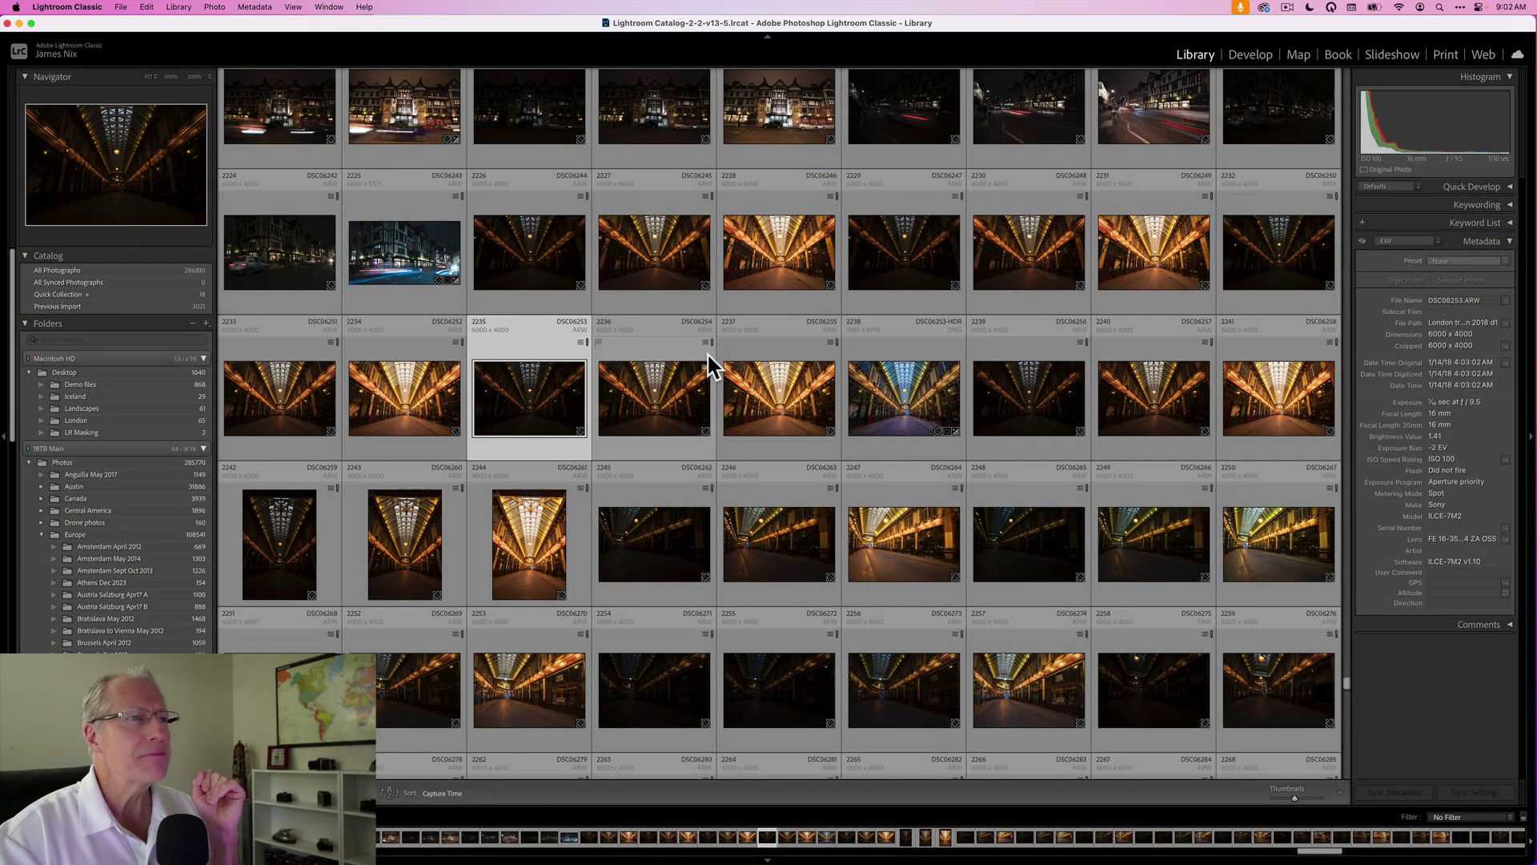
Compare the dark and bright market brackets in Loupe view, ending on DSC09253-HDR.dng.
{"action": "left_click", "coordinate": [614, 338]}
{"action": "double_click", "coordinate": [528, 394]}
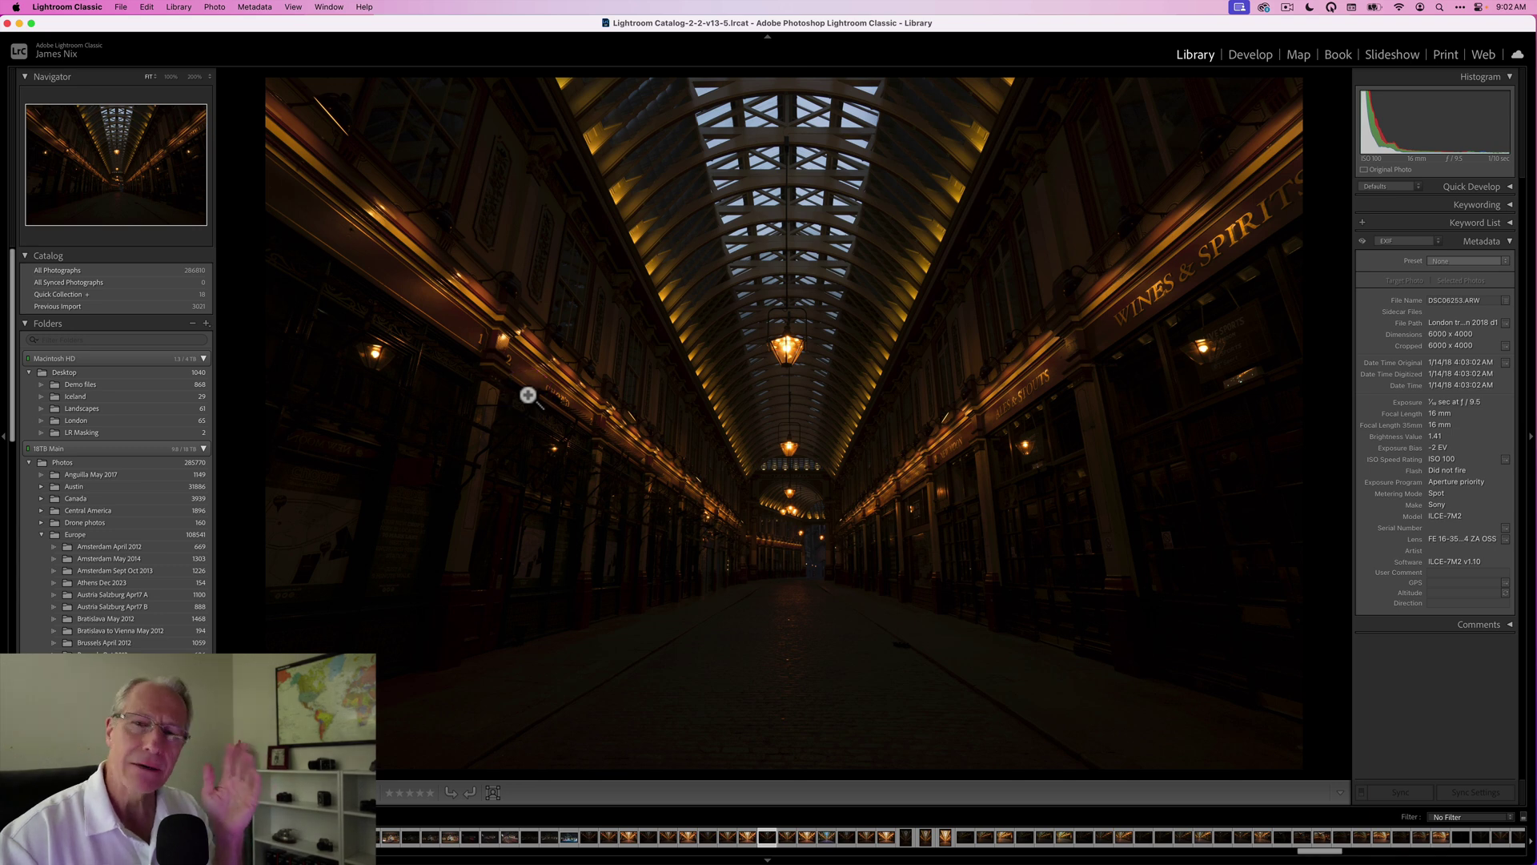
{"action": "key", "text": "Right"}
{"action": "key", "text": "Right"}
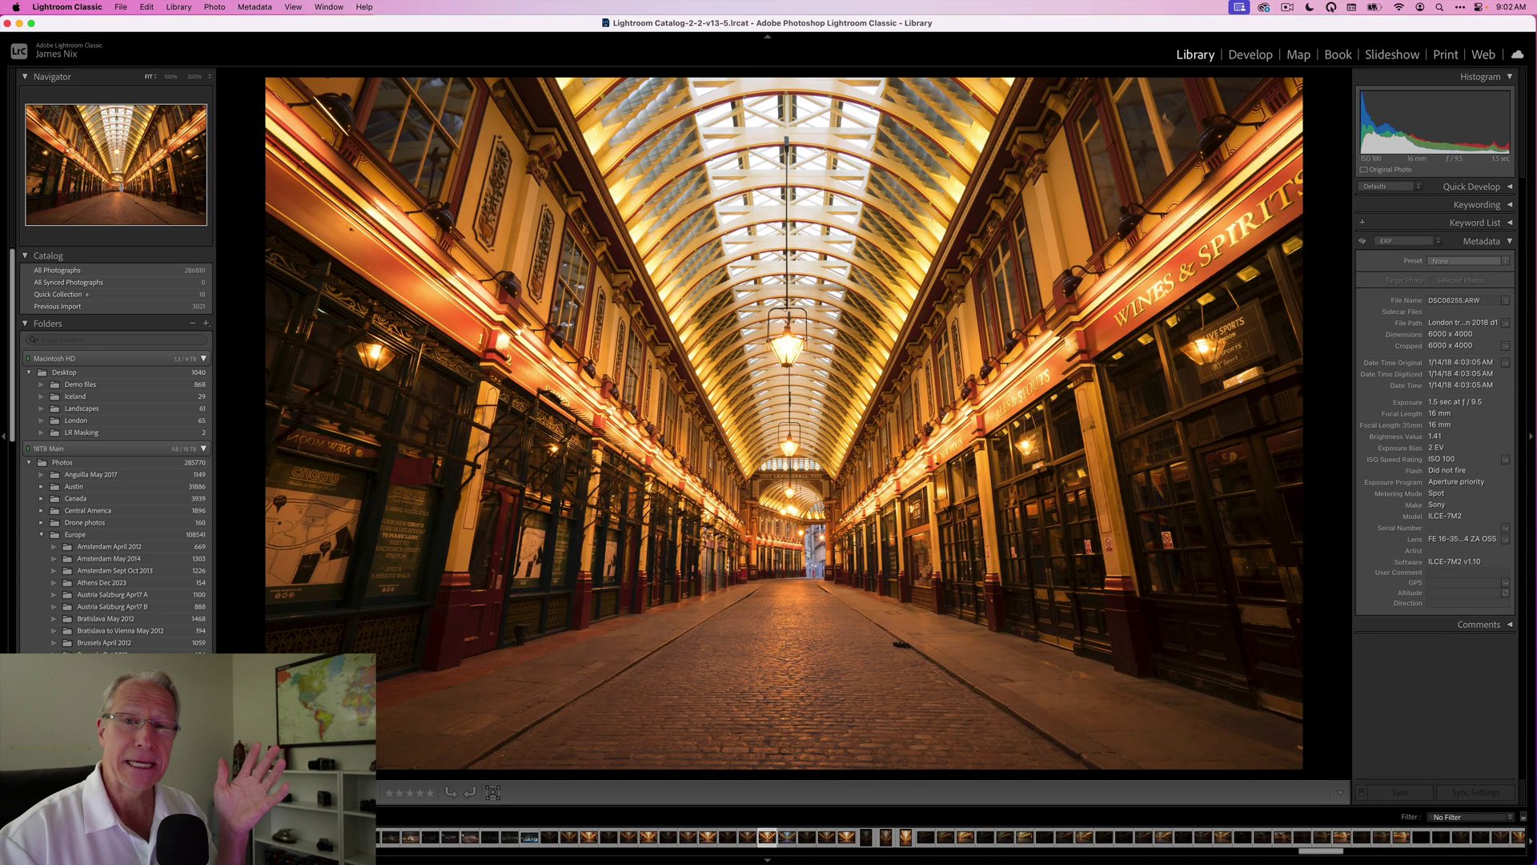
{"action": "key", "text": "Left"}
{"action": "key", "text": "Left"}
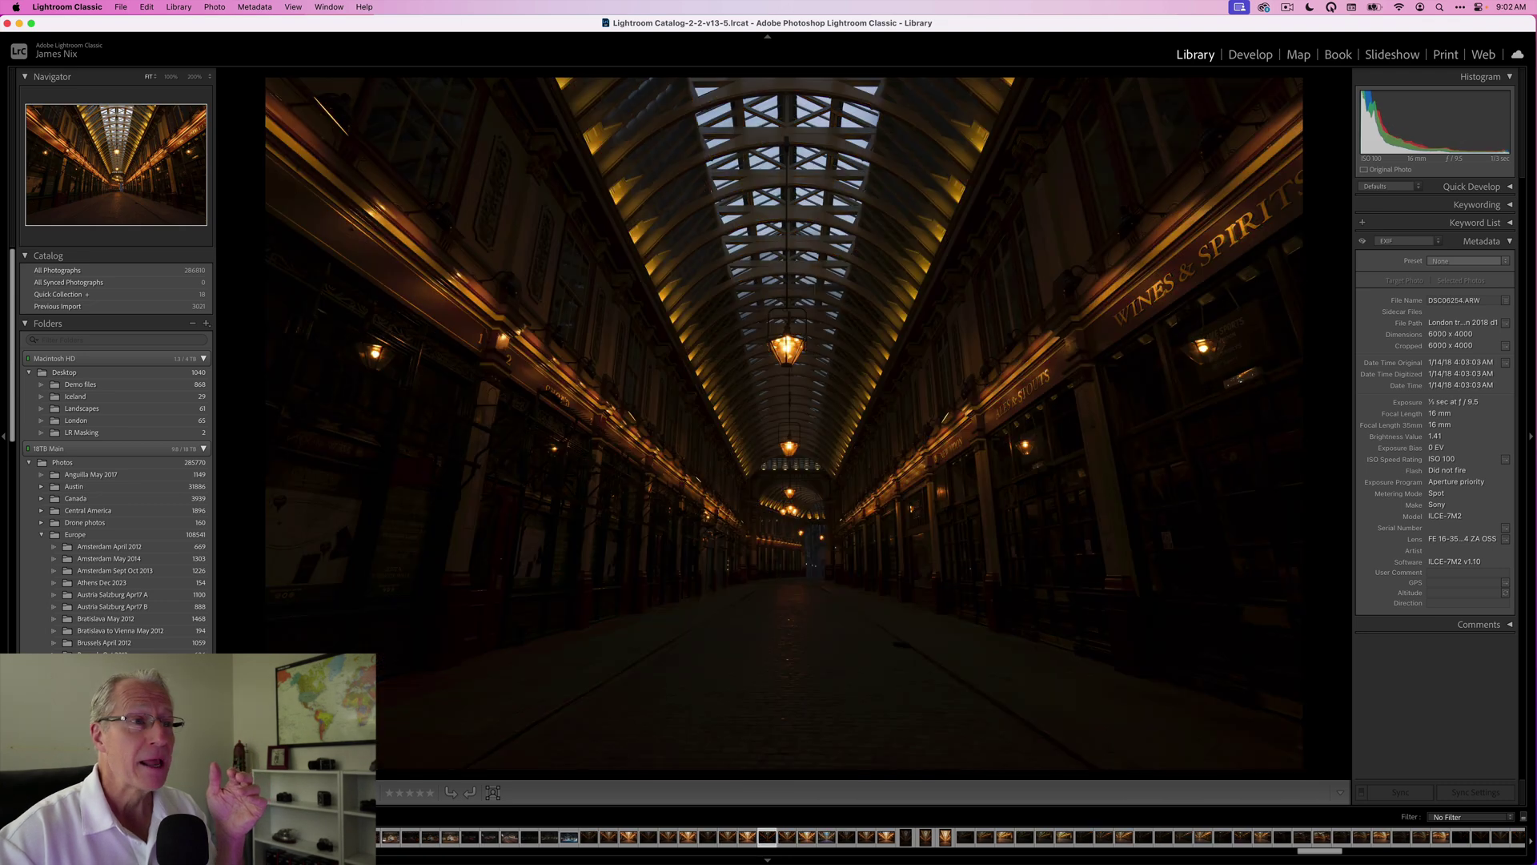
{"action": "key", "text": "Right"}
{"action": "key", "text": "Right"}
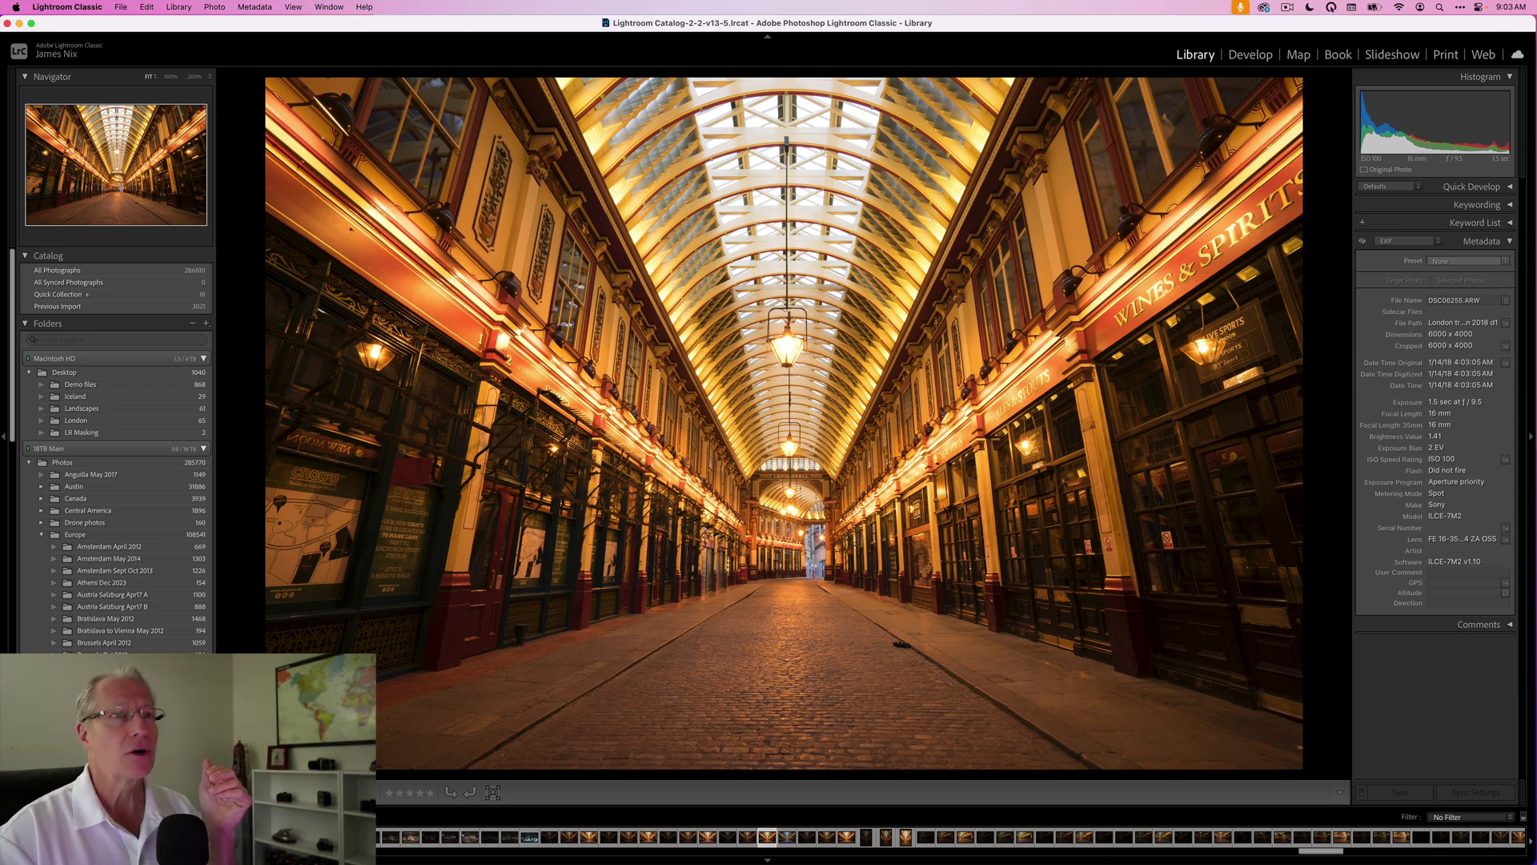
{"action": "key", "text": "Right"}
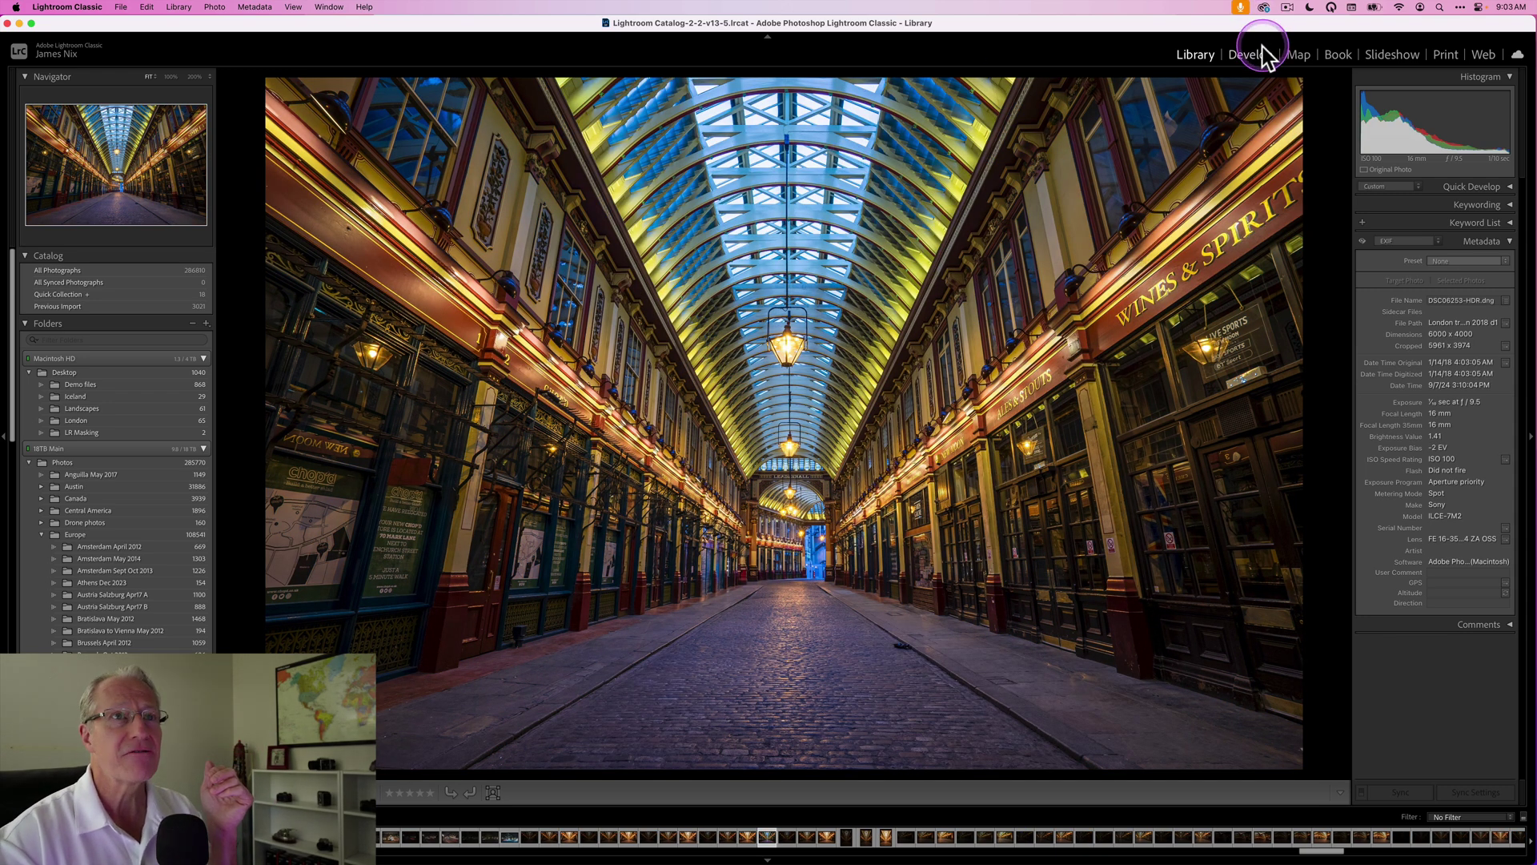
In Develop, toggle and expand the Basic panel (Temp 2,814, Exposure +1.65), then show Before.
{"action": "left_click", "coordinate": [1261, 56]}
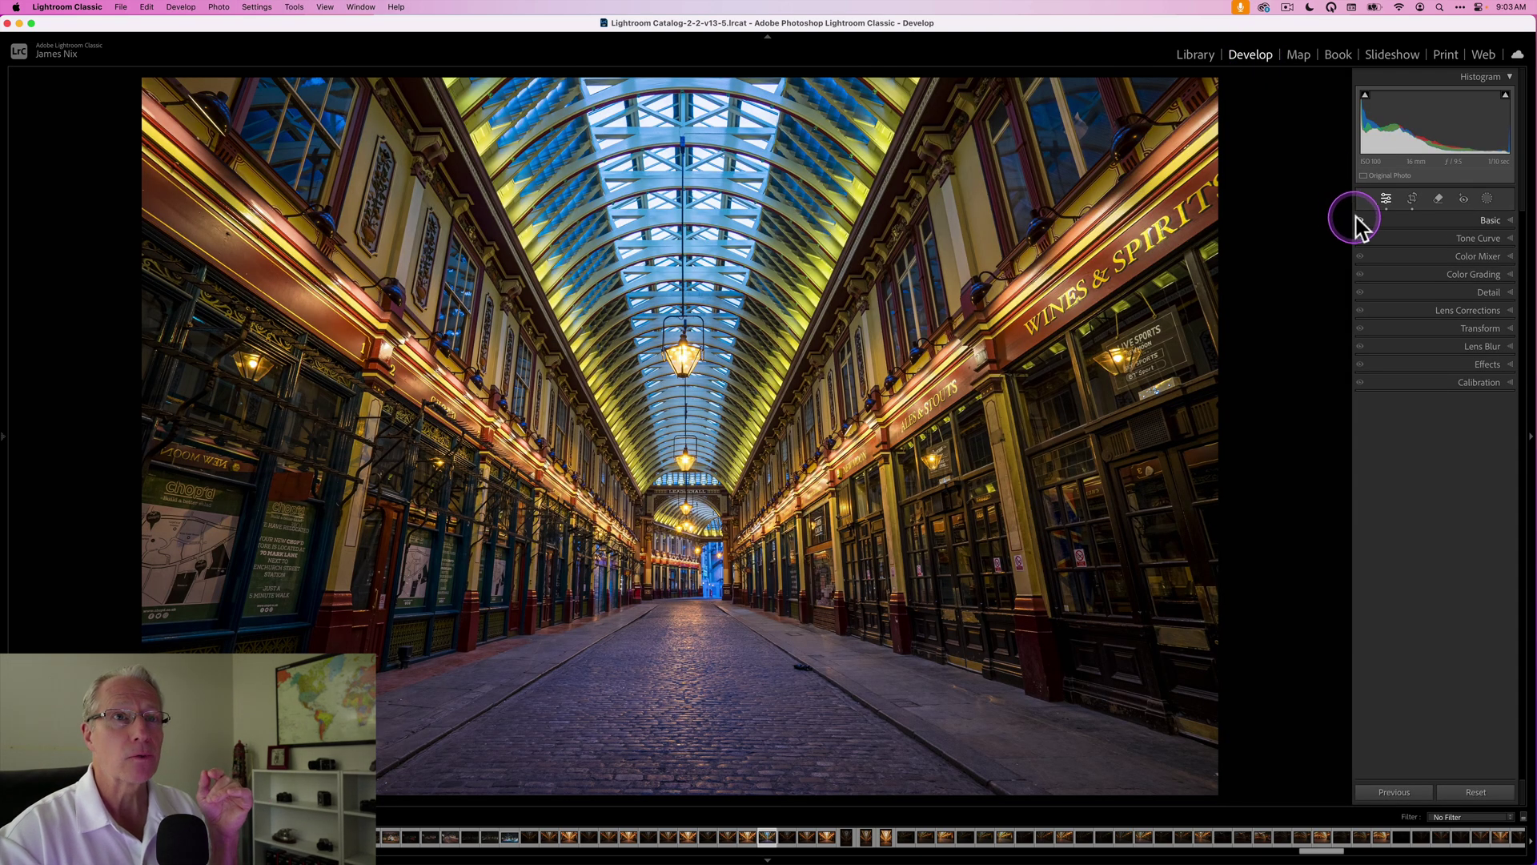
{"action": "left_click", "coordinate": [1360, 221]}
{"action": "left_click", "coordinate": [1360, 221]}
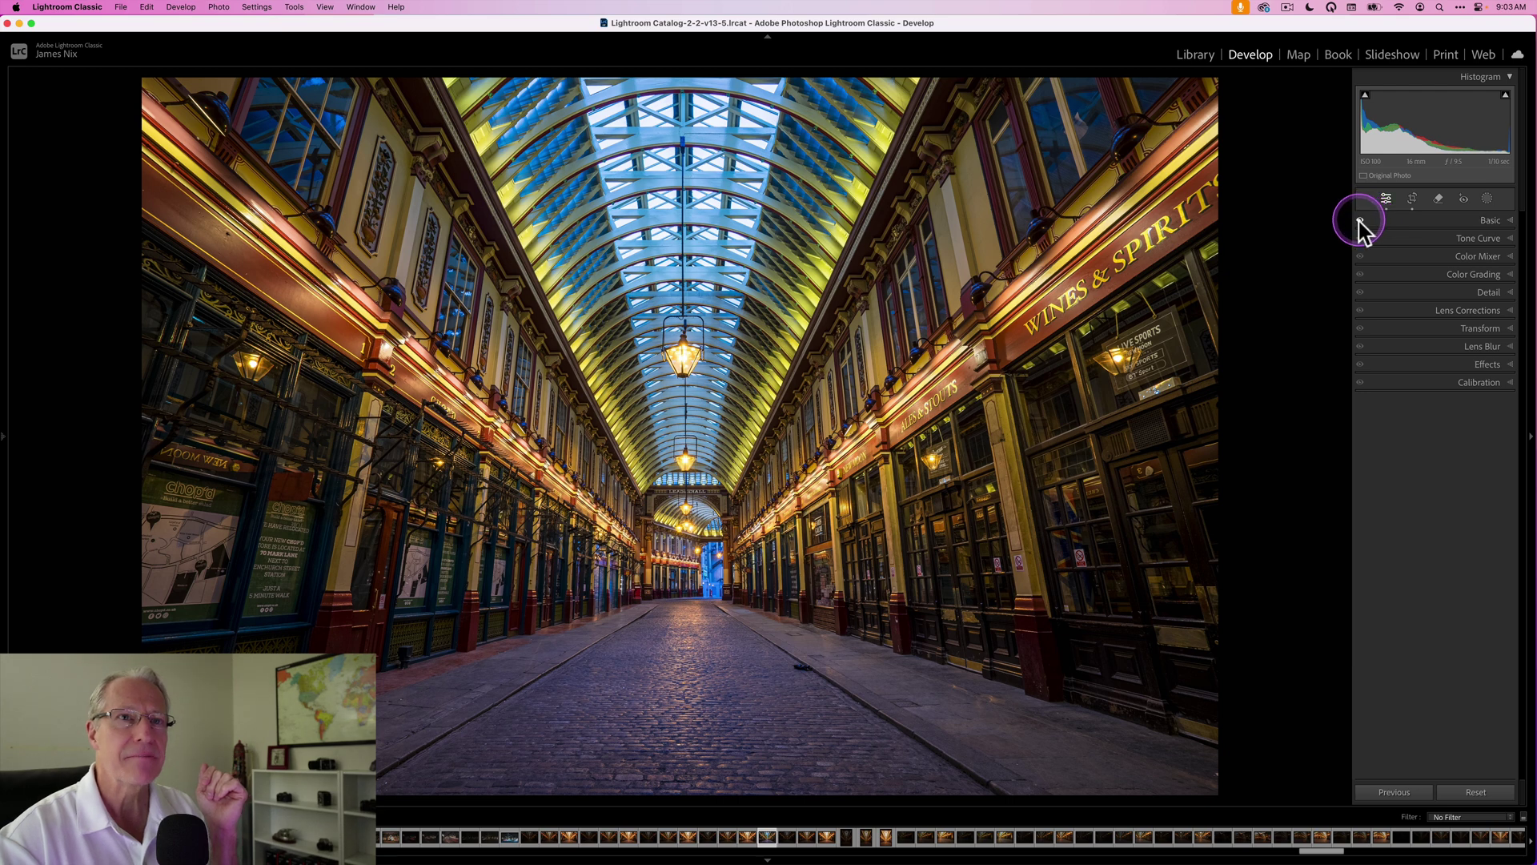
{"action": "left_click", "coordinate": [1360, 221]}
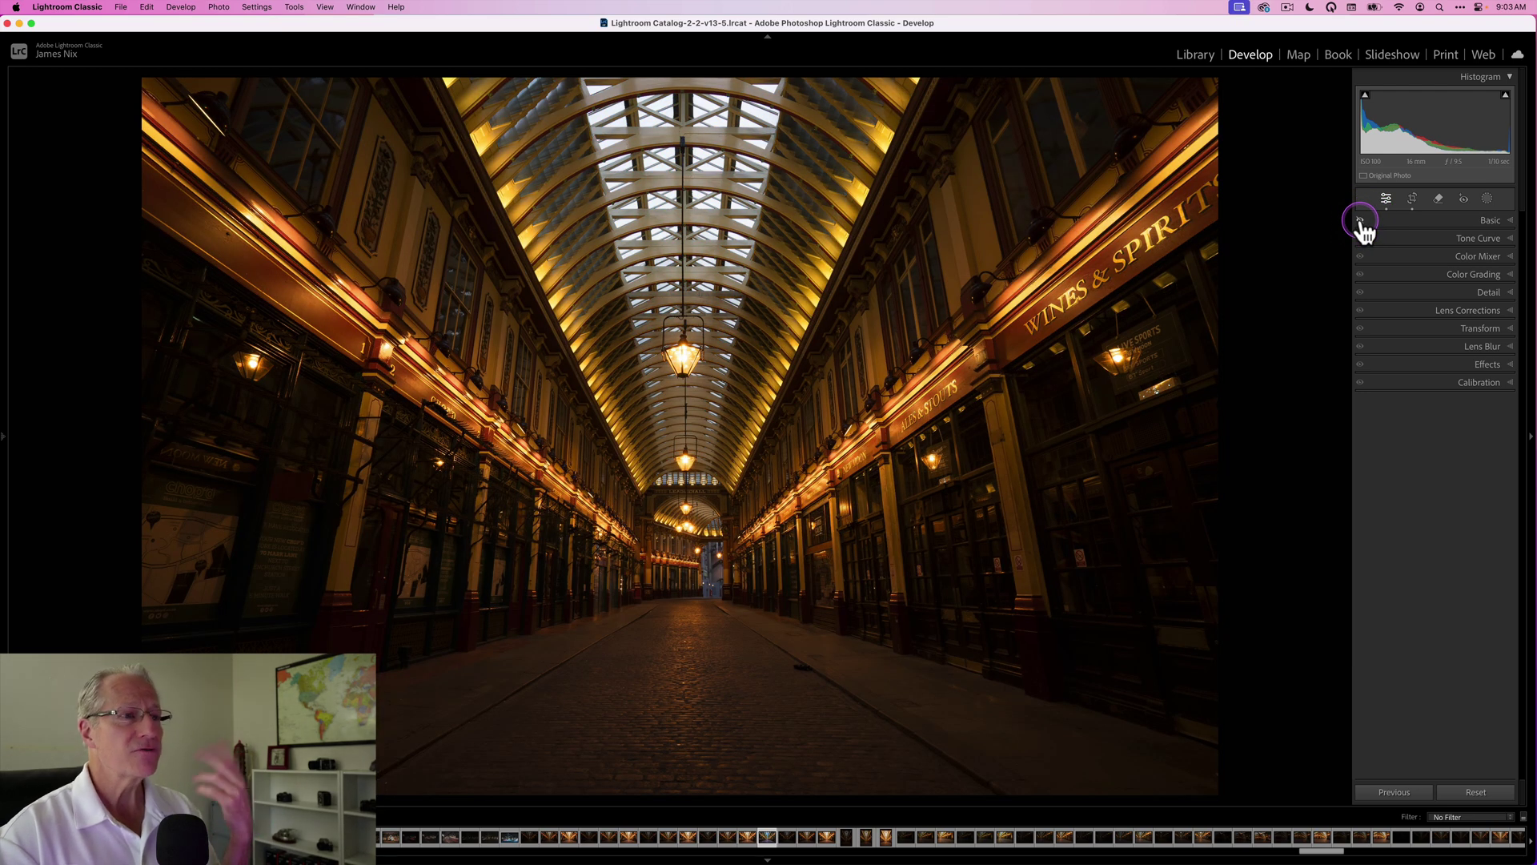
{"action": "left_click", "coordinate": [1360, 220]}
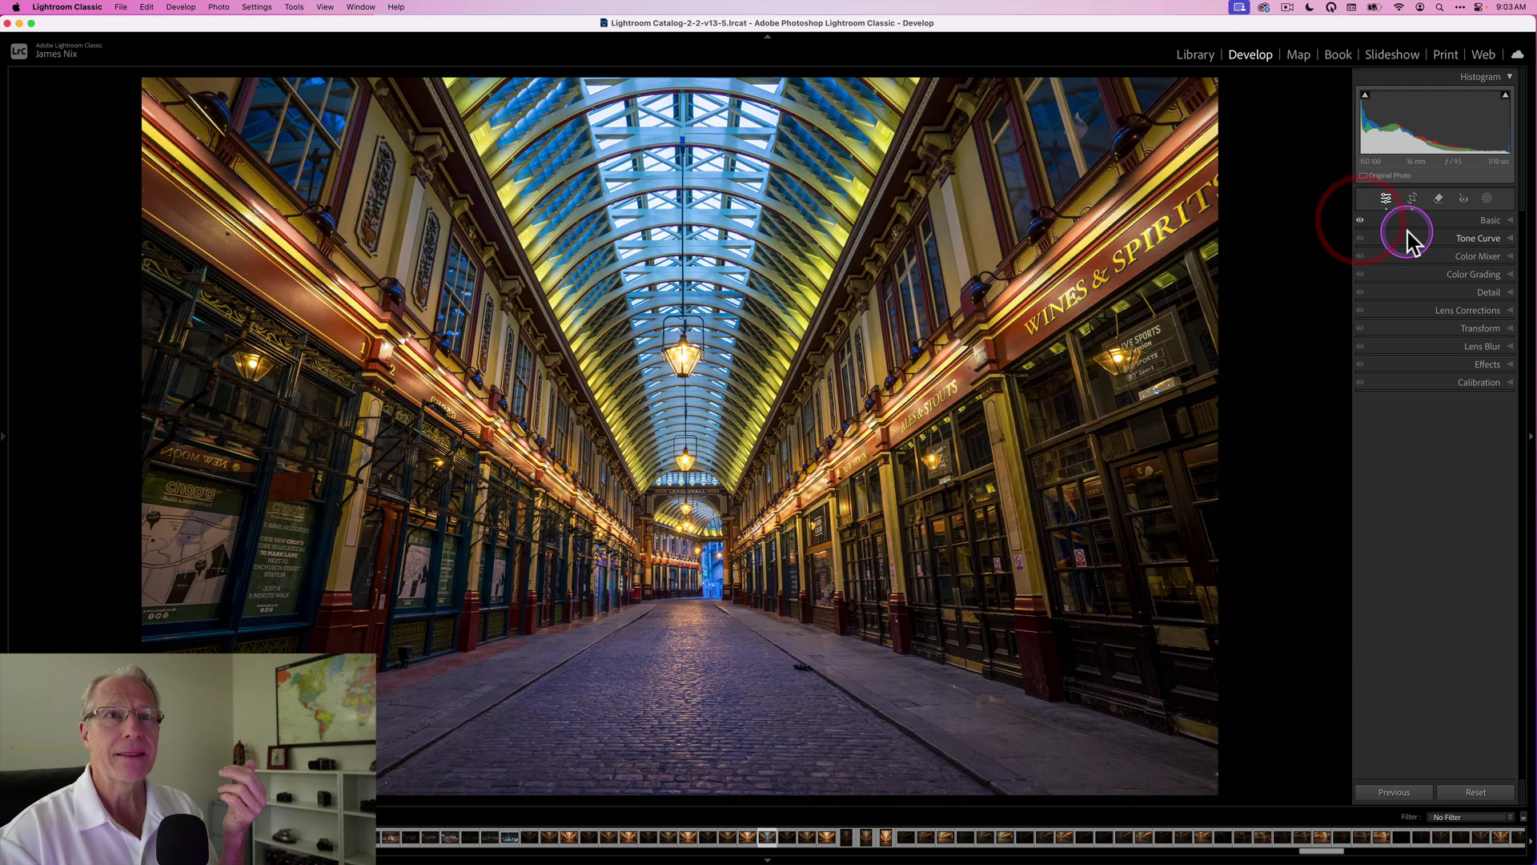
{"action": "left_click", "coordinate": [1410, 224]}
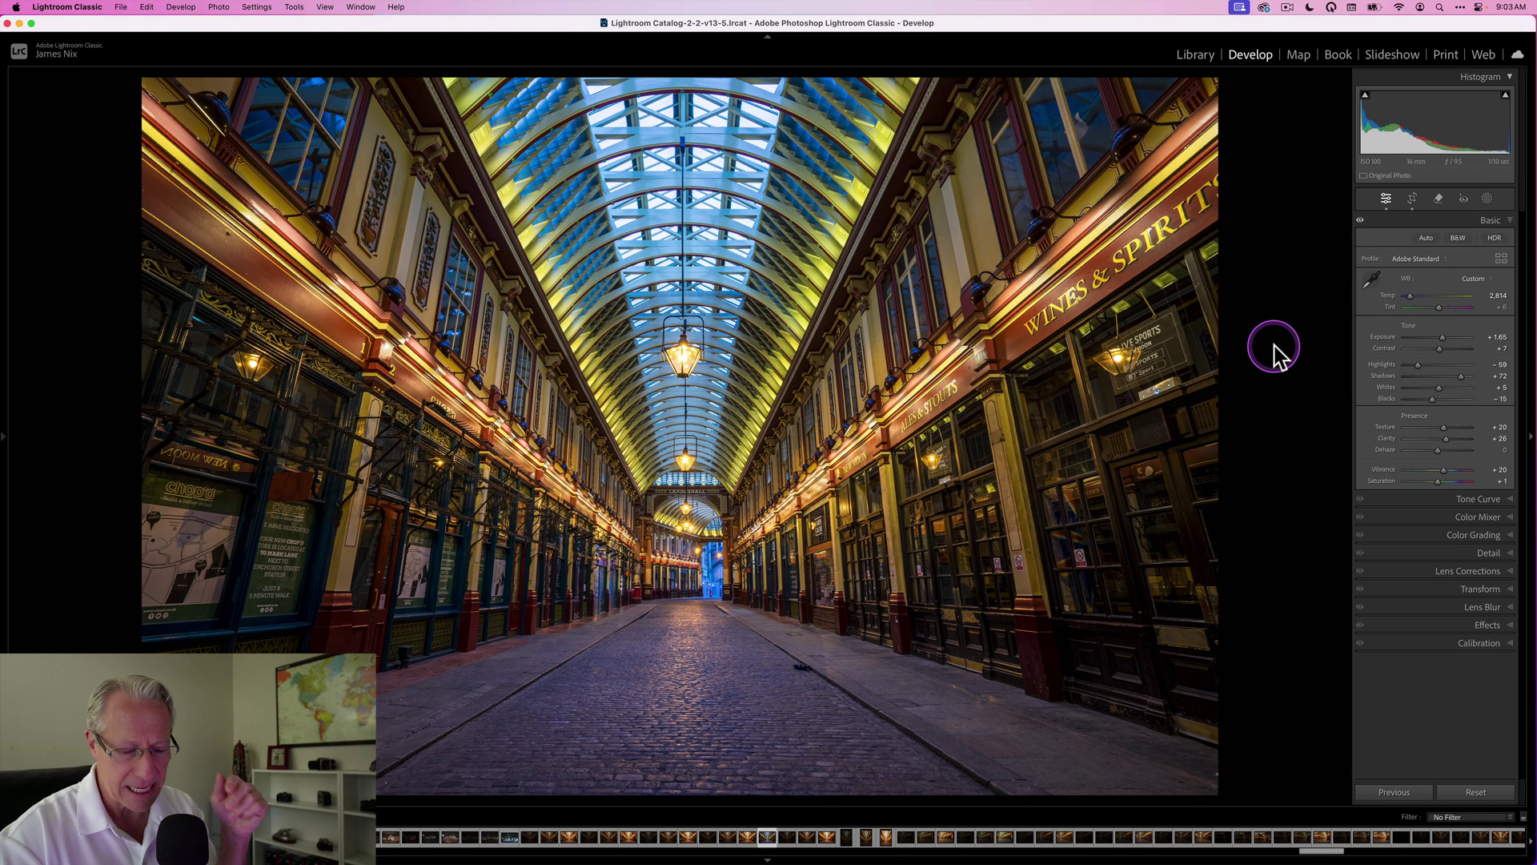
{"action": "key", "text": "backslash"}
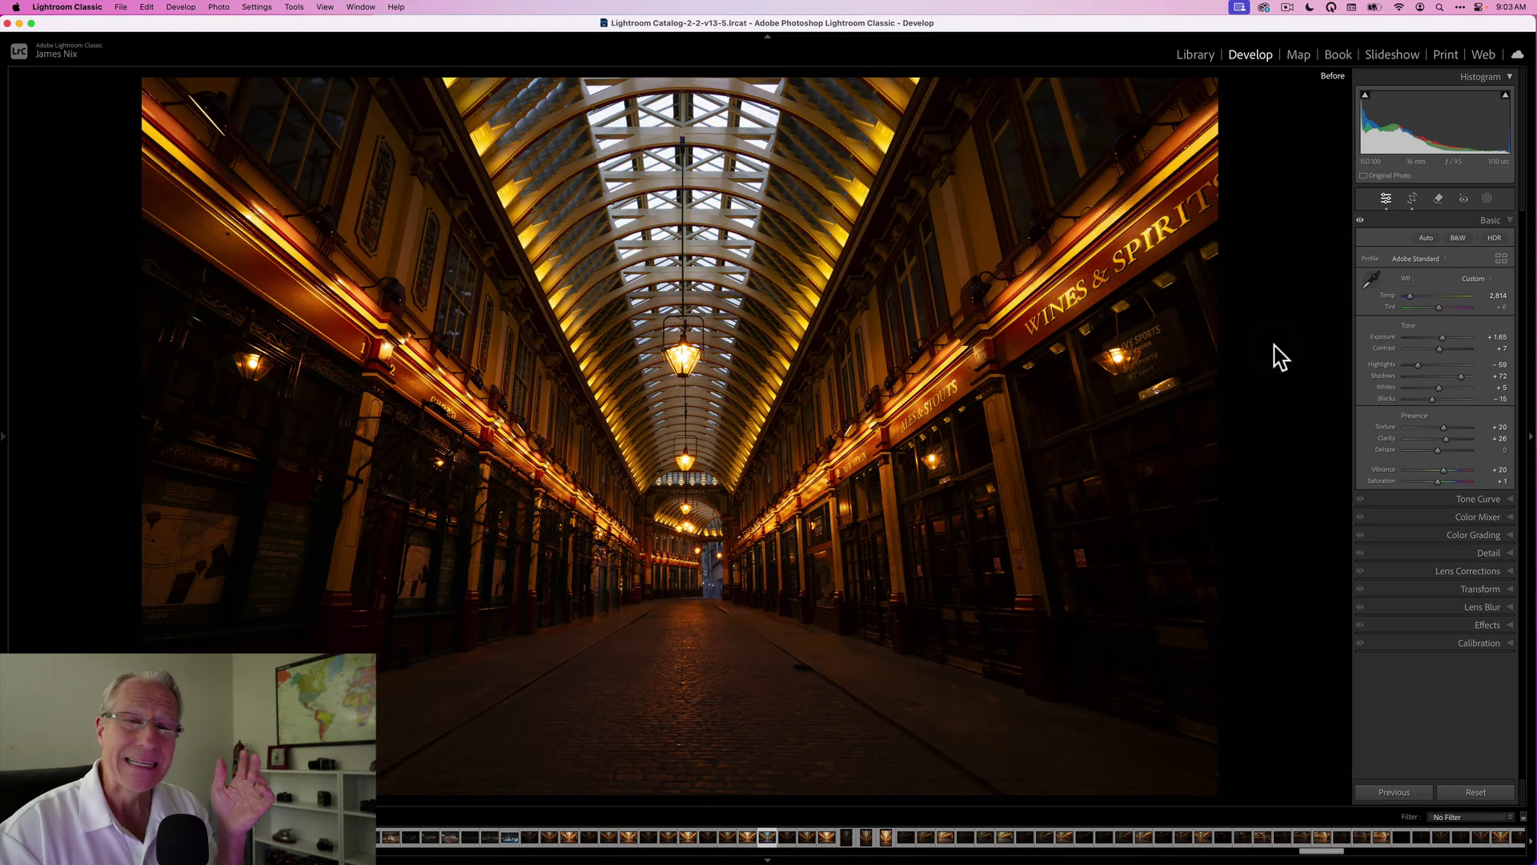
Leave the Before view to show the bright, warm edited HDR arcade again.
{"action": "key", "text": "backslash"}
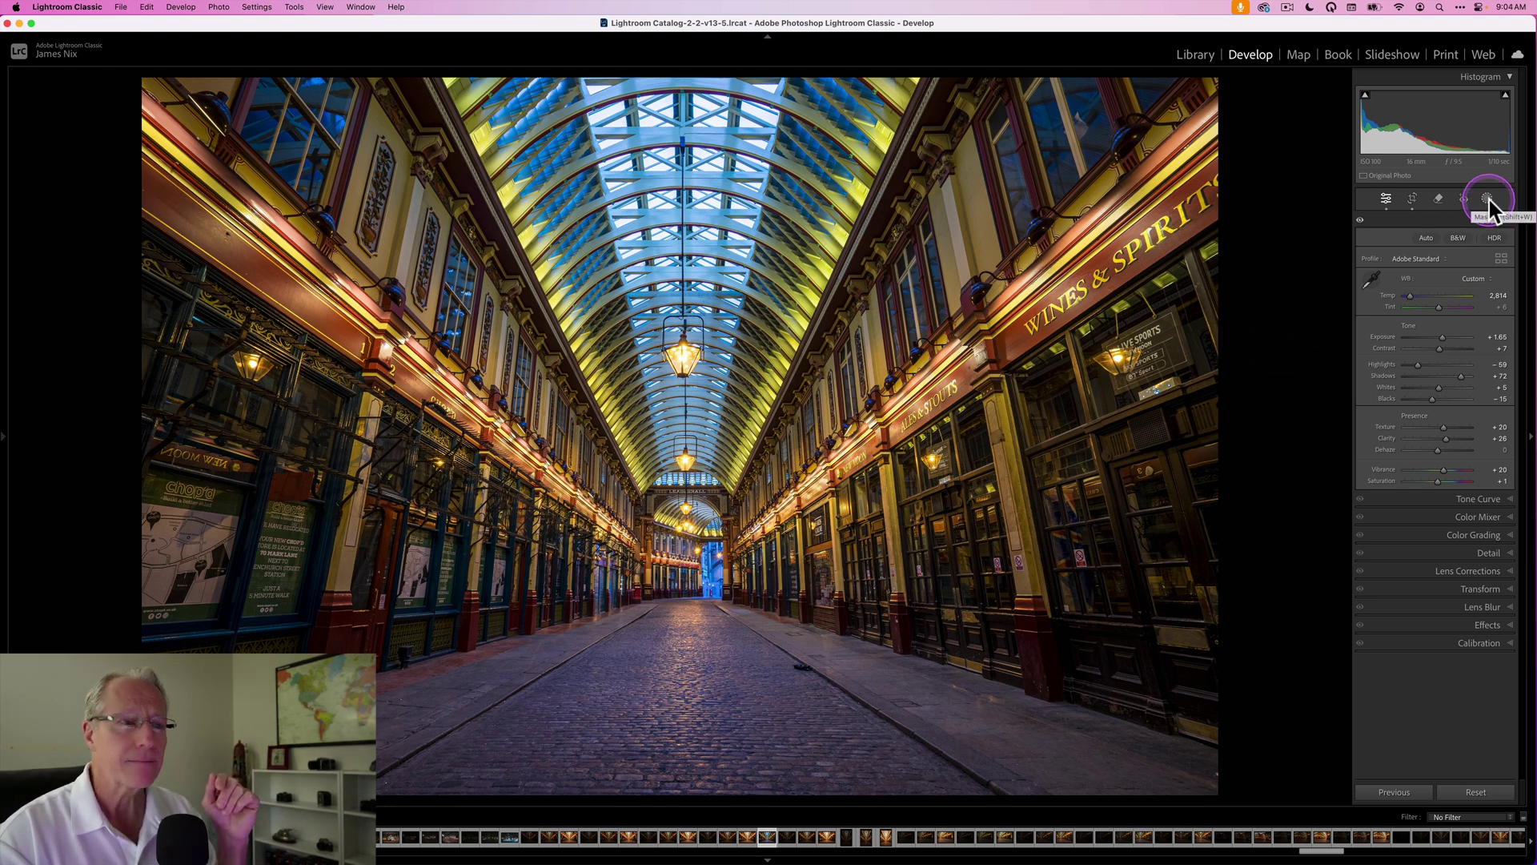
Add a Color Range mask from the Masking panel's Range options.
{"action": "left_click", "coordinate": [1488, 199]}
{"action": "left_click", "coordinate": [1388, 362]}
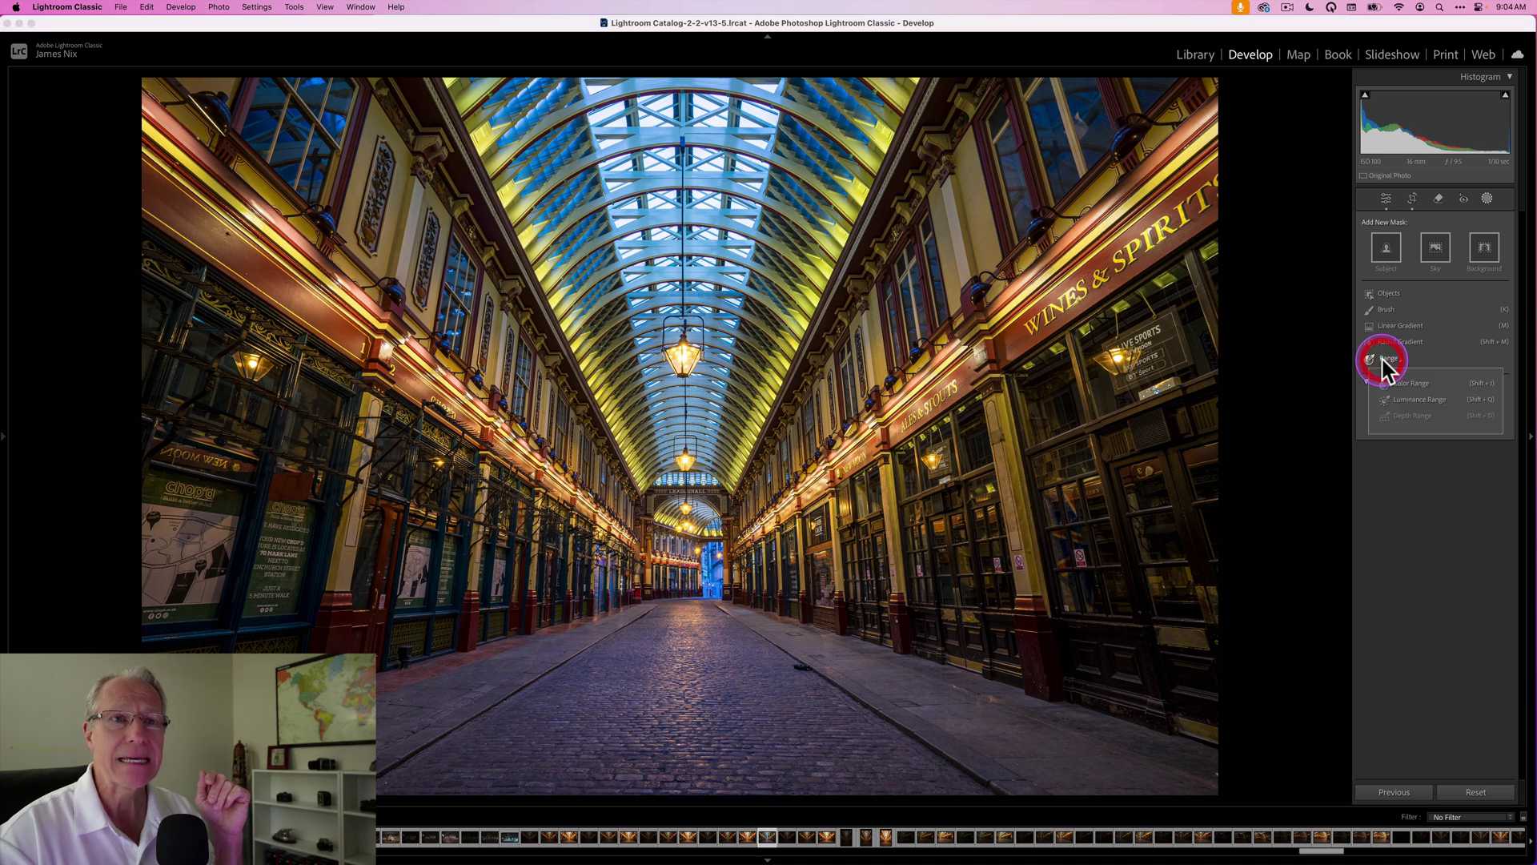
{"action": "left_click", "coordinate": [1408, 386]}
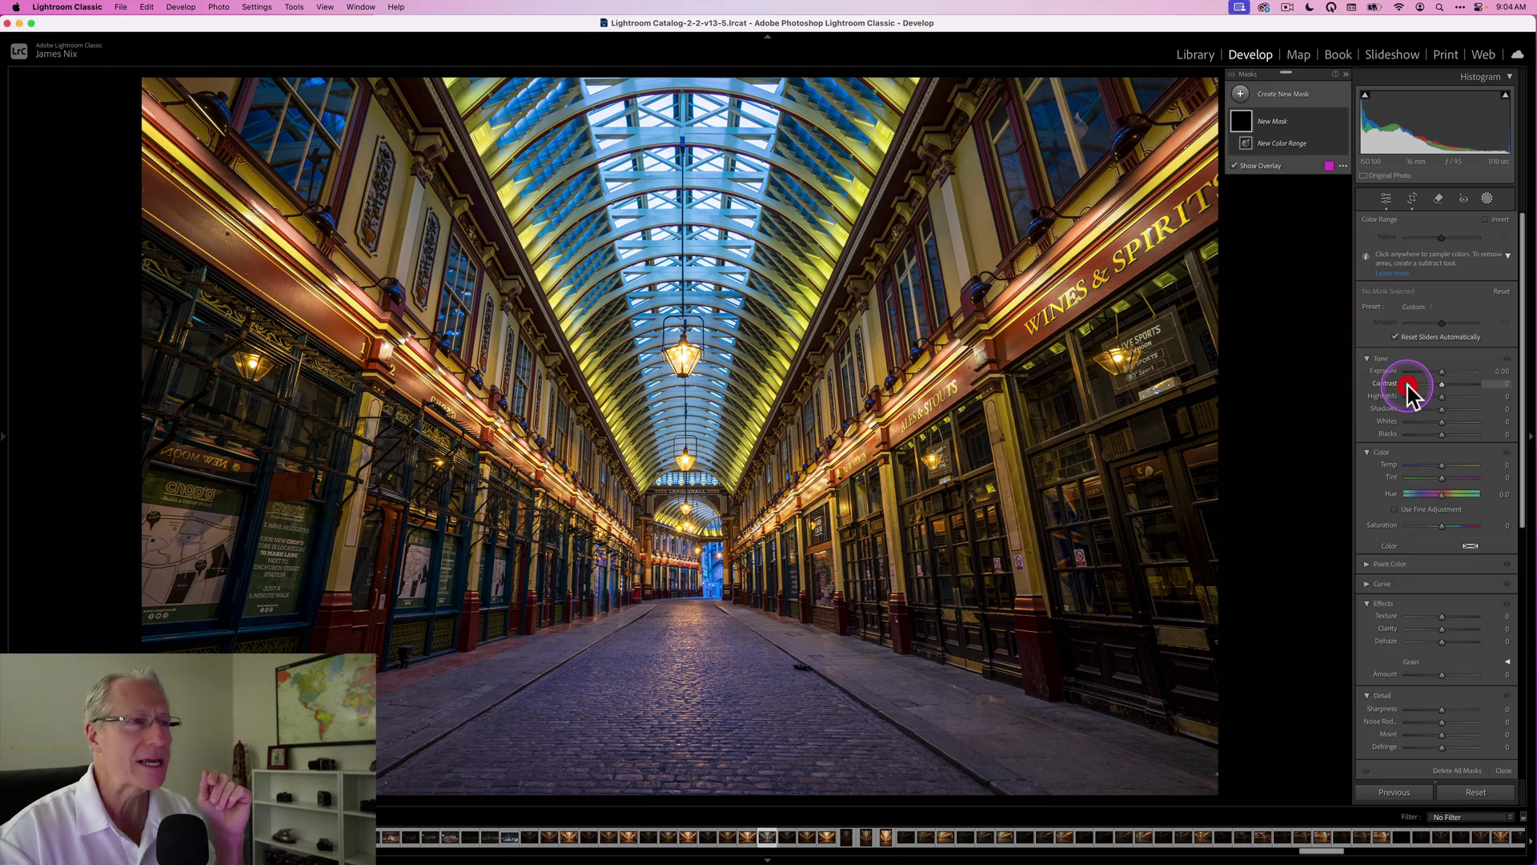
Sample the yellow ceiling for the Color Range mask and set Temp -32, Tint 53.
{"action": "left_click", "coordinate": [799, 319]}
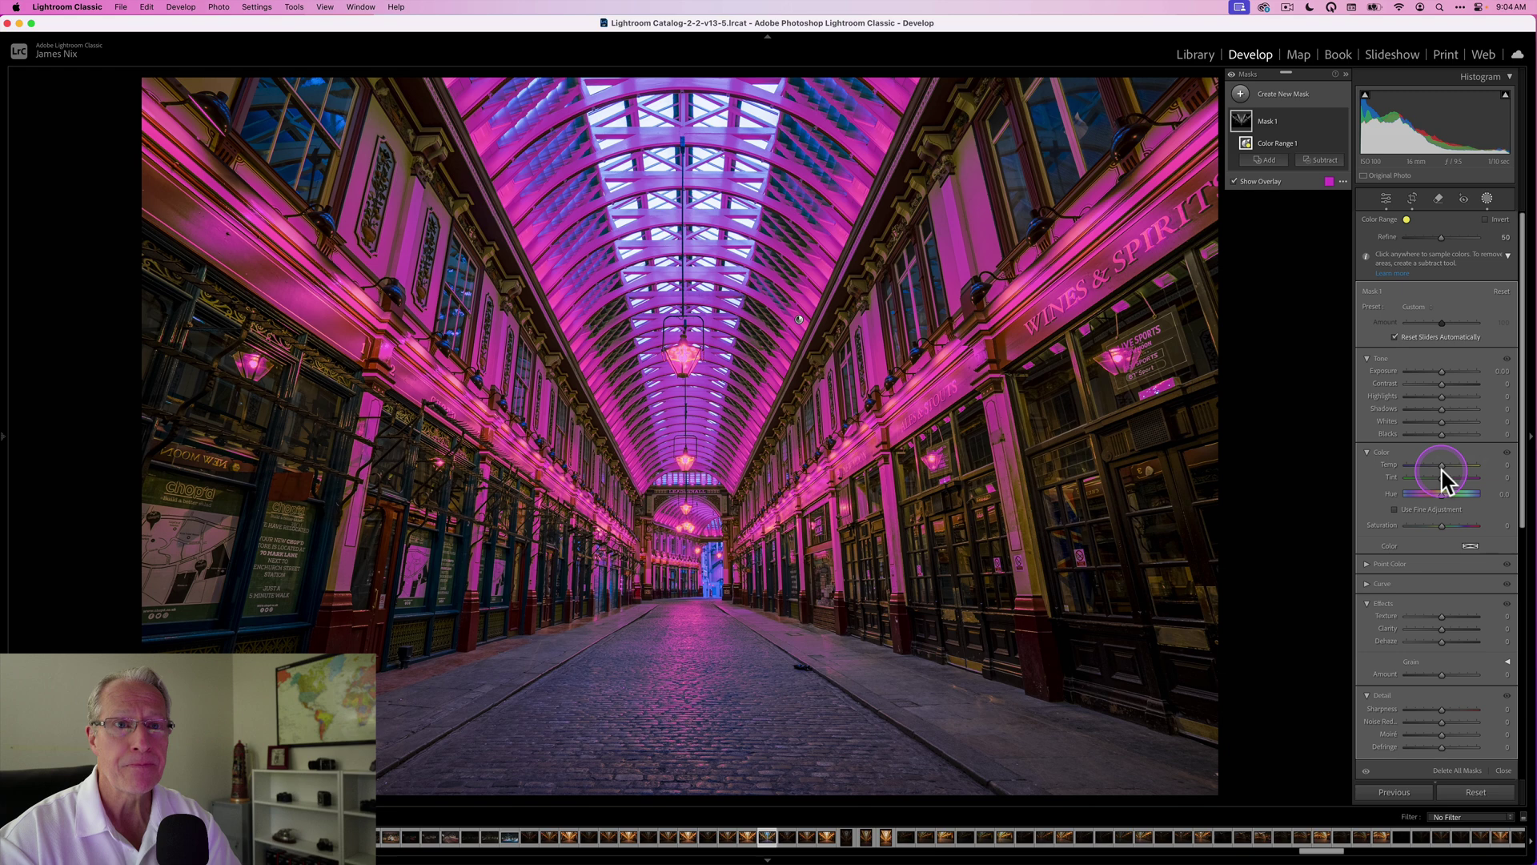
{"action": "left_click_drag", "start_coordinate": [1441, 467], "coordinate": [1430, 469]}
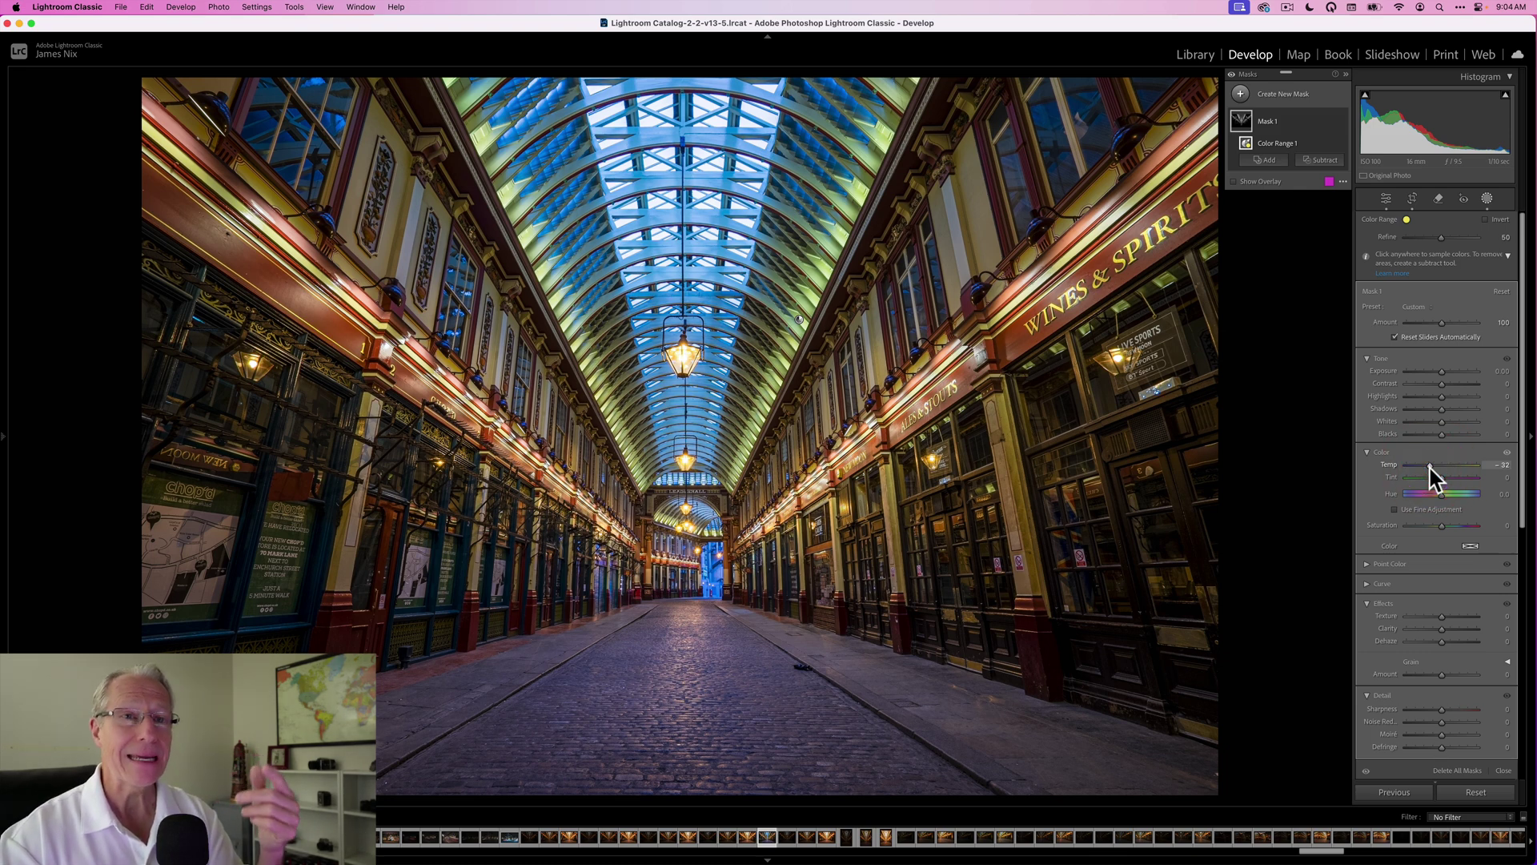
{"action": "left_click_drag", "start_coordinate": [1439, 478], "coordinate": [1454, 479]}
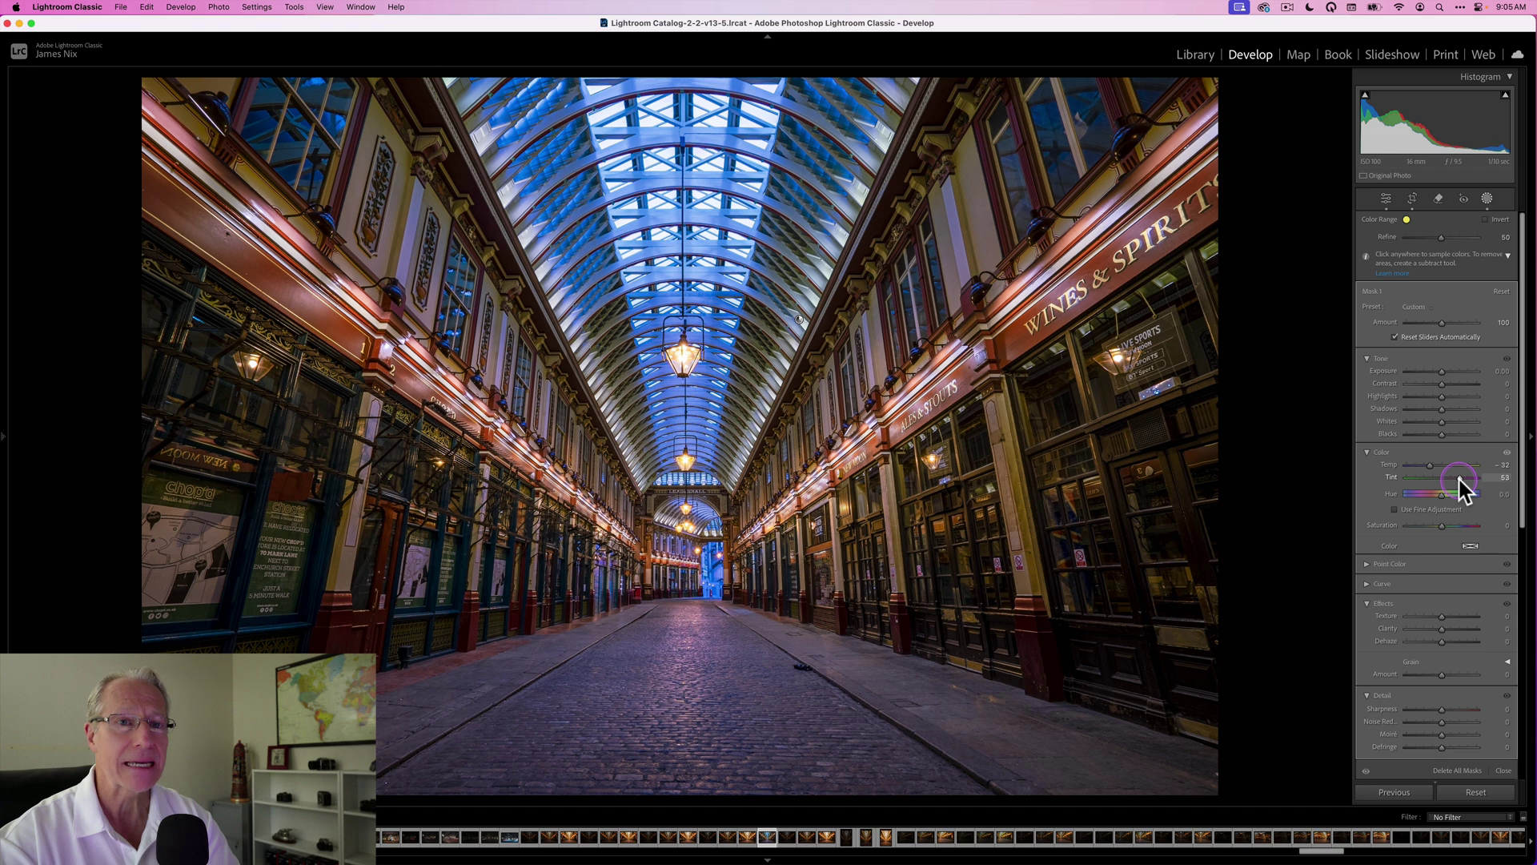
{"action": "left_click_drag", "start_coordinate": [1459, 478], "coordinate": [1459, 479]}
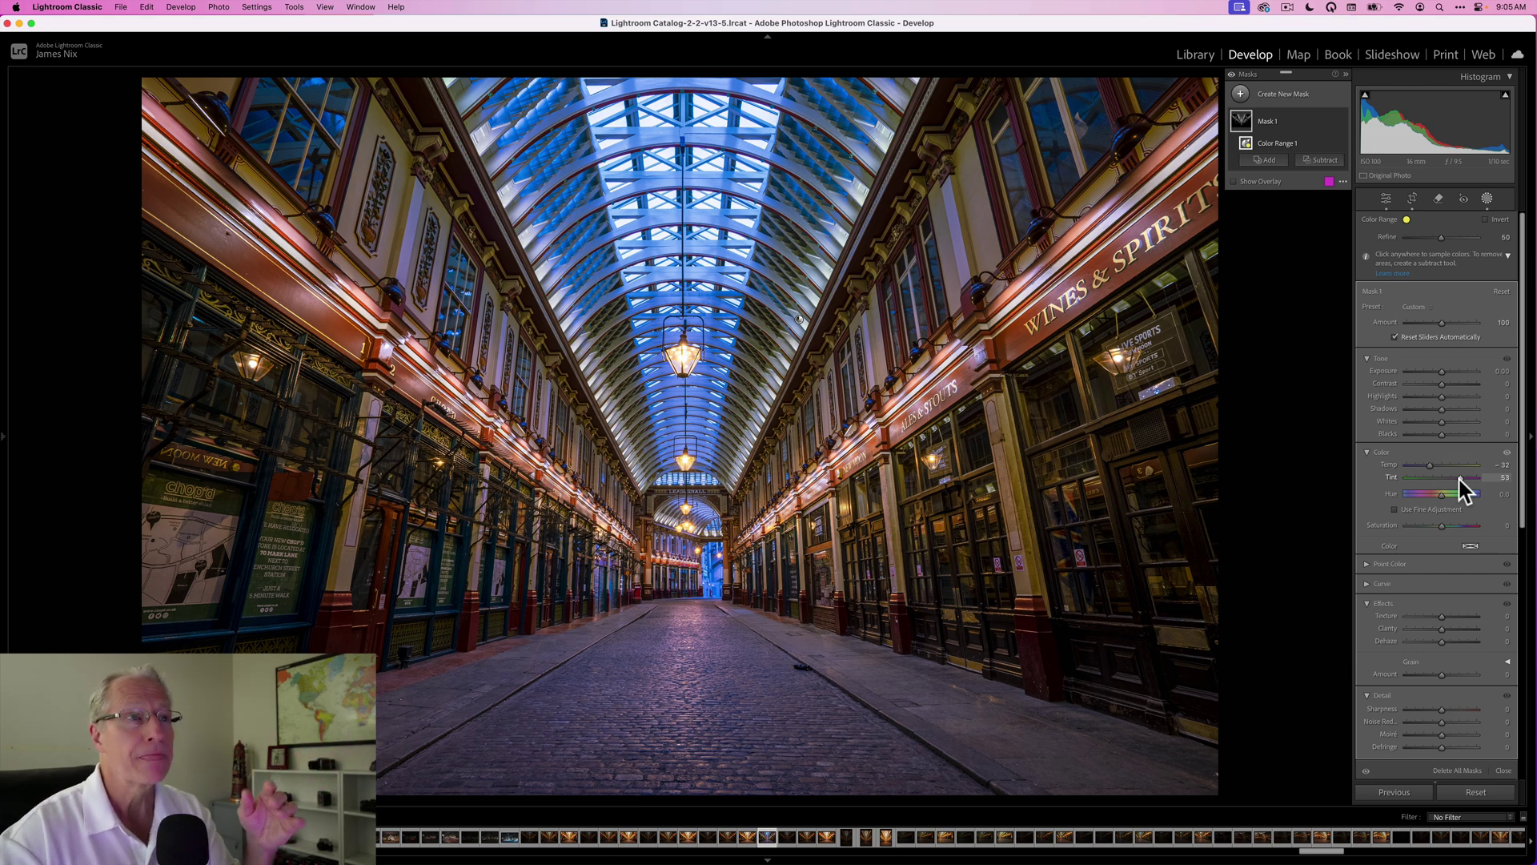
{"action": "left_click", "coordinate": [1424, 455]}
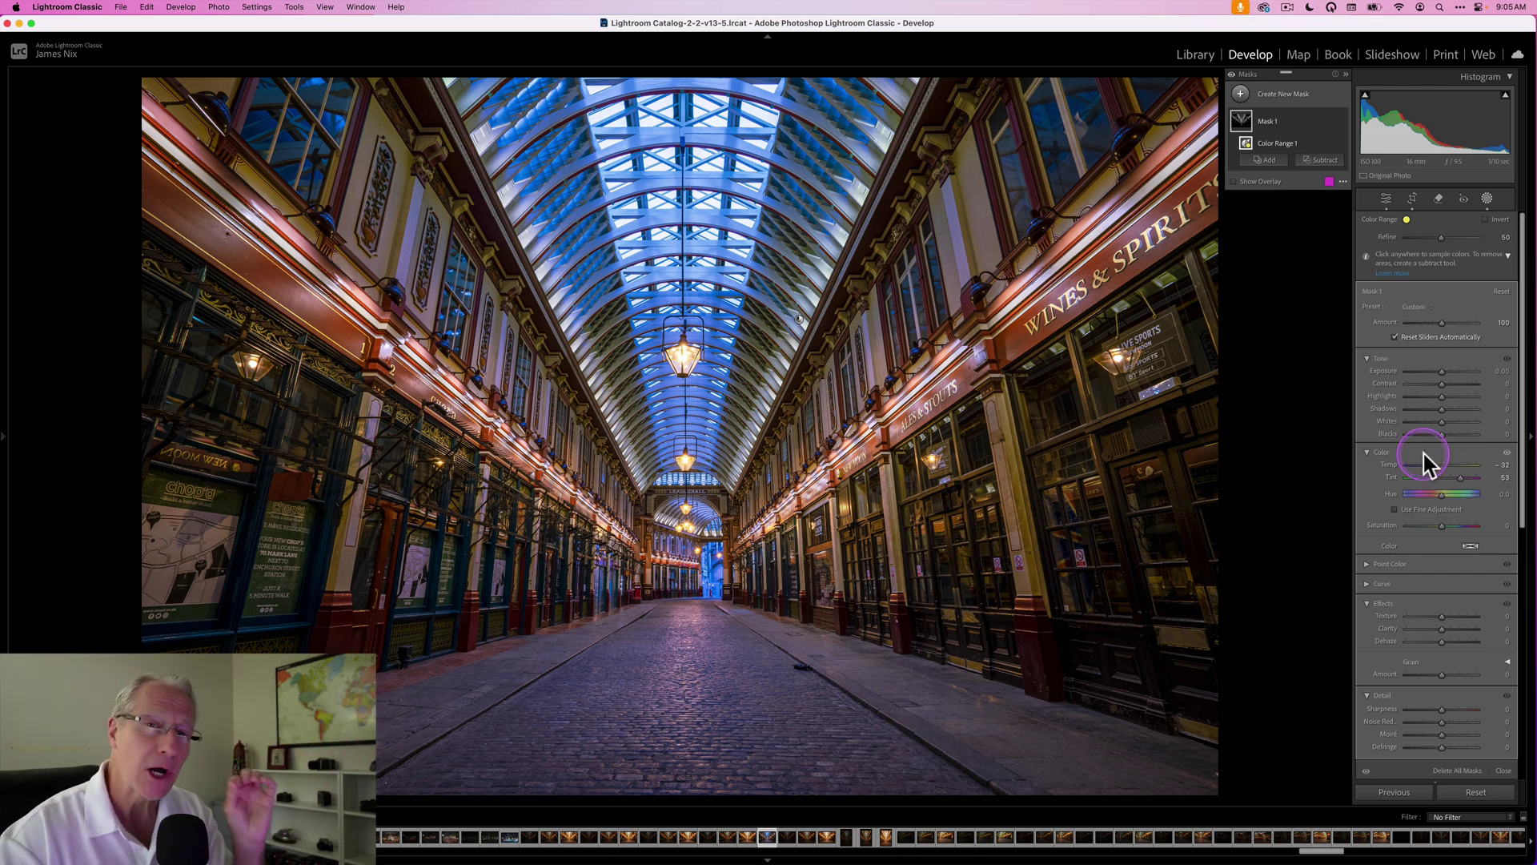
{"action": "mouse_move", "coordinate": [1351, 152]}
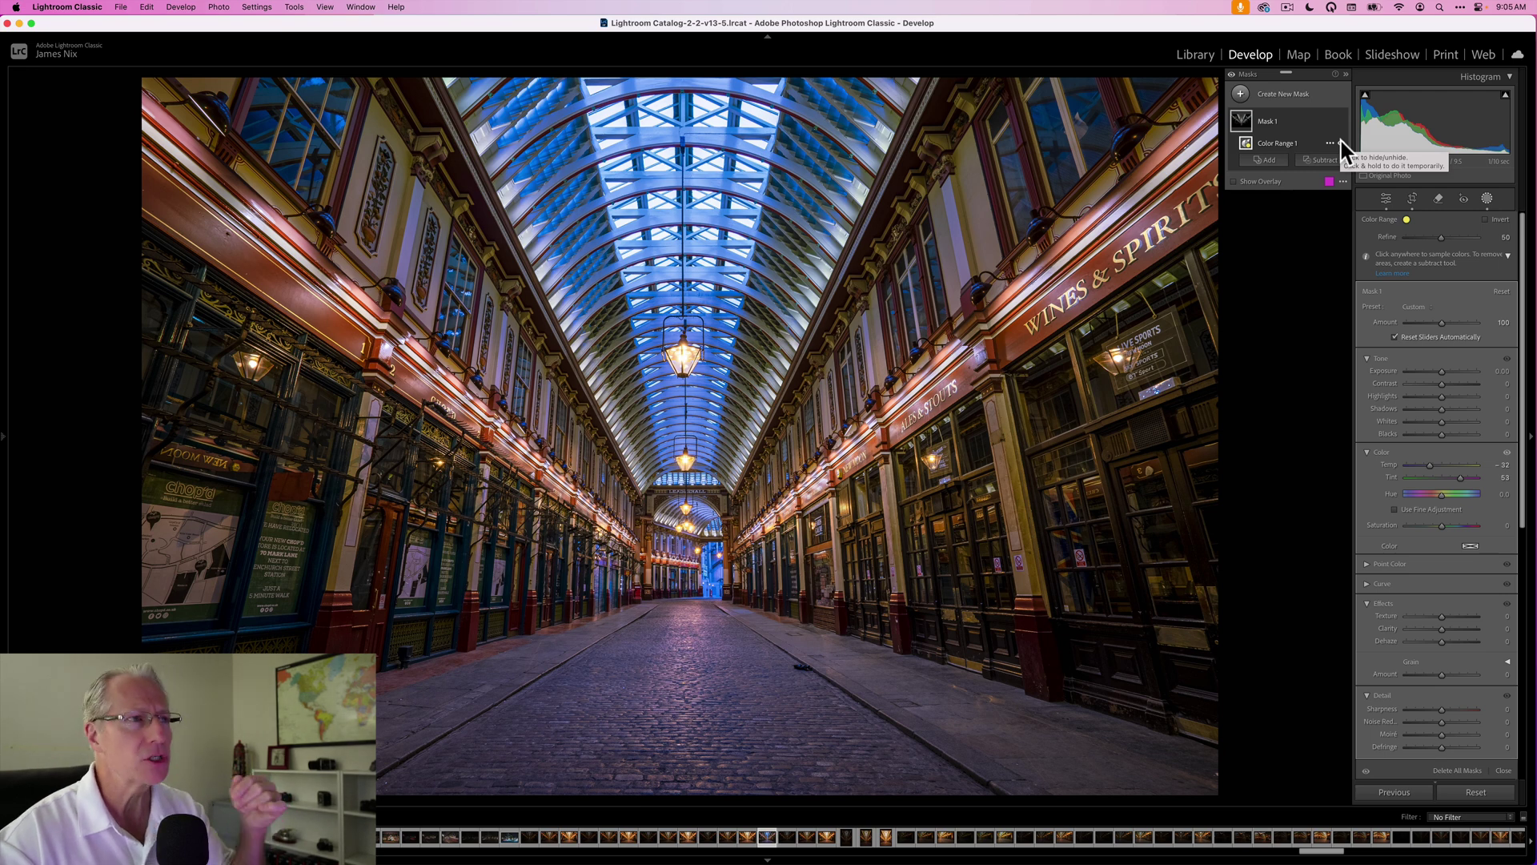
{"action": "left_click", "coordinate": [1342, 143]}
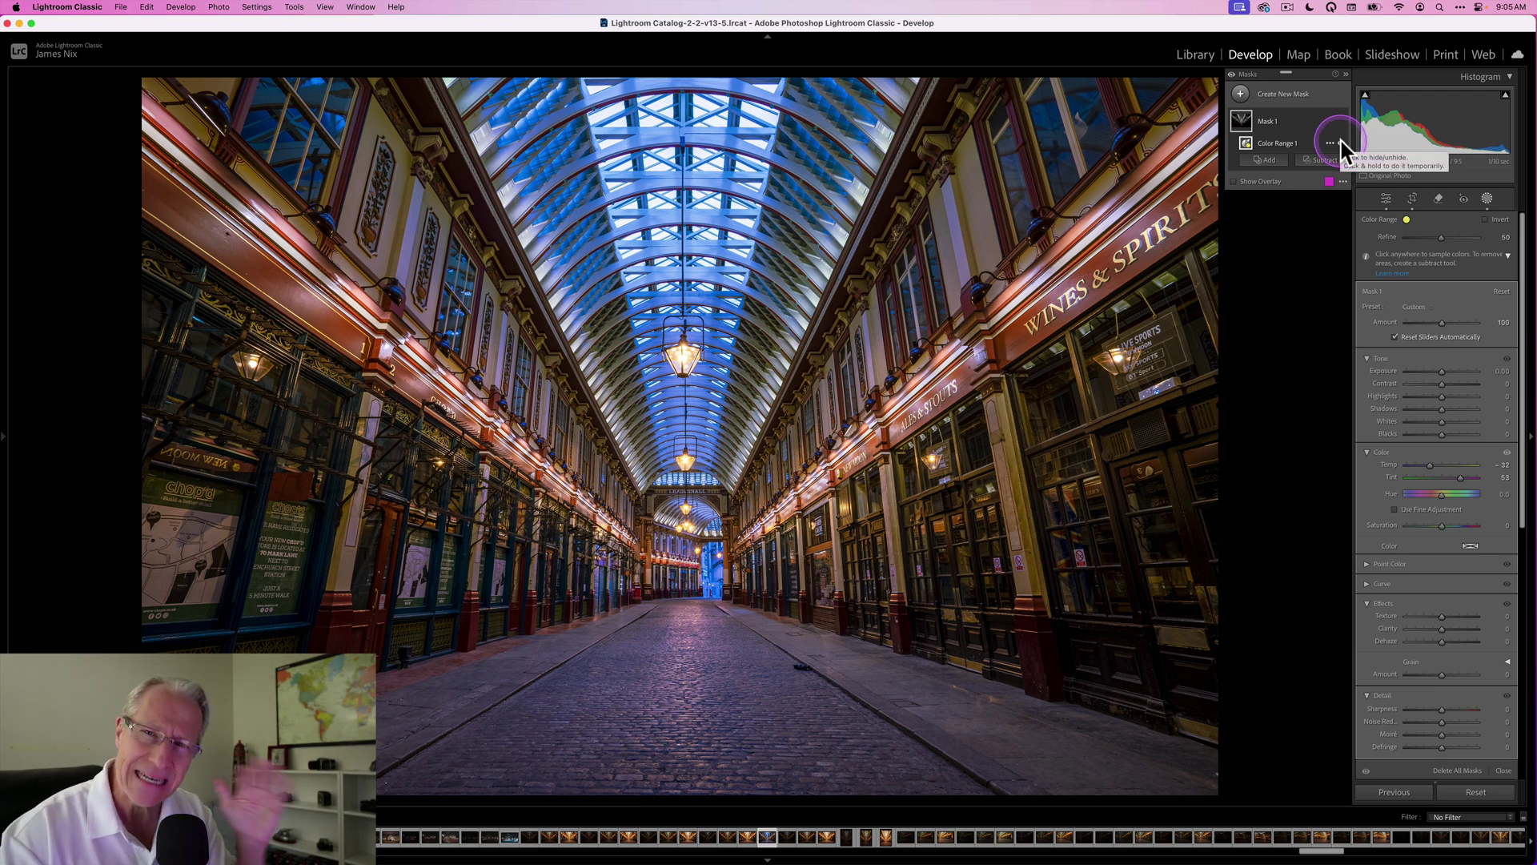
{"action": "left_click", "coordinate": [1342, 142]}
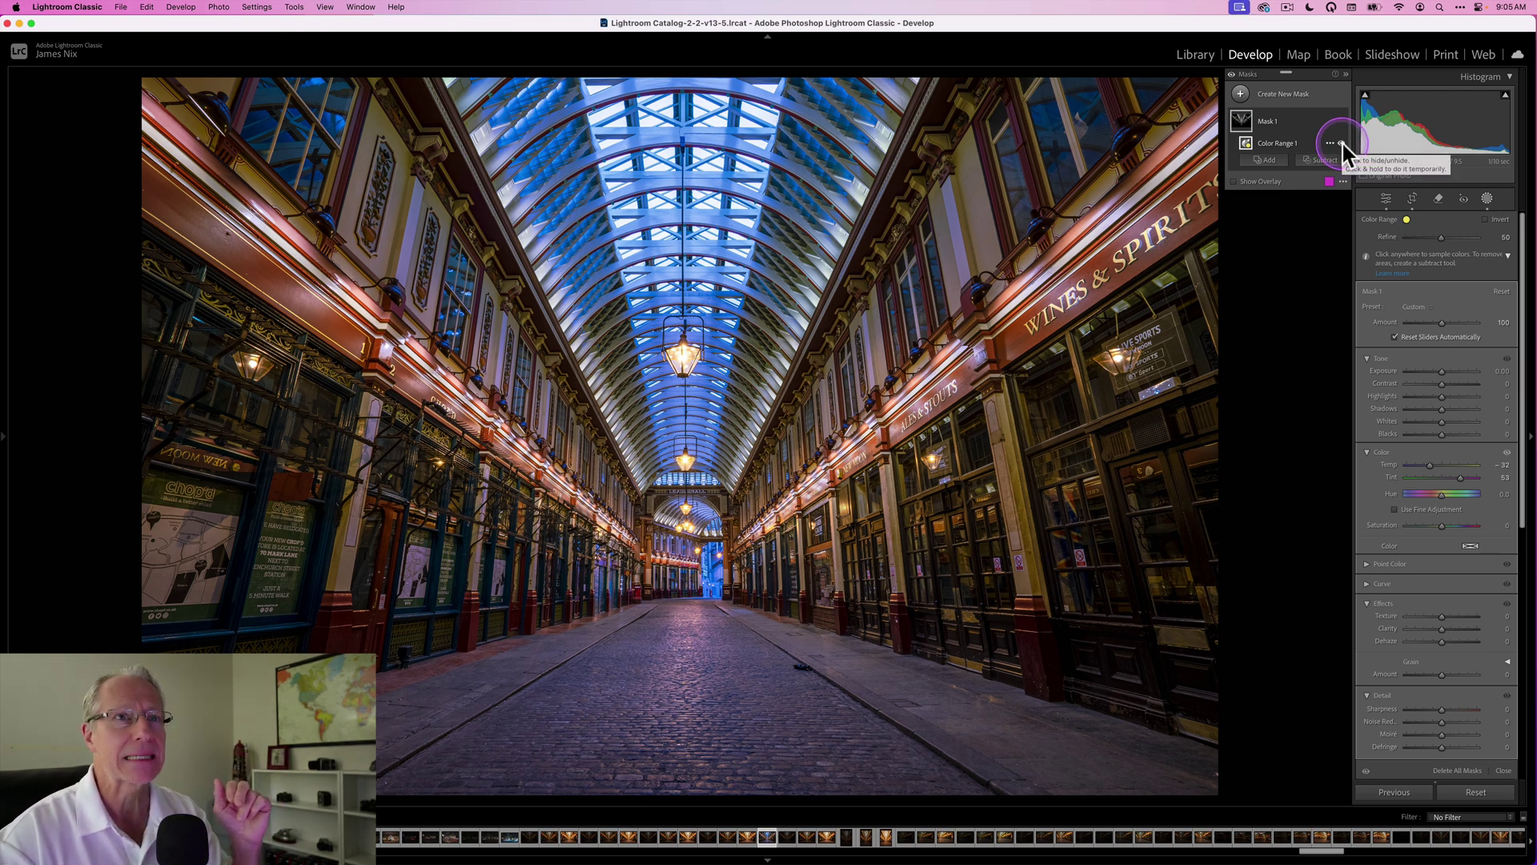
{"action": "left_click", "coordinate": [1343, 144]}
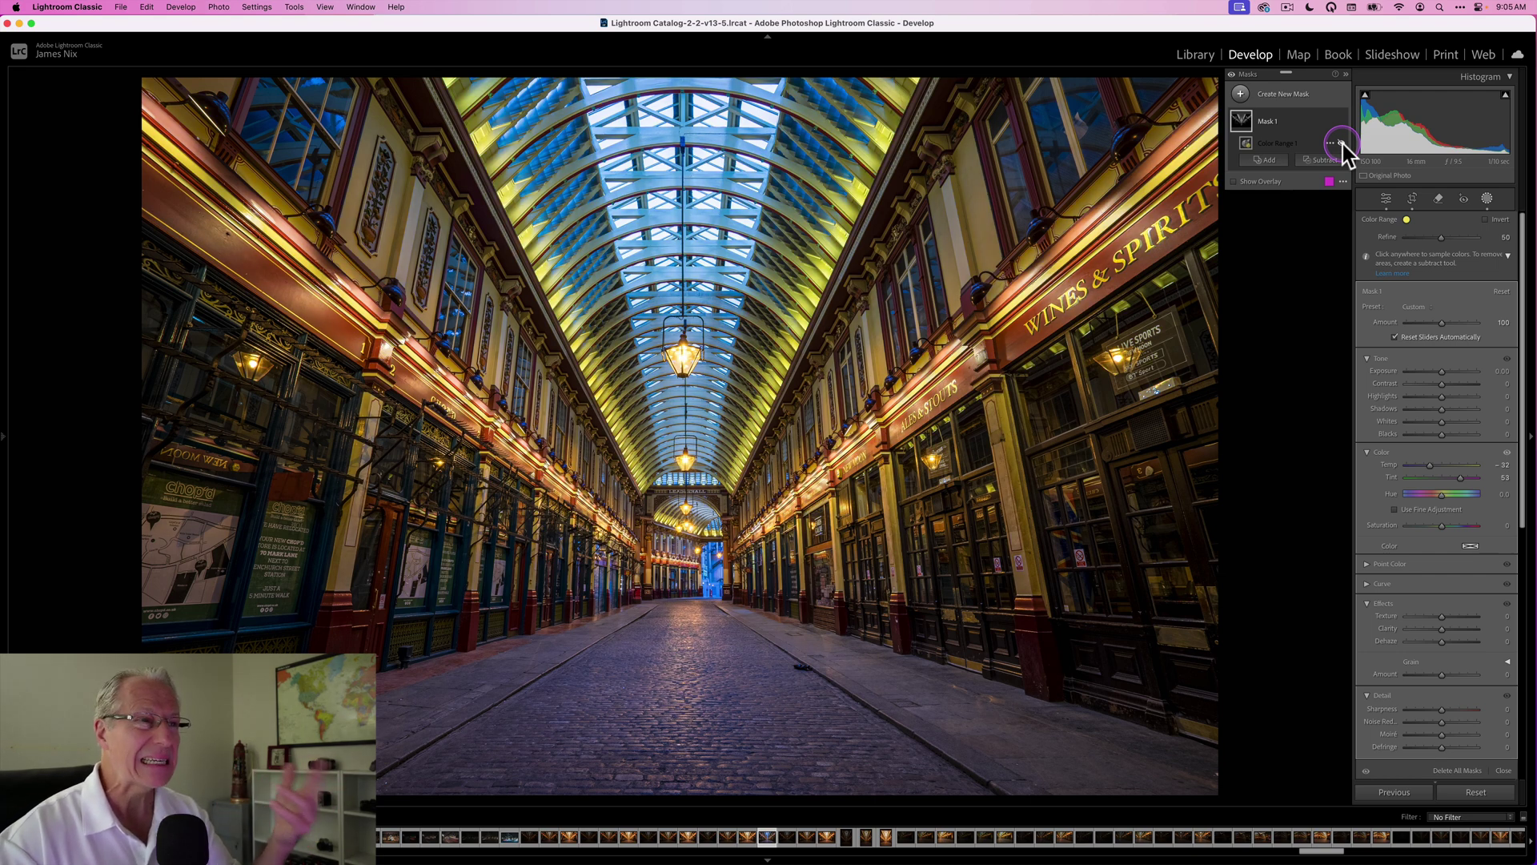
{"action": "left_click", "coordinate": [1343, 144]}
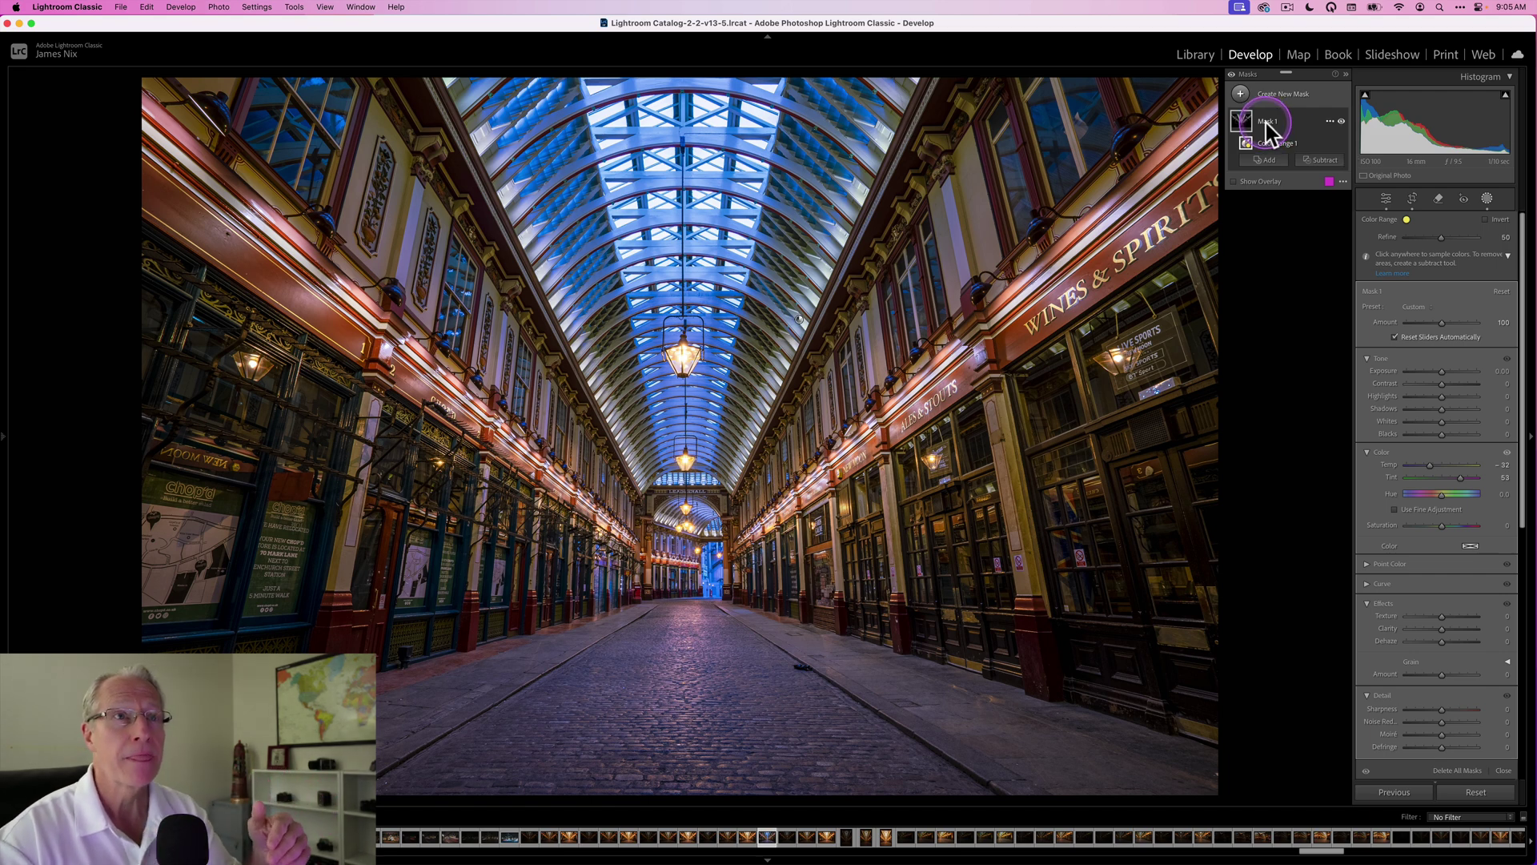
Add a Luminance Range mask limited to the brightest tones, 48/84–100/100.
{"action": "left_click", "coordinate": [1249, 98]}
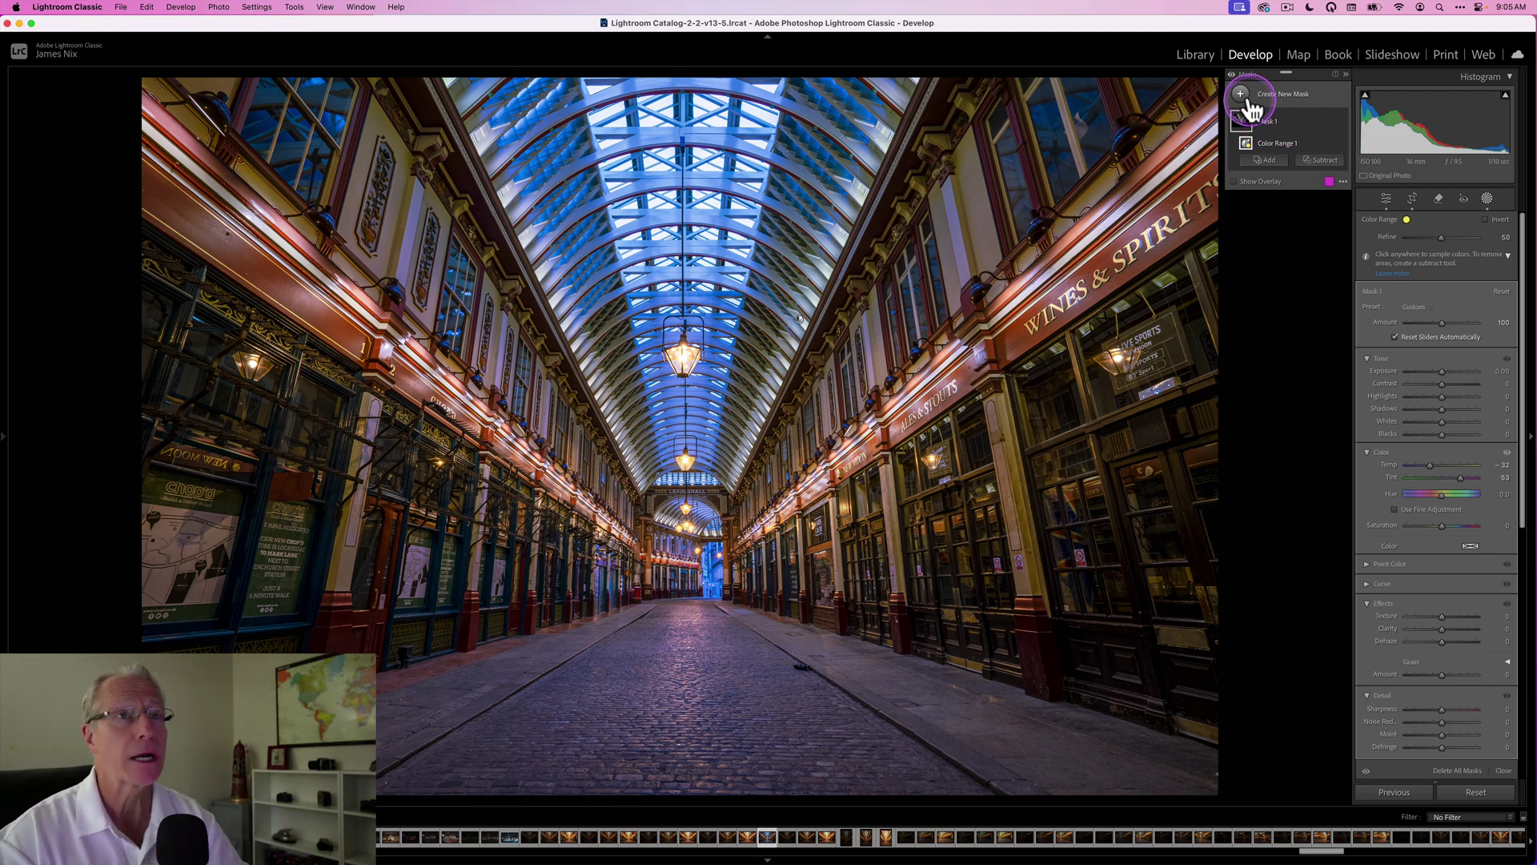
{"action": "left_click", "coordinate": [1243, 94]}
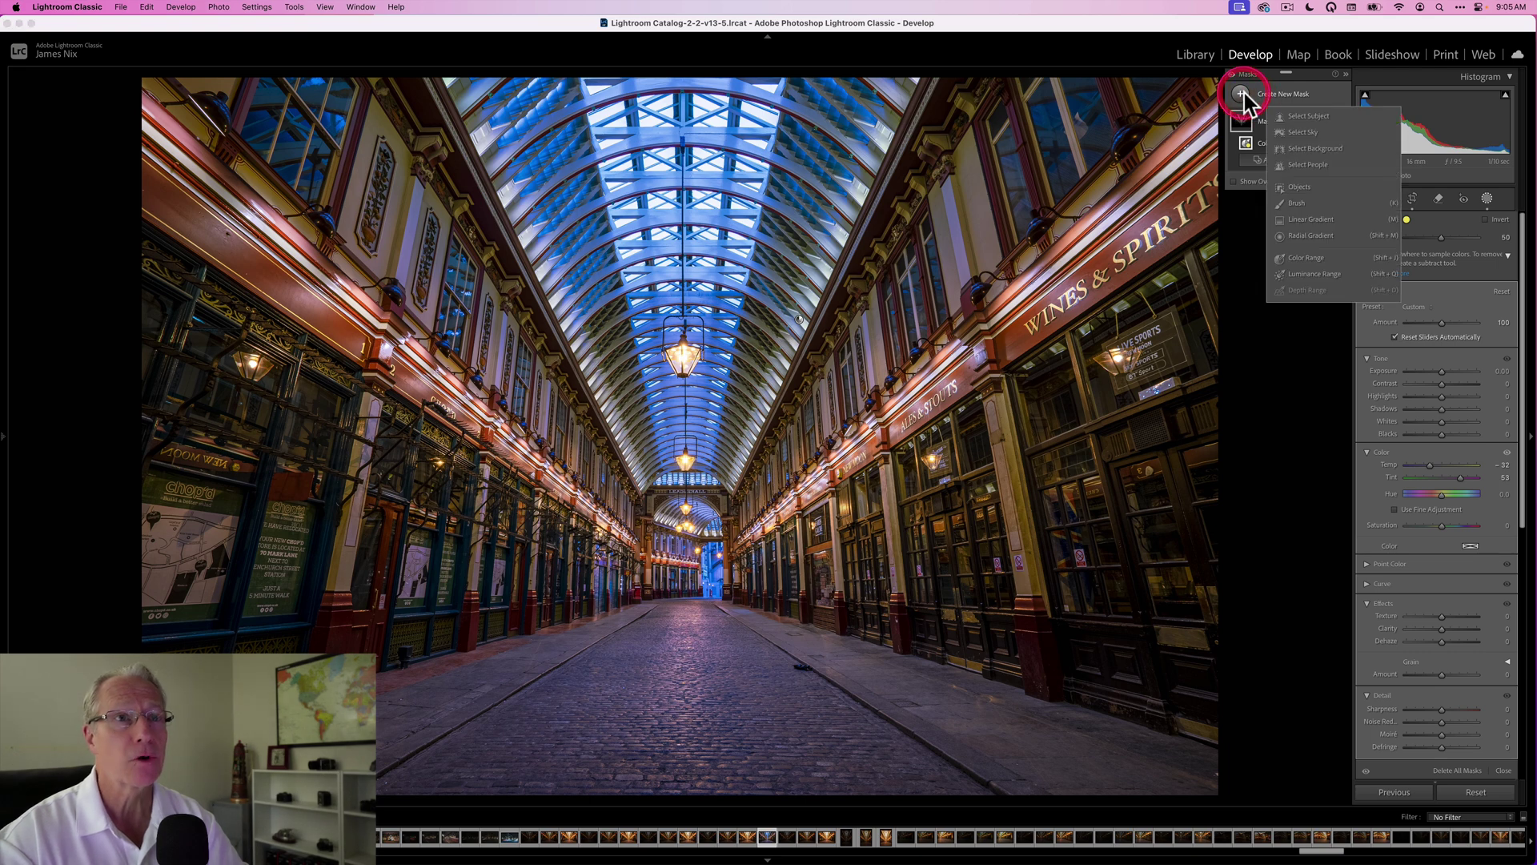
{"action": "left_click", "coordinate": [1305, 273]}
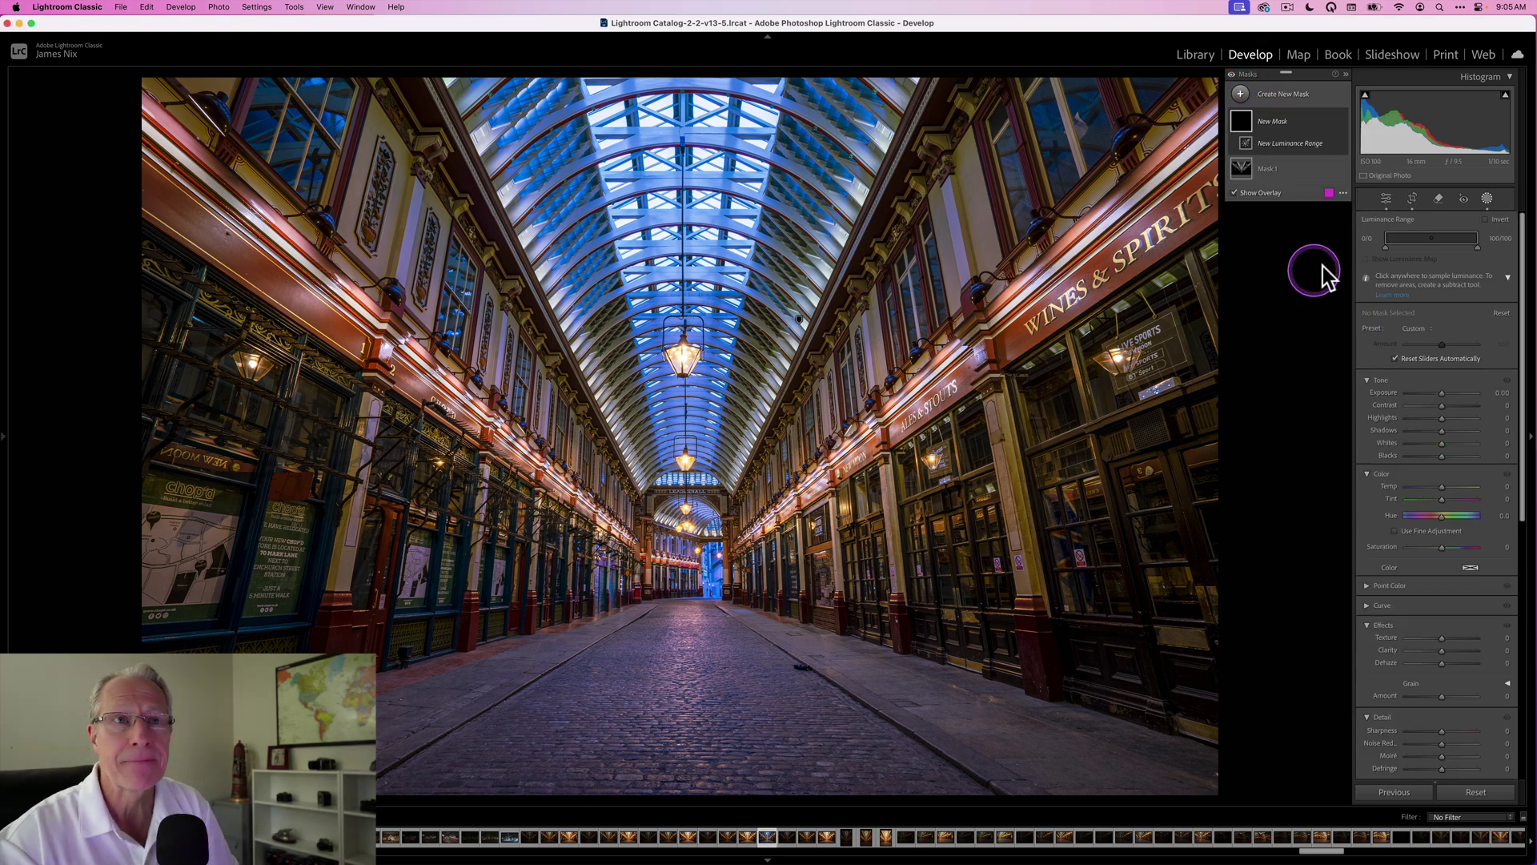
{"action": "left_click", "coordinate": [1385, 239]}
{"action": "left_click_drag", "start_coordinate": [1385, 237], "coordinate": [1430, 250]}
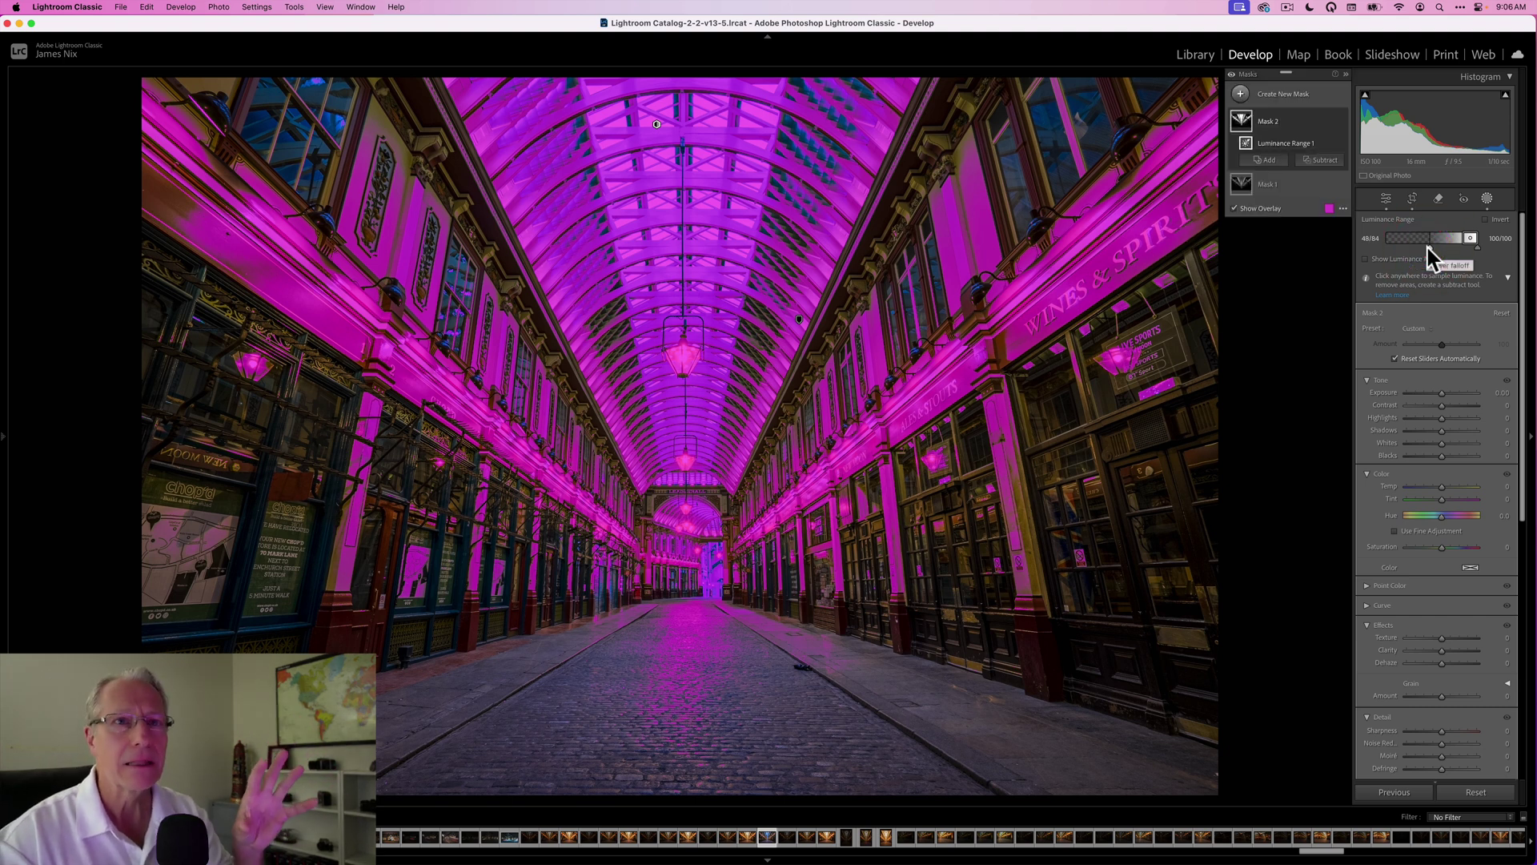
{"action": "left_click", "coordinate": [1459, 249]}
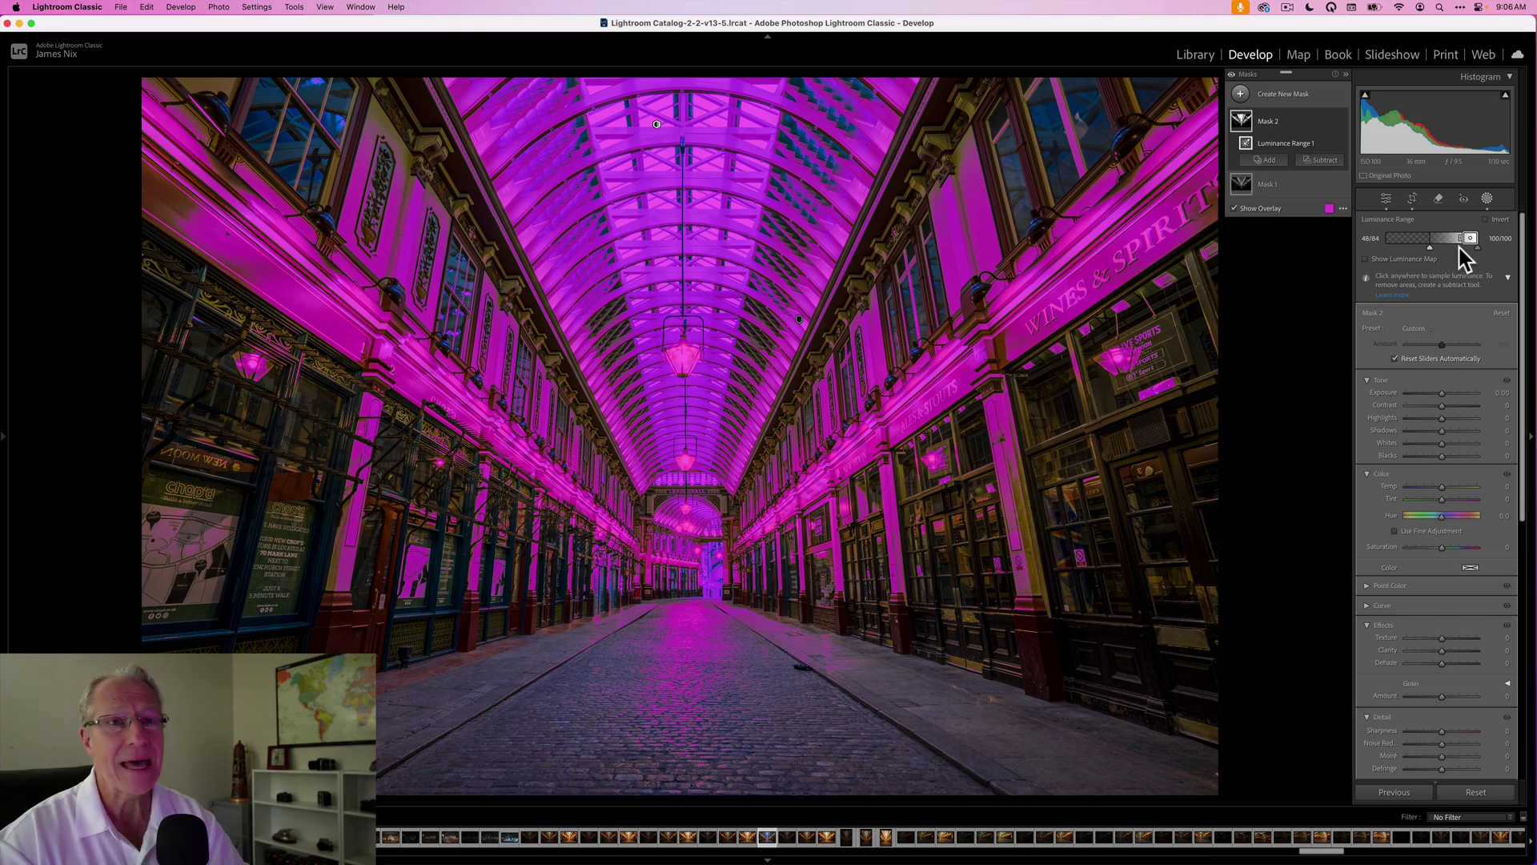
Give Mask 2 Exposure 0.43, Contrast 21, Highlights -29, Temp 15 and Tint 25.
{"action": "left_click_drag", "start_coordinate": [1443, 392], "coordinate": [1431, 429]}
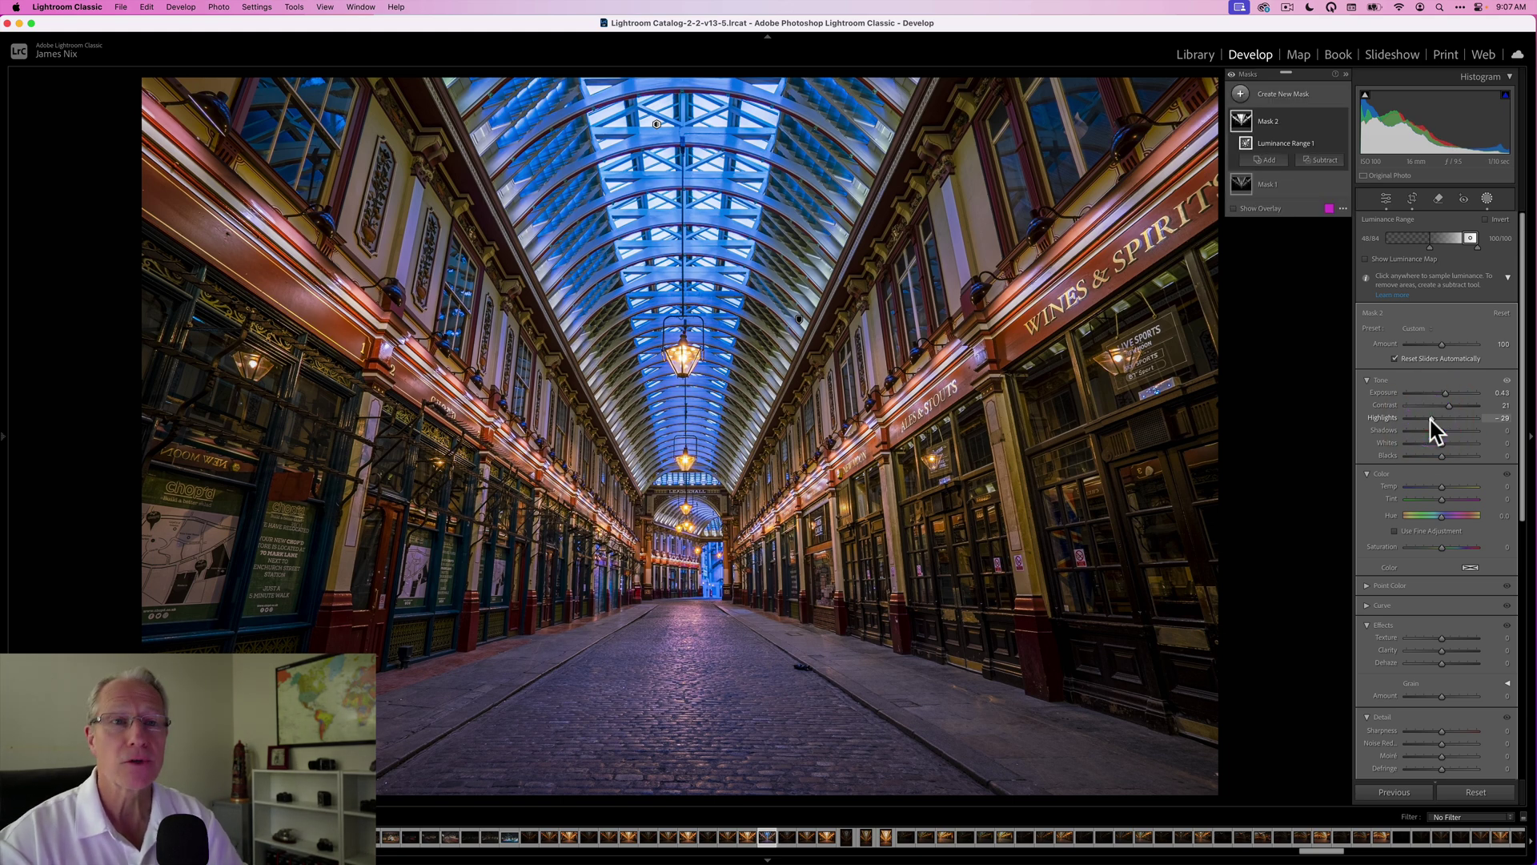
{"action": "left_click", "coordinate": [1435, 455]}
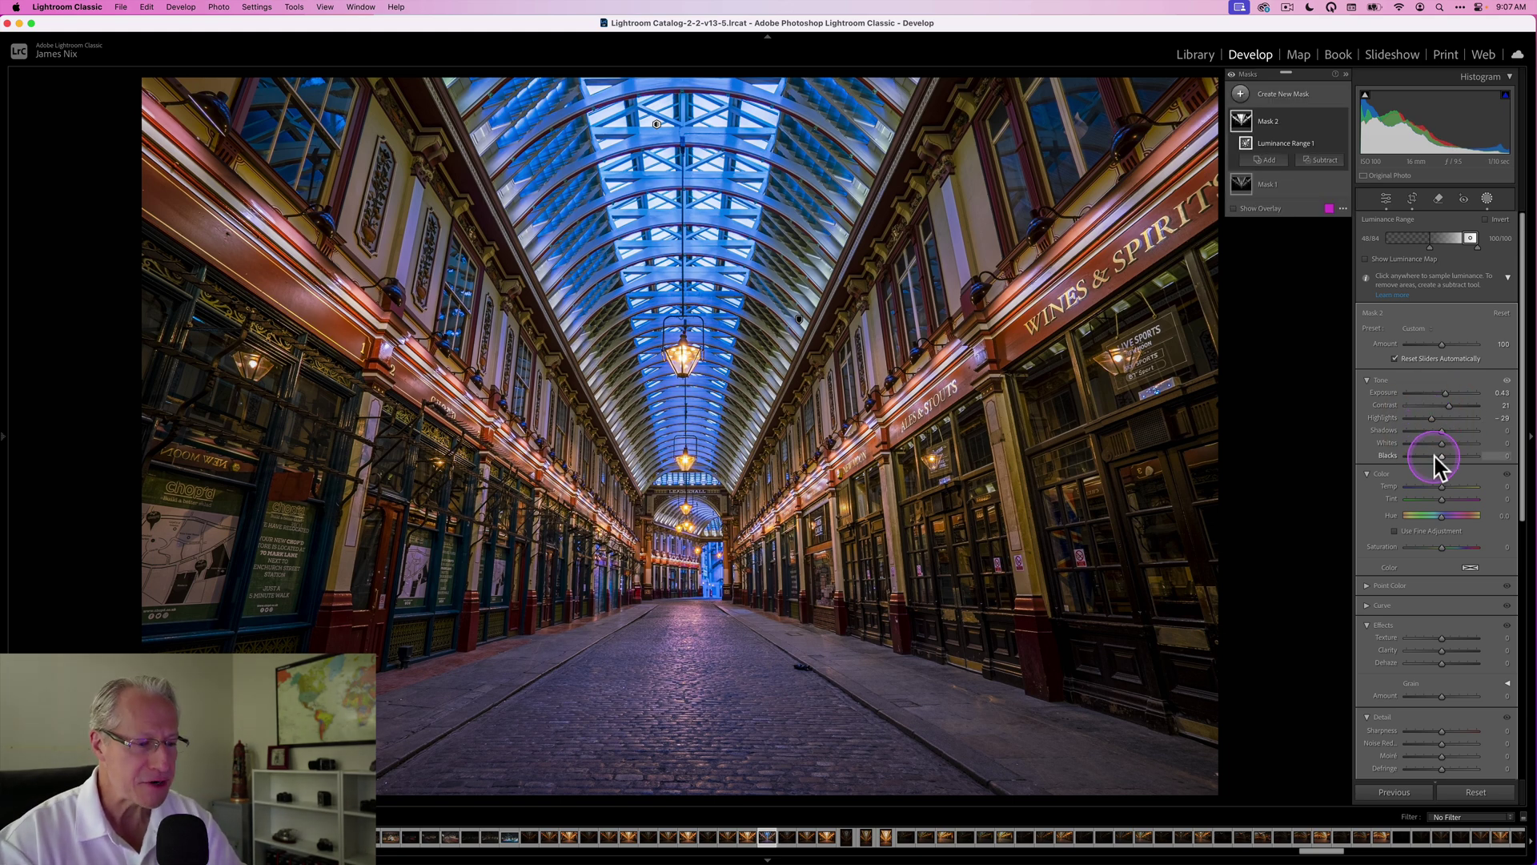
{"action": "left_click", "coordinate": [1442, 485]}
{"action": "left_click_drag", "start_coordinate": [1442, 487], "coordinate": [1451, 498]}
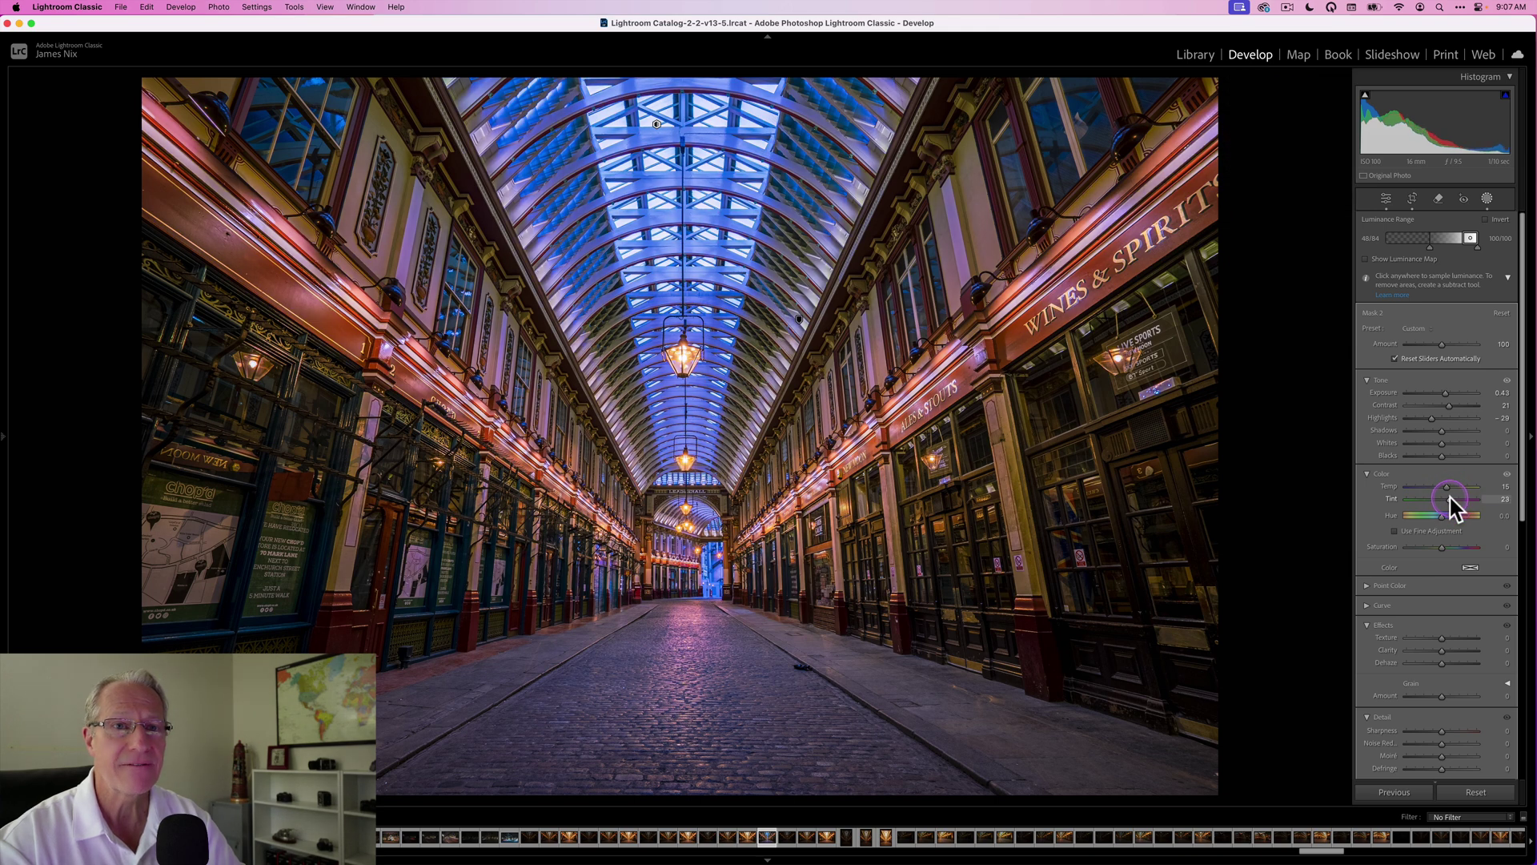
{"action": "left_click_drag", "start_coordinate": [1450, 498], "coordinate": [1451, 498]}
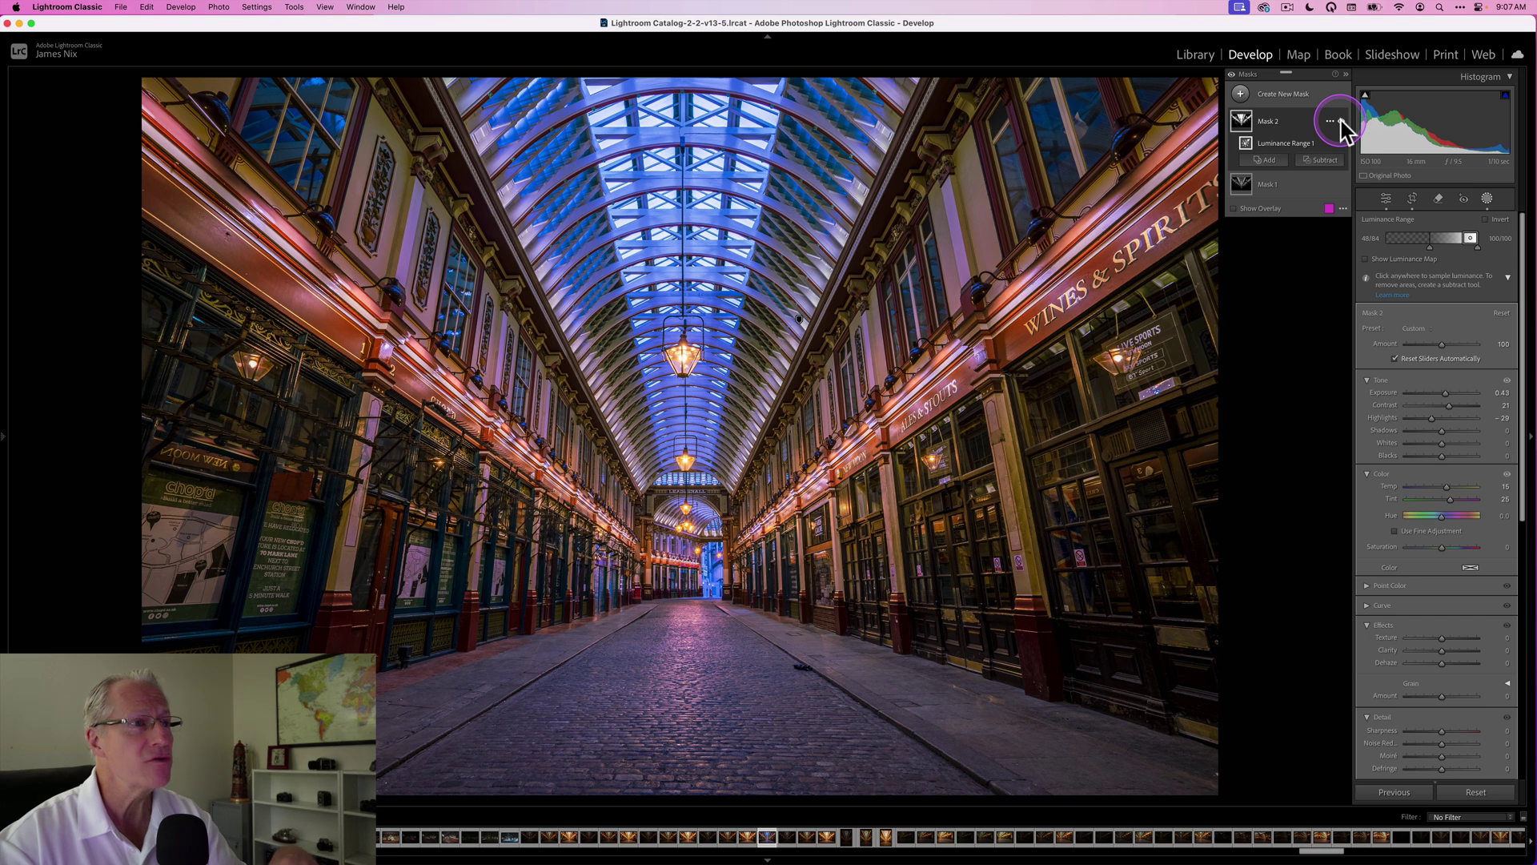
{"action": "left_click", "coordinate": [1341, 121]}
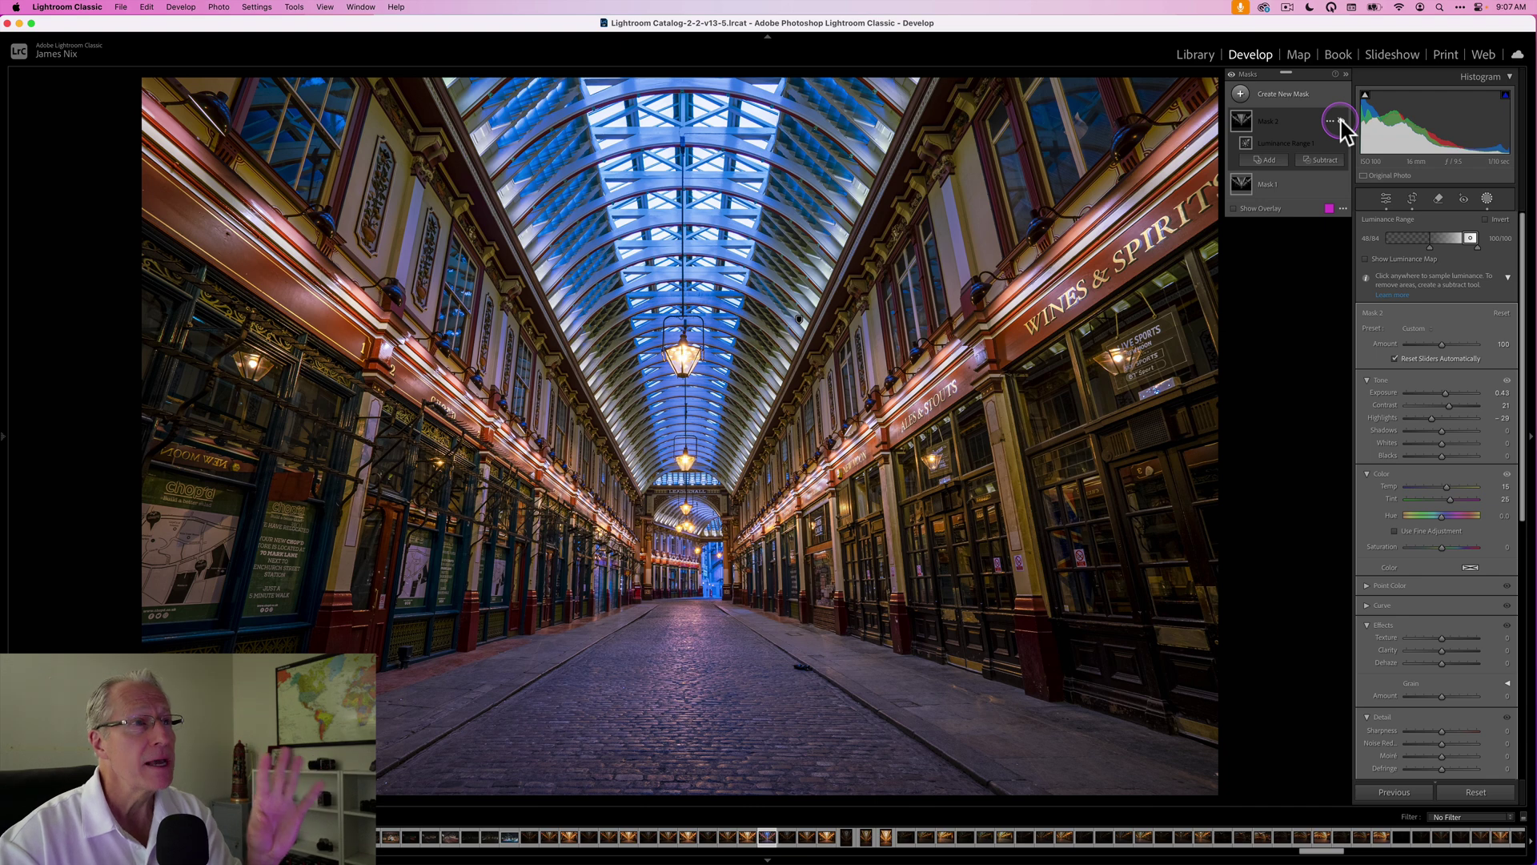
{"action": "left_click", "coordinate": [1342, 121]}
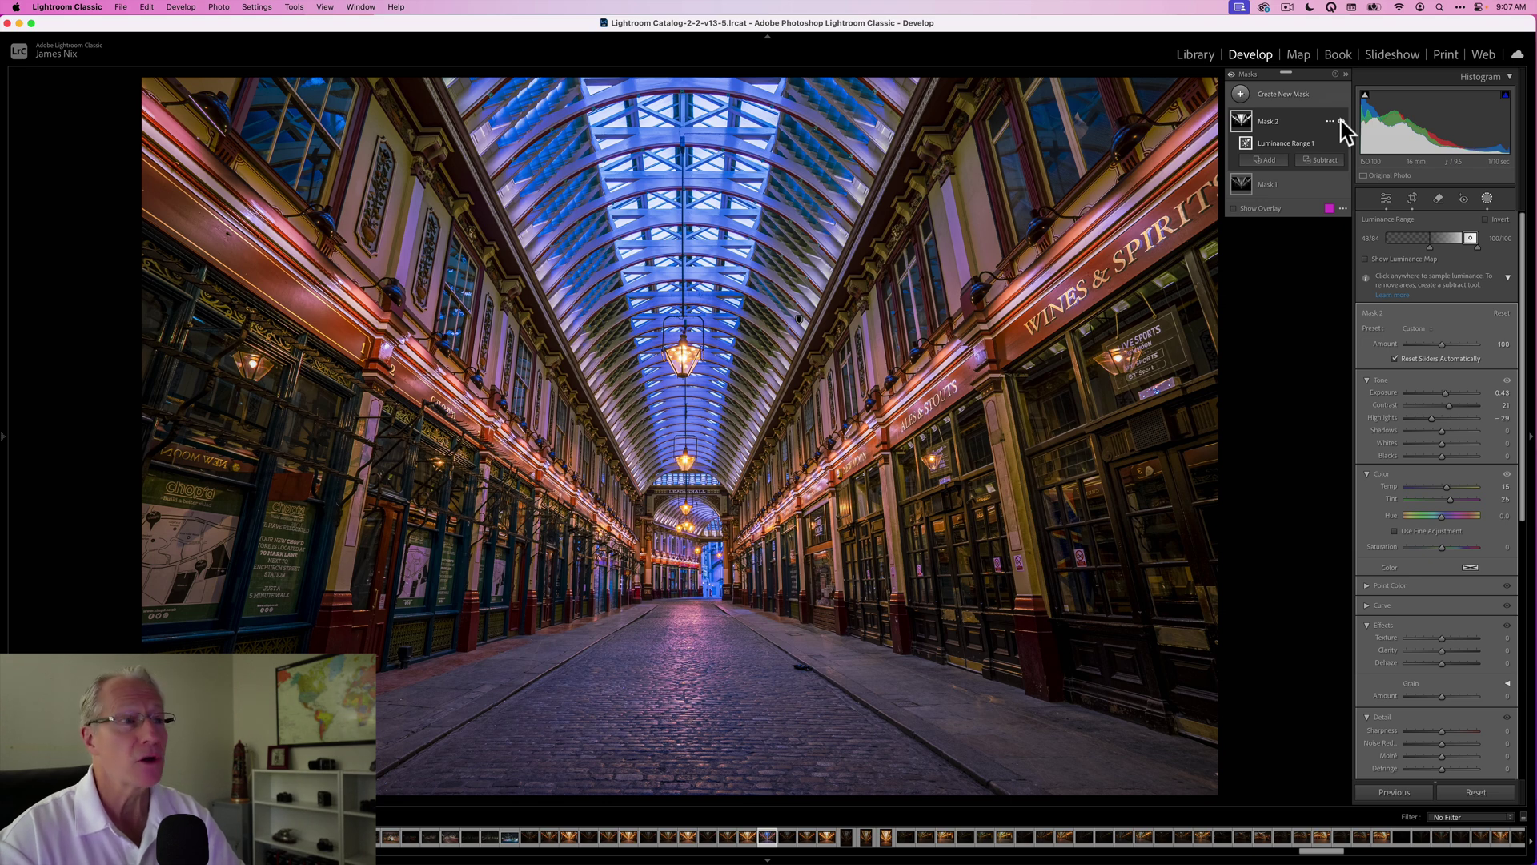
Draw a linear gradient up over the cobbled foreground and lower its Exposure to -1.34.
{"action": "left_click", "coordinate": [1242, 97]}
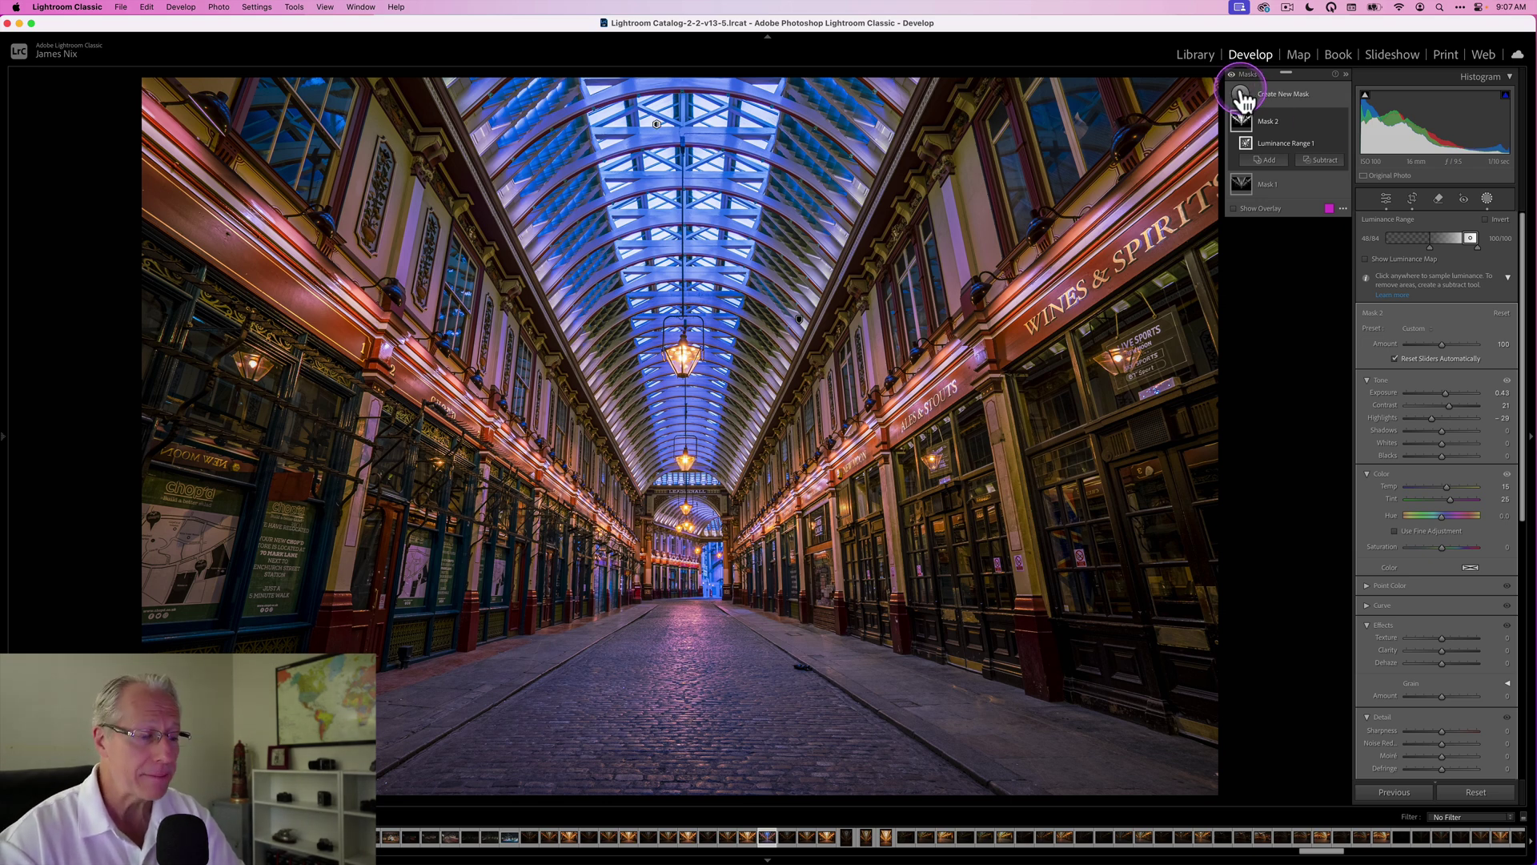
{"action": "left_click", "coordinate": [1313, 219]}
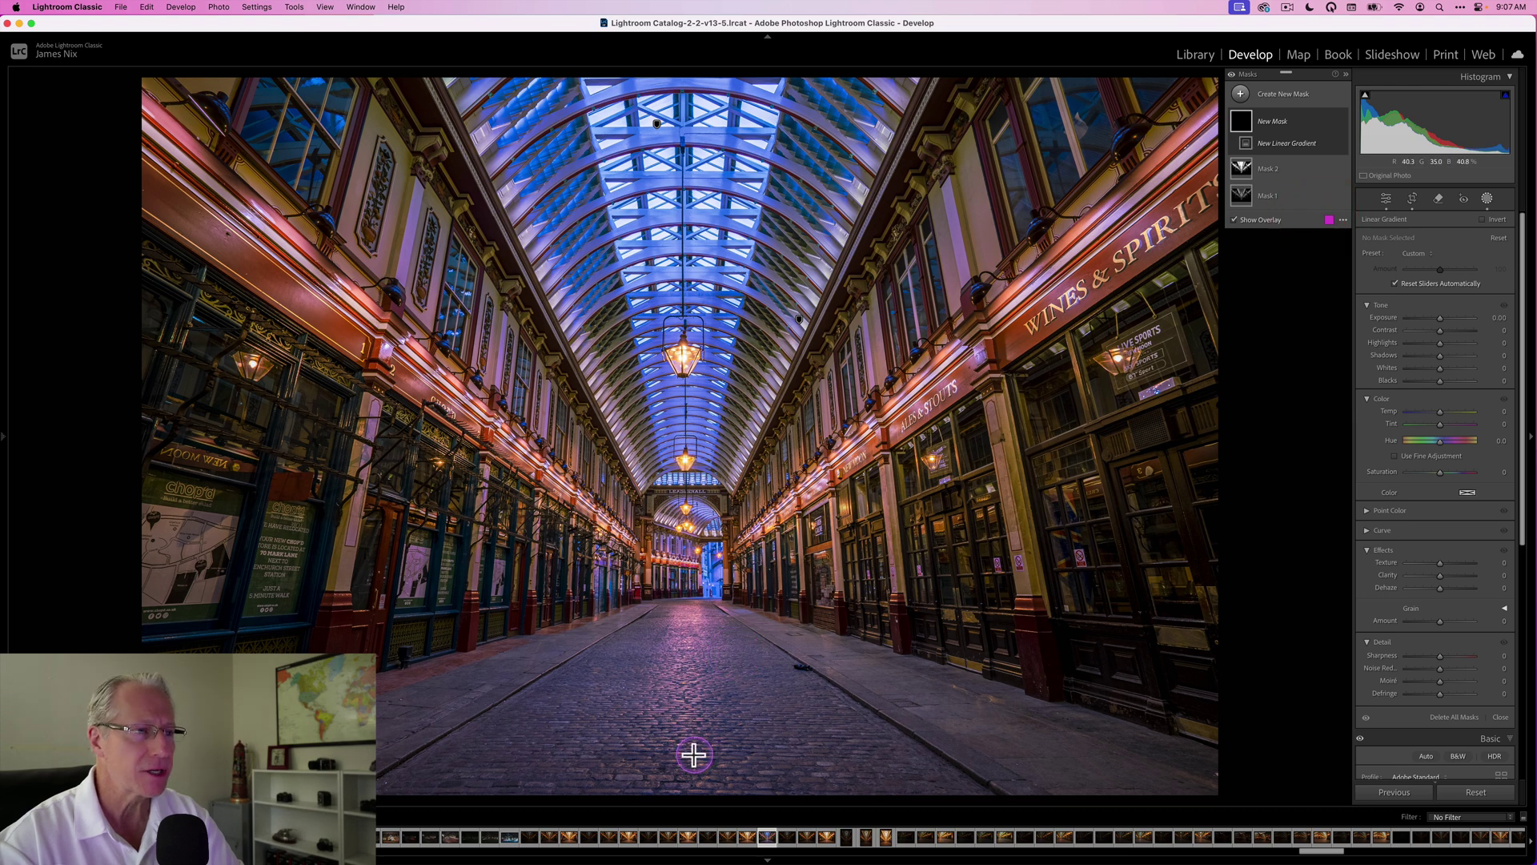
{"action": "left_click_drag", "start_coordinate": [693, 752], "coordinate": [695, 610]}
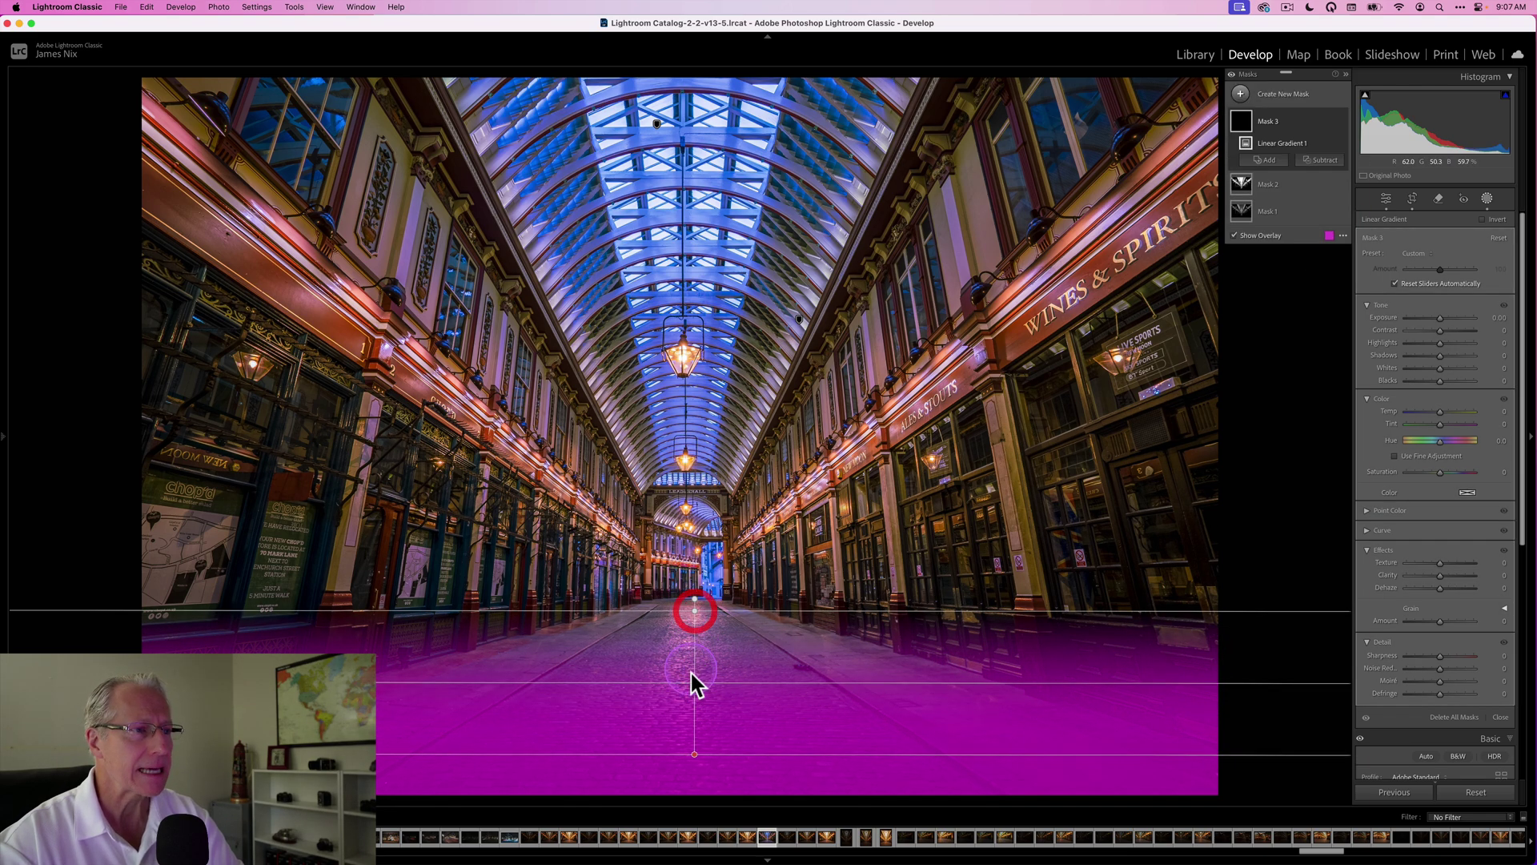
{"action": "left_click_drag", "start_coordinate": [693, 682], "coordinate": [695, 690]}
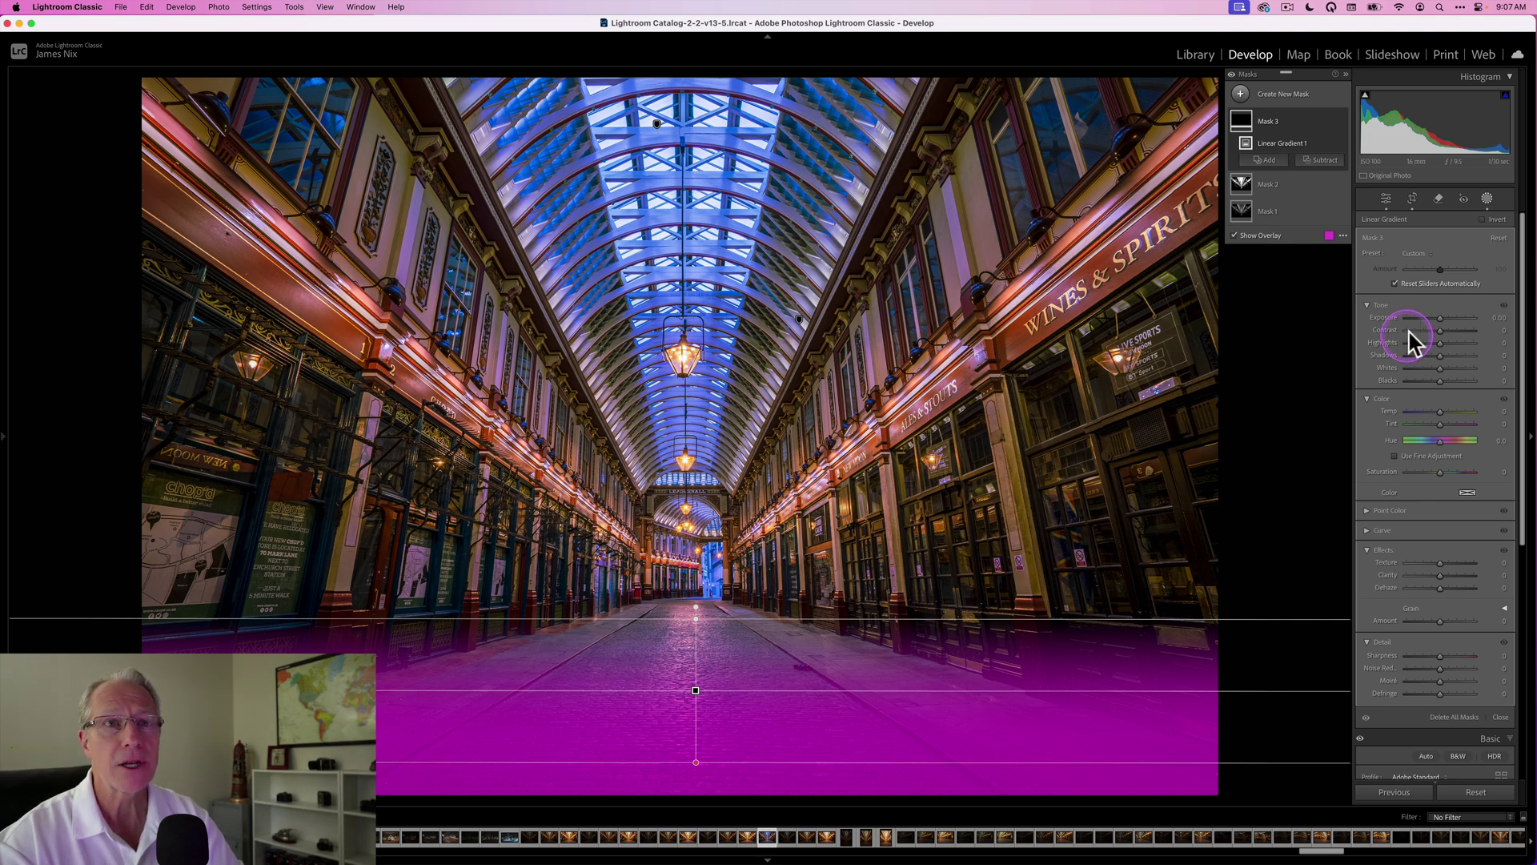
{"action": "left_click_drag", "start_coordinate": [1439, 320], "coordinate": [1427, 320]}
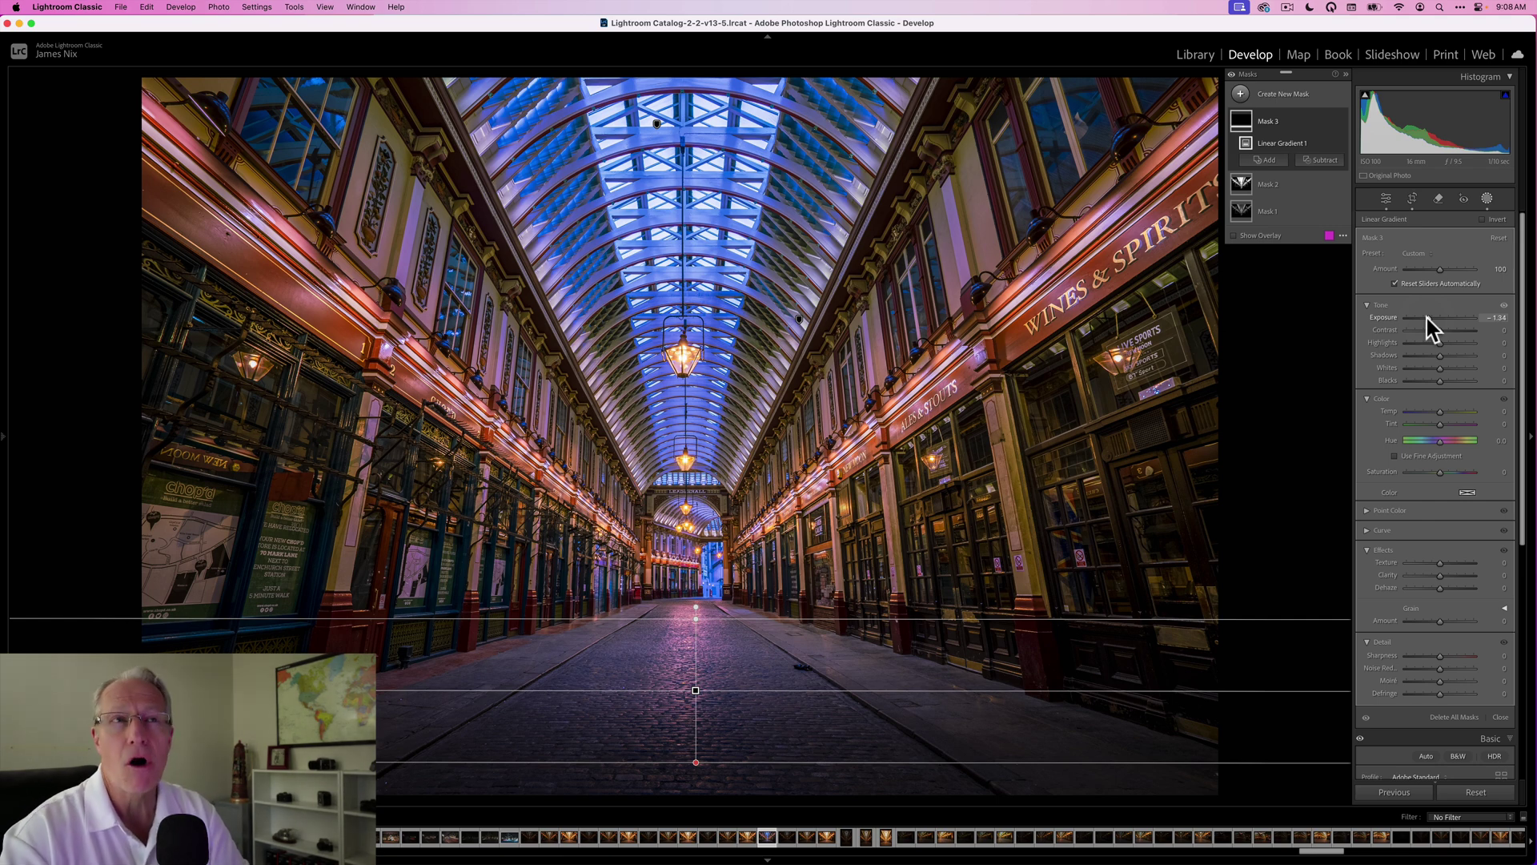
{"action": "left_click", "coordinate": [1241, 96]}
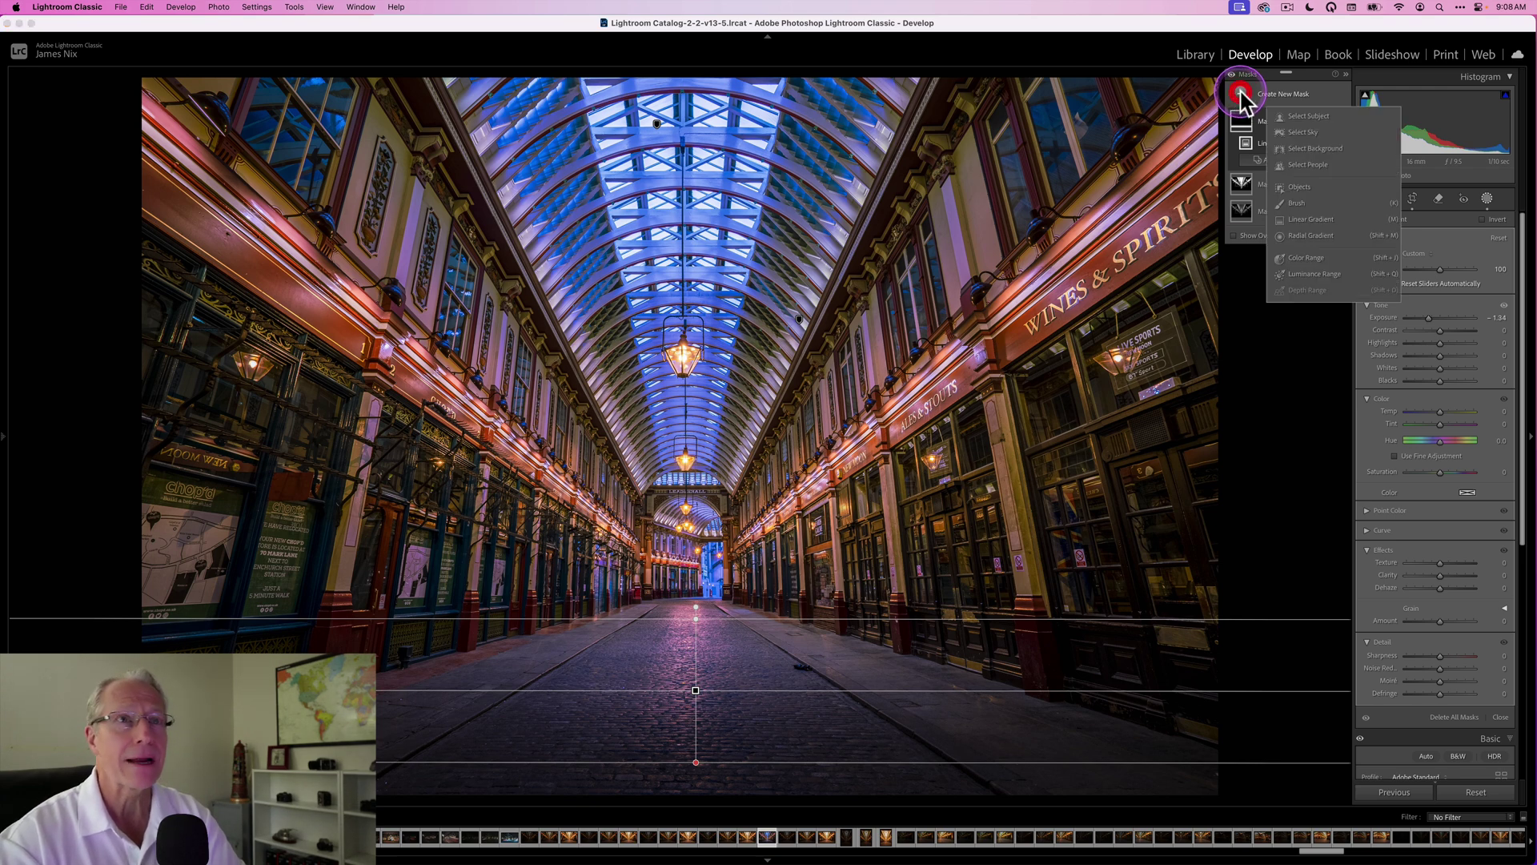
Draw a radial gradient around the vanishing point with Exposure 0.29, Texture 7, Clarity 20.
{"action": "left_click", "coordinate": [1307, 237]}
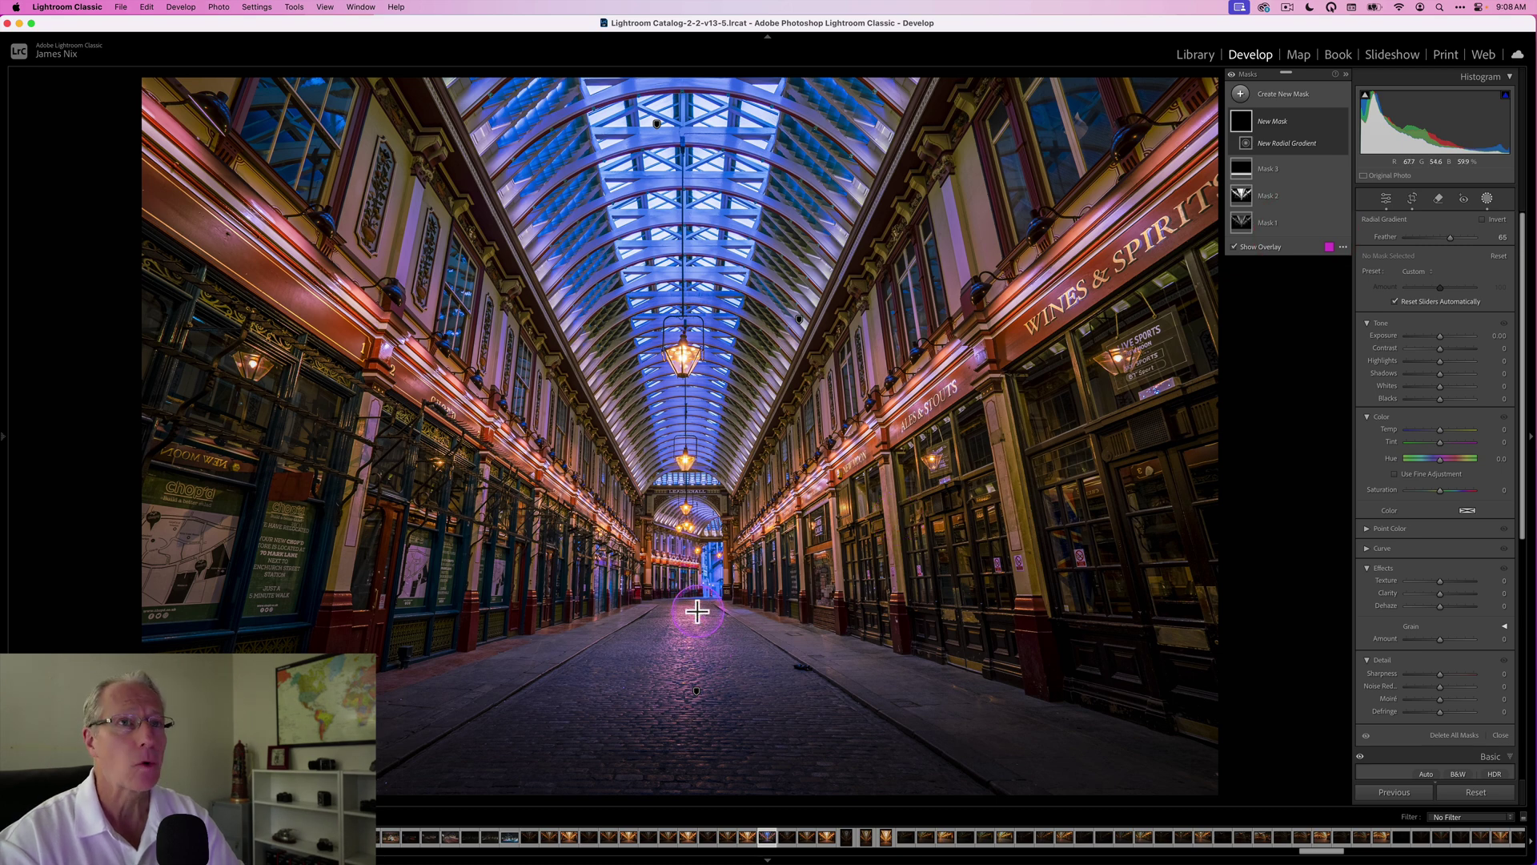
{"action": "mouse_move", "coordinate": [694, 612]}
{"action": "left_mouse_down"}
{"action": "mouse_move", "coordinate": [881, 647]}
{"action": "mouse_move", "coordinate": [923, 700]}
{"action": "mouse_move", "coordinate": [996, 717]}
{"action": "mouse_move", "coordinate": [1032, 780]}
{"action": "left_mouse_up"}
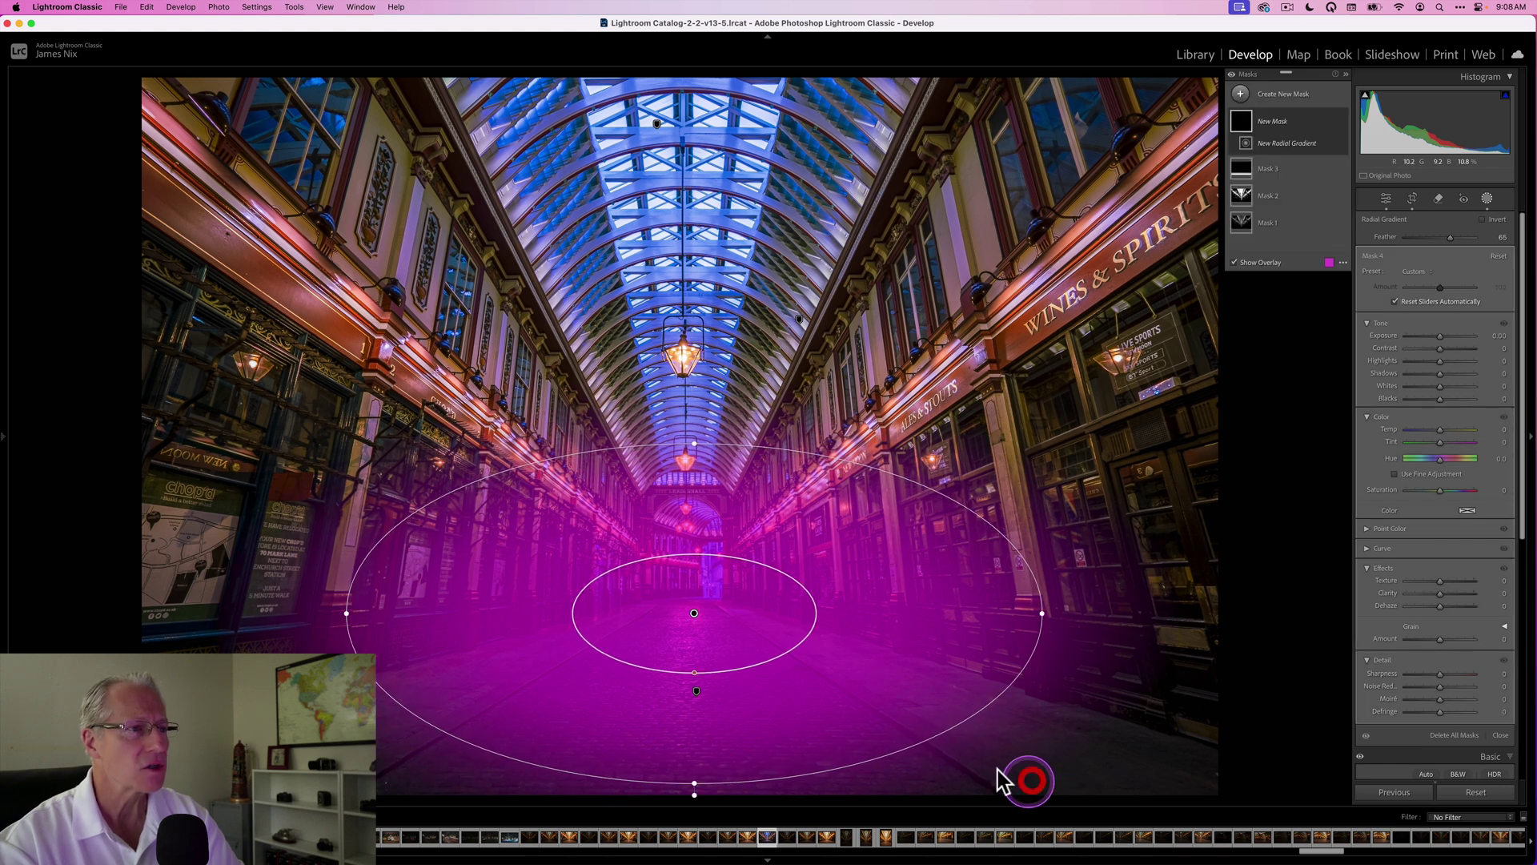
{"action": "left_click_drag", "start_coordinate": [694, 614], "coordinate": [686, 586]}
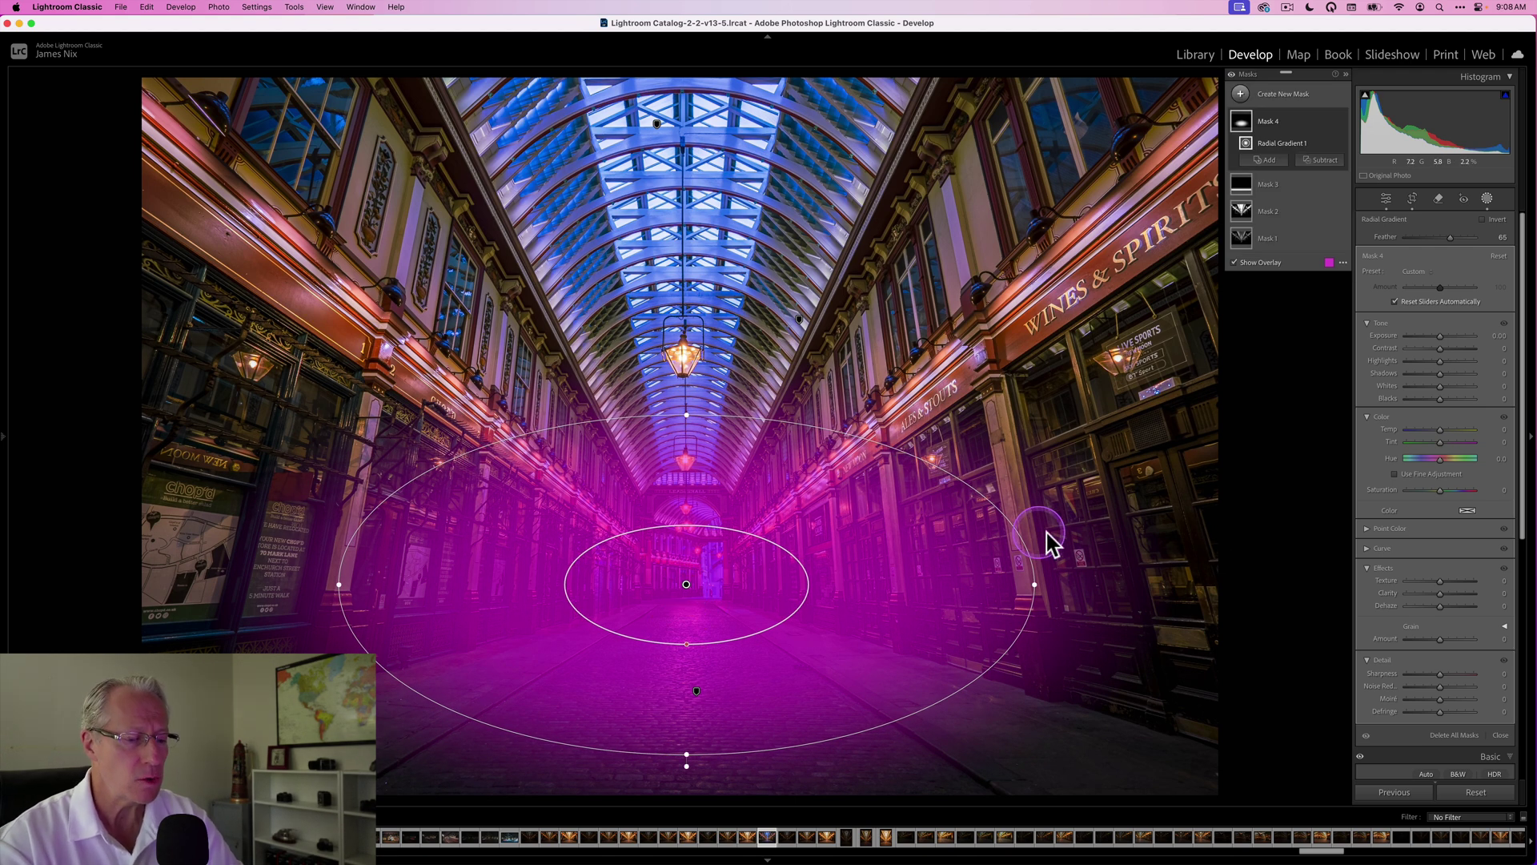
{"action": "left_click_drag", "start_coordinate": [1441, 336], "coordinate": [1445, 337]}
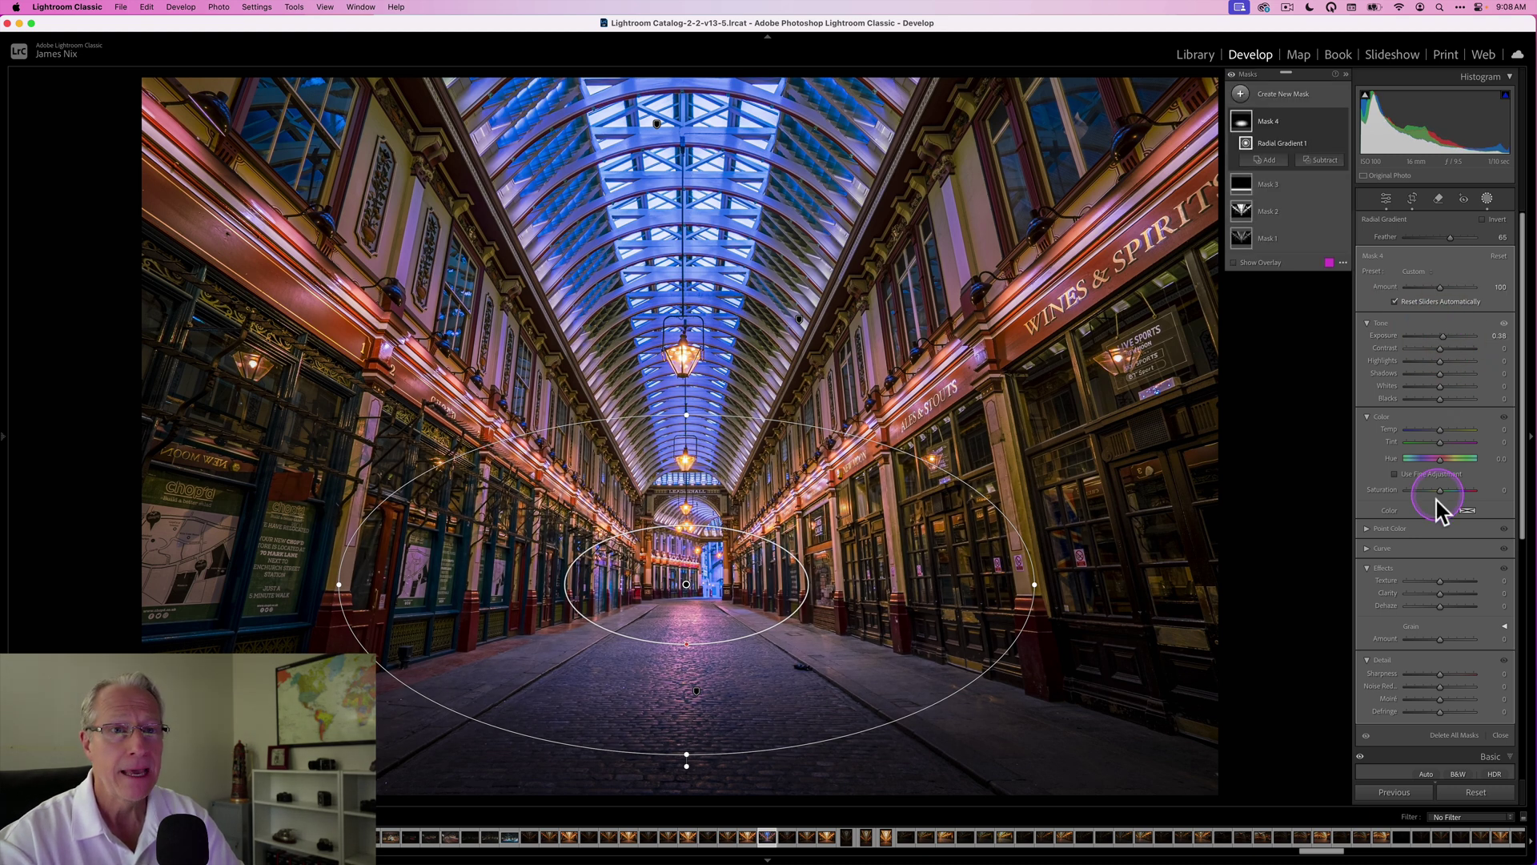
{"action": "left_click_drag", "start_coordinate": [1442, 580], "coordinate": [1449, 594]}
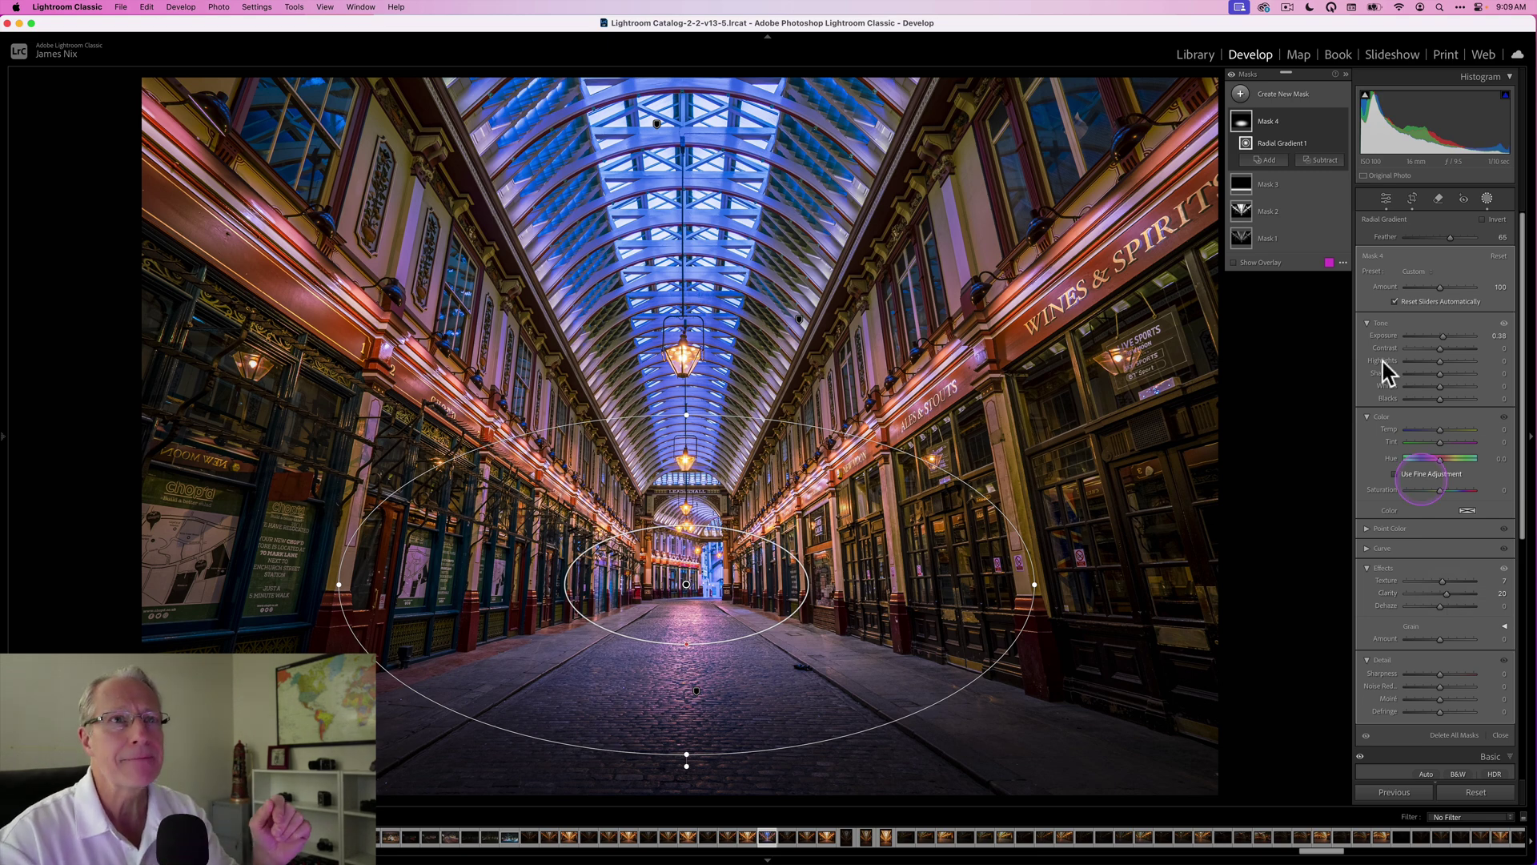
Toggle the radial mask's effect and the mask list to compare, then click points on the photo.
{"action": "left_click", "coordinate": [1341, 121]}
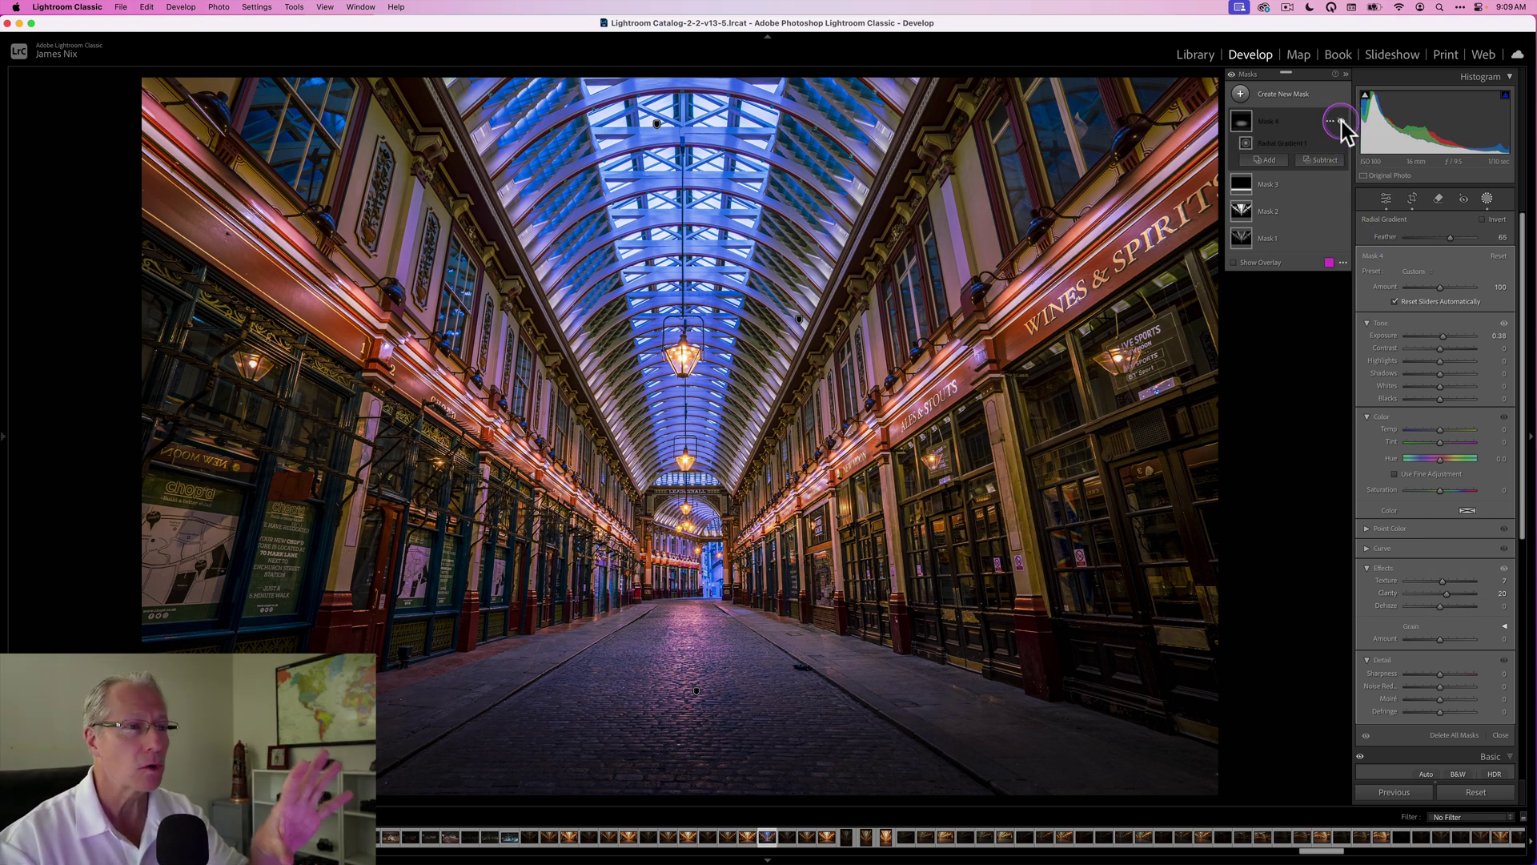
{"action": "left_click", "coordinate": [1341, 121]}
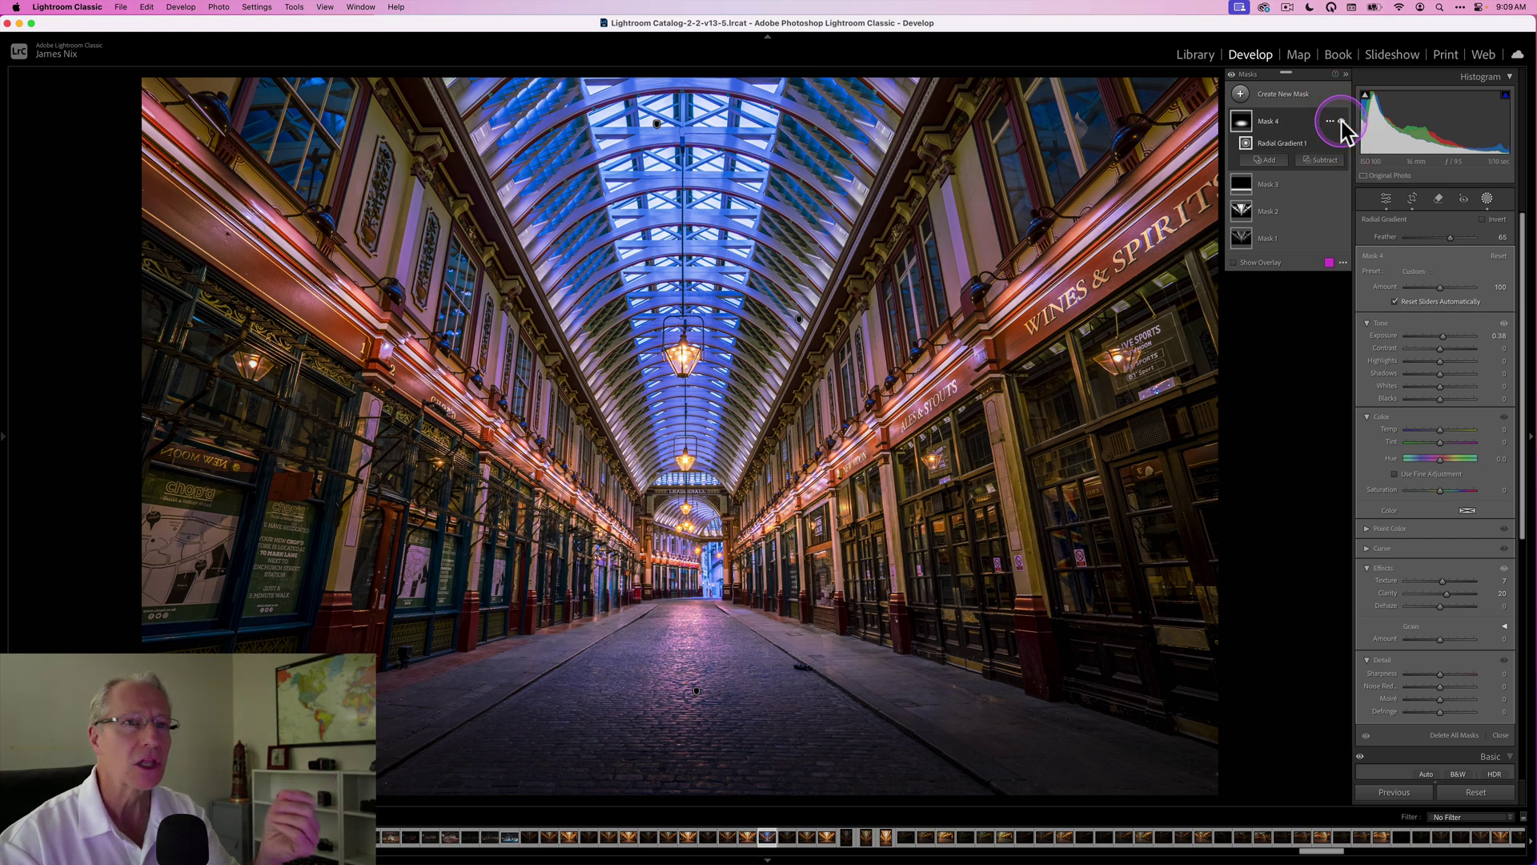
{"action": "key", "text": "shift+w"}
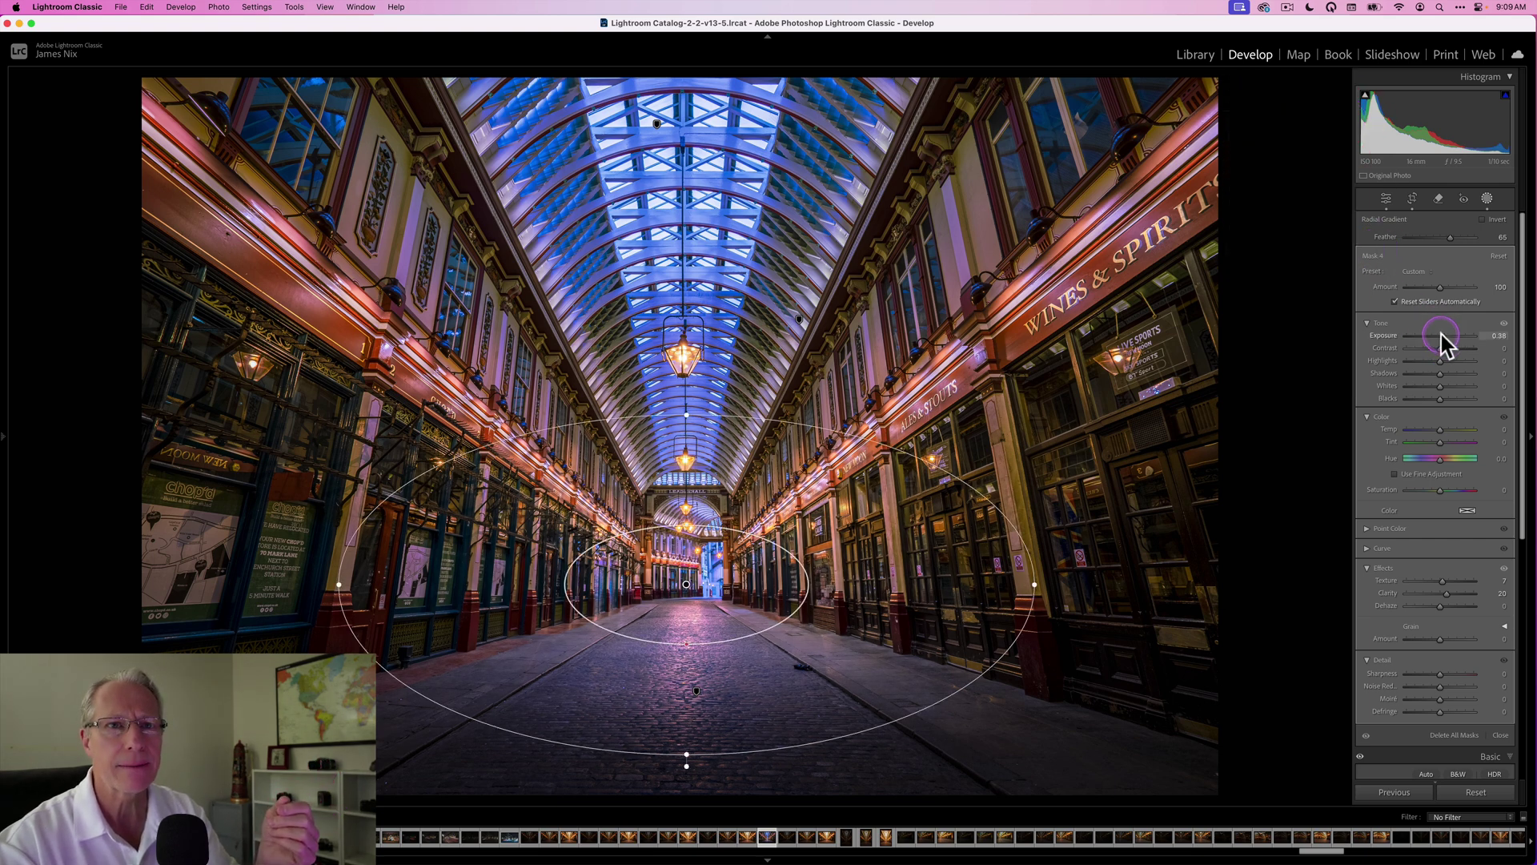
{"action": "key", "text": "shift+w"}
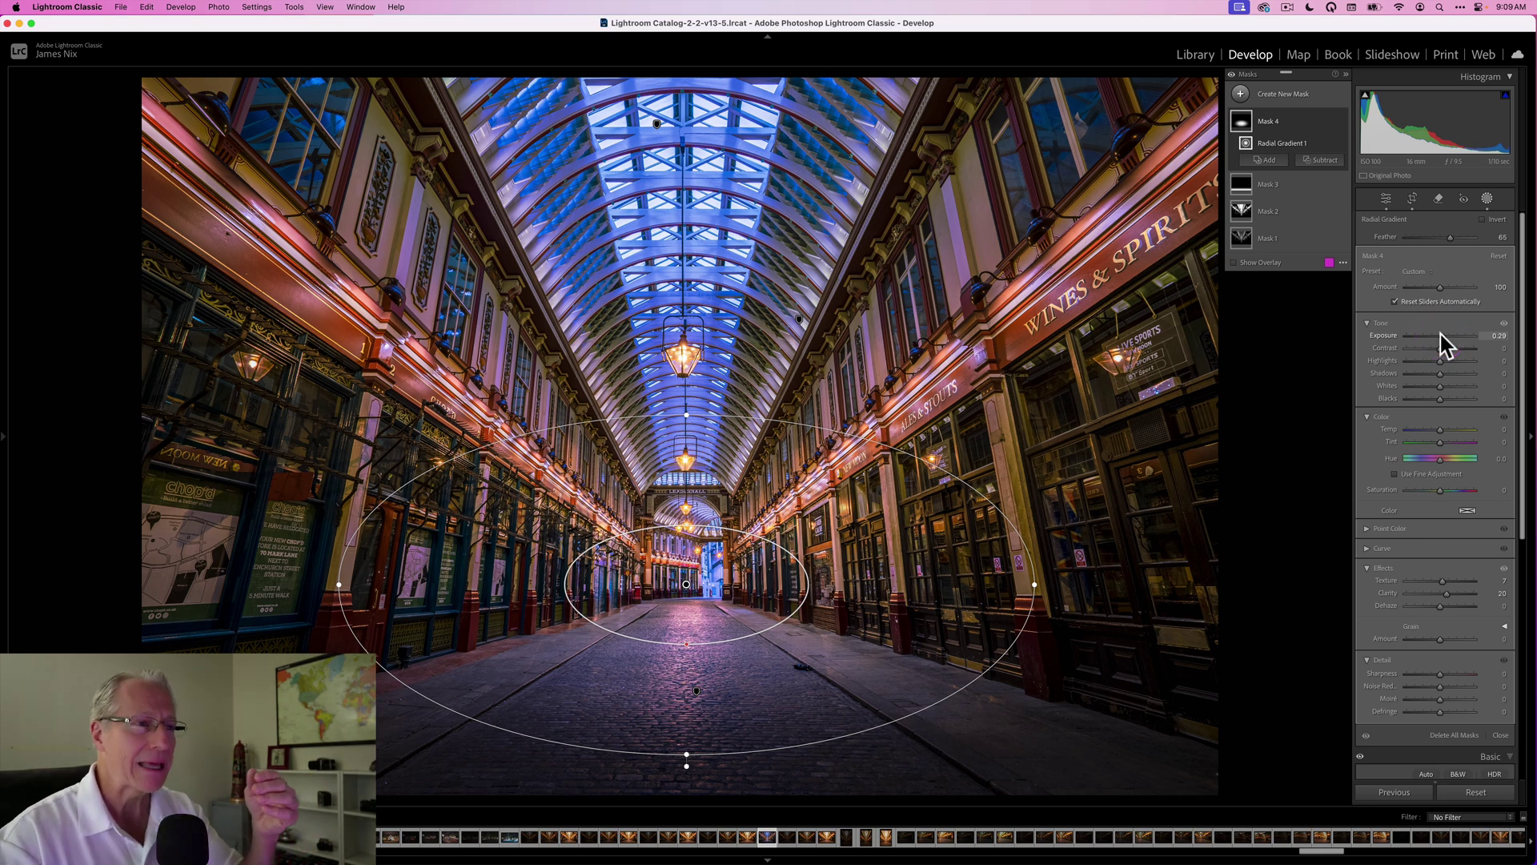
{"action": "left_click", "coordinate": [744, 576]}
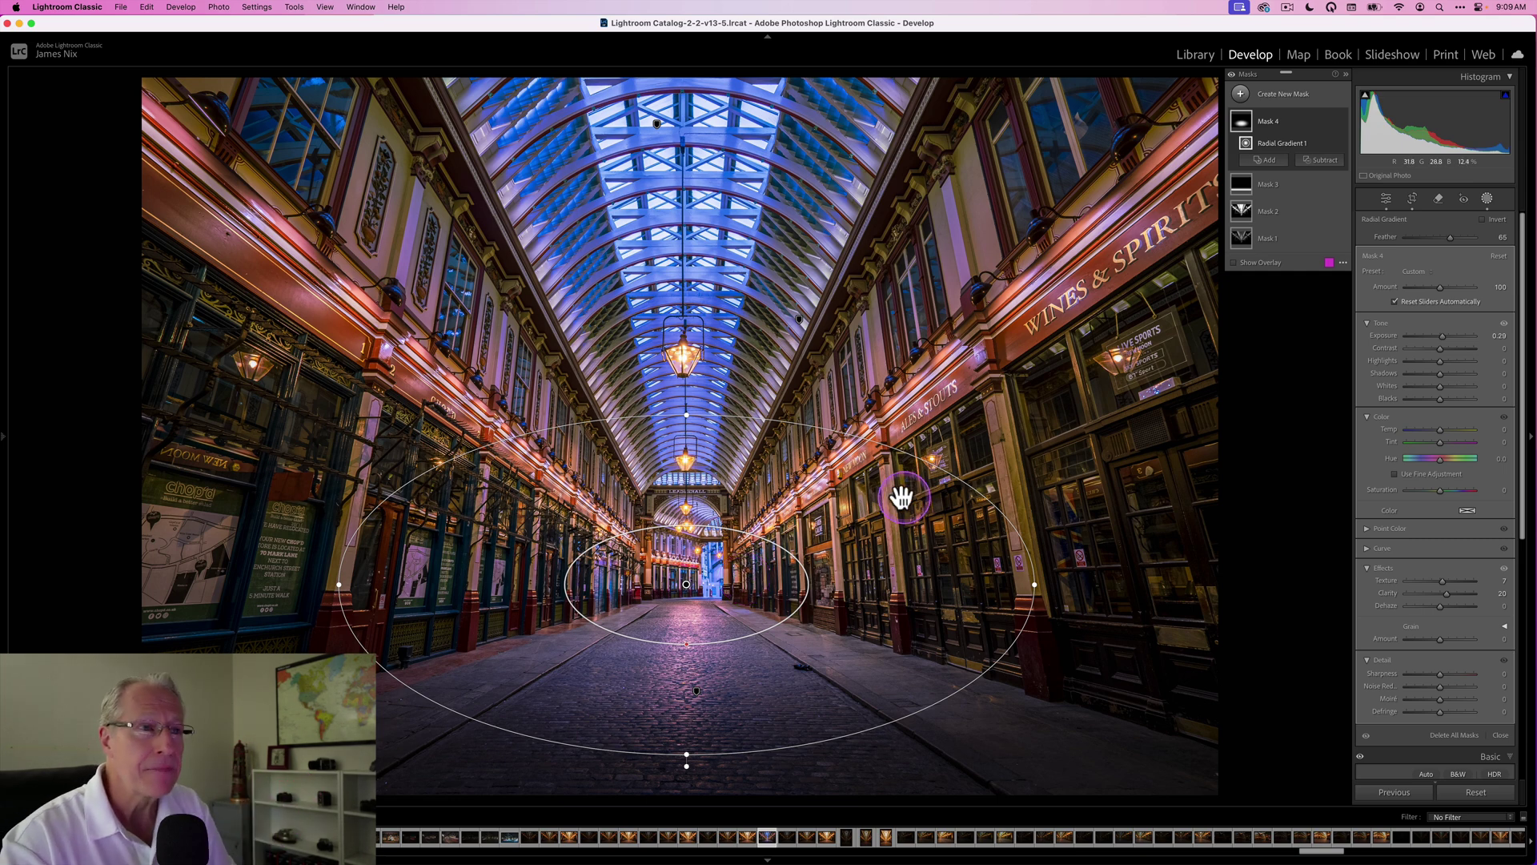
{"action": "left_click", "coordinate": [919, 468]}
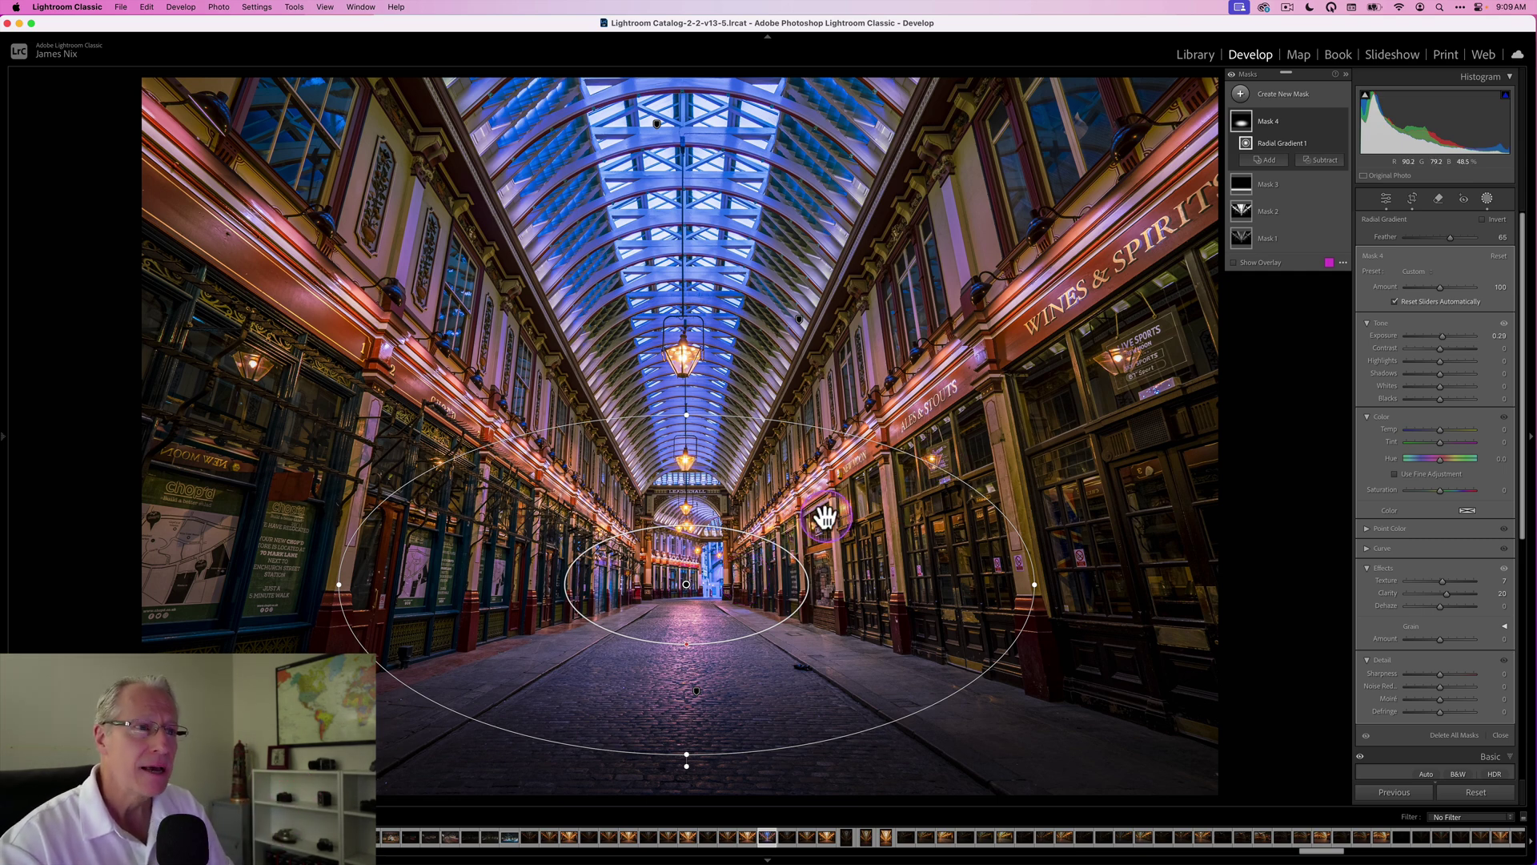
{"action": "left_click", "coordinate": [922, 467]}
{"action": "left_click", "coordinate": [788, 564]}
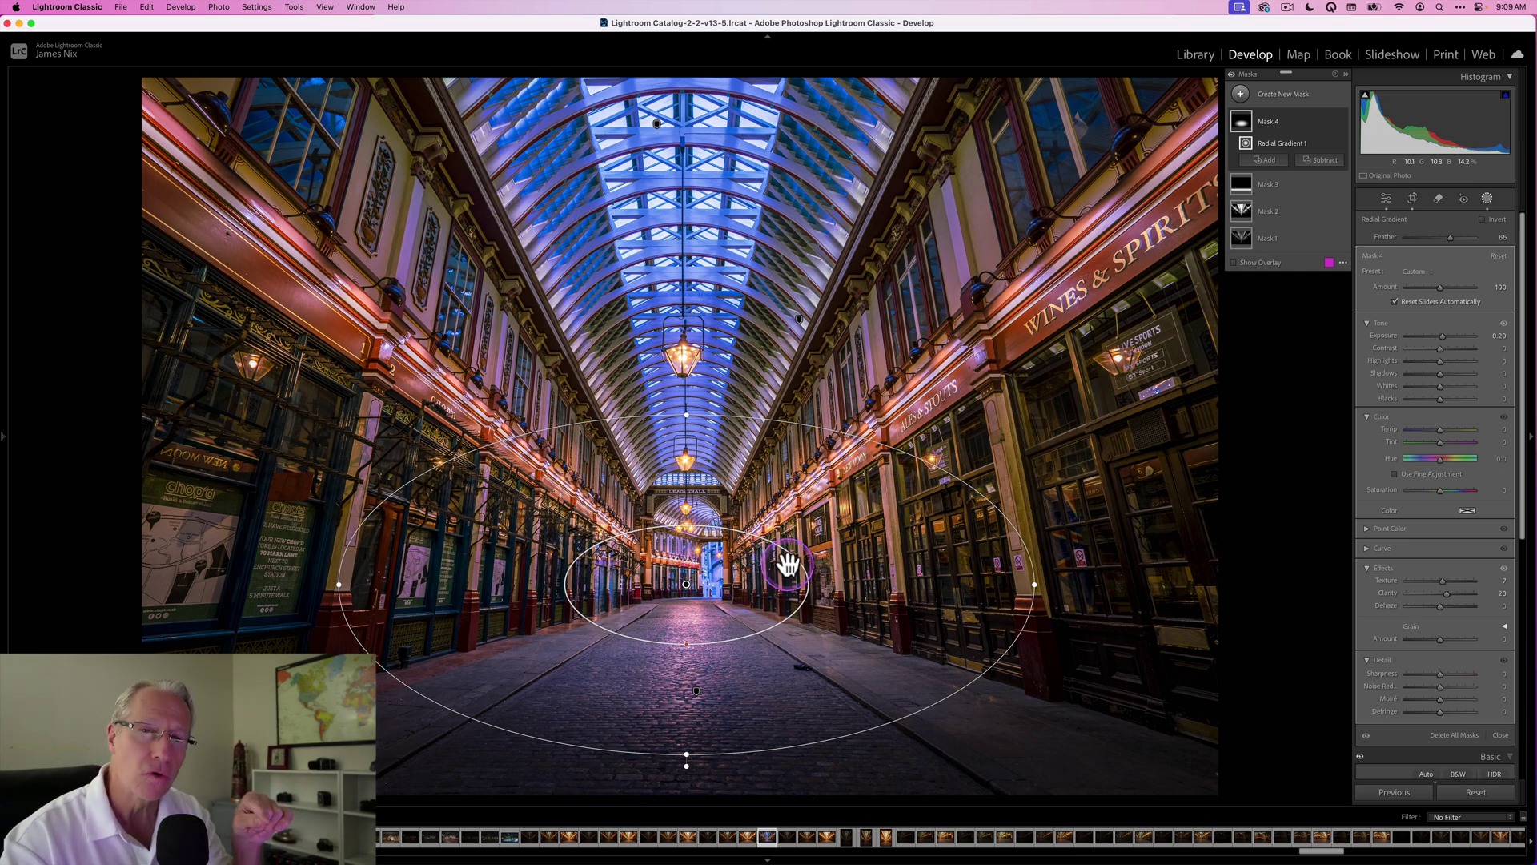
{"action": "left_click", "coordinate": [886, 508]}
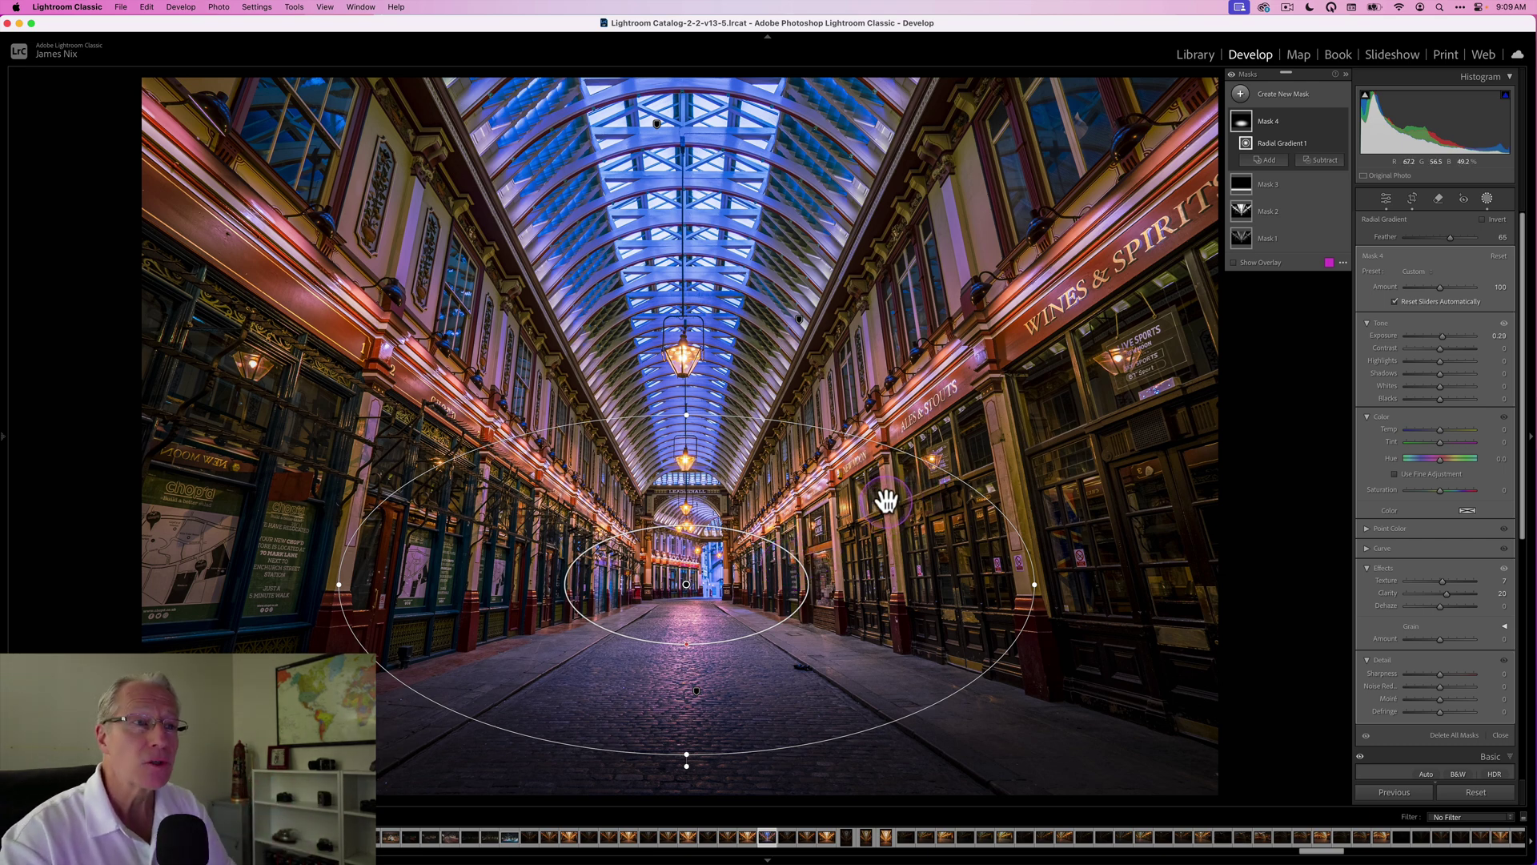
{"action": "left_click", "coordinate": [943, 442]}
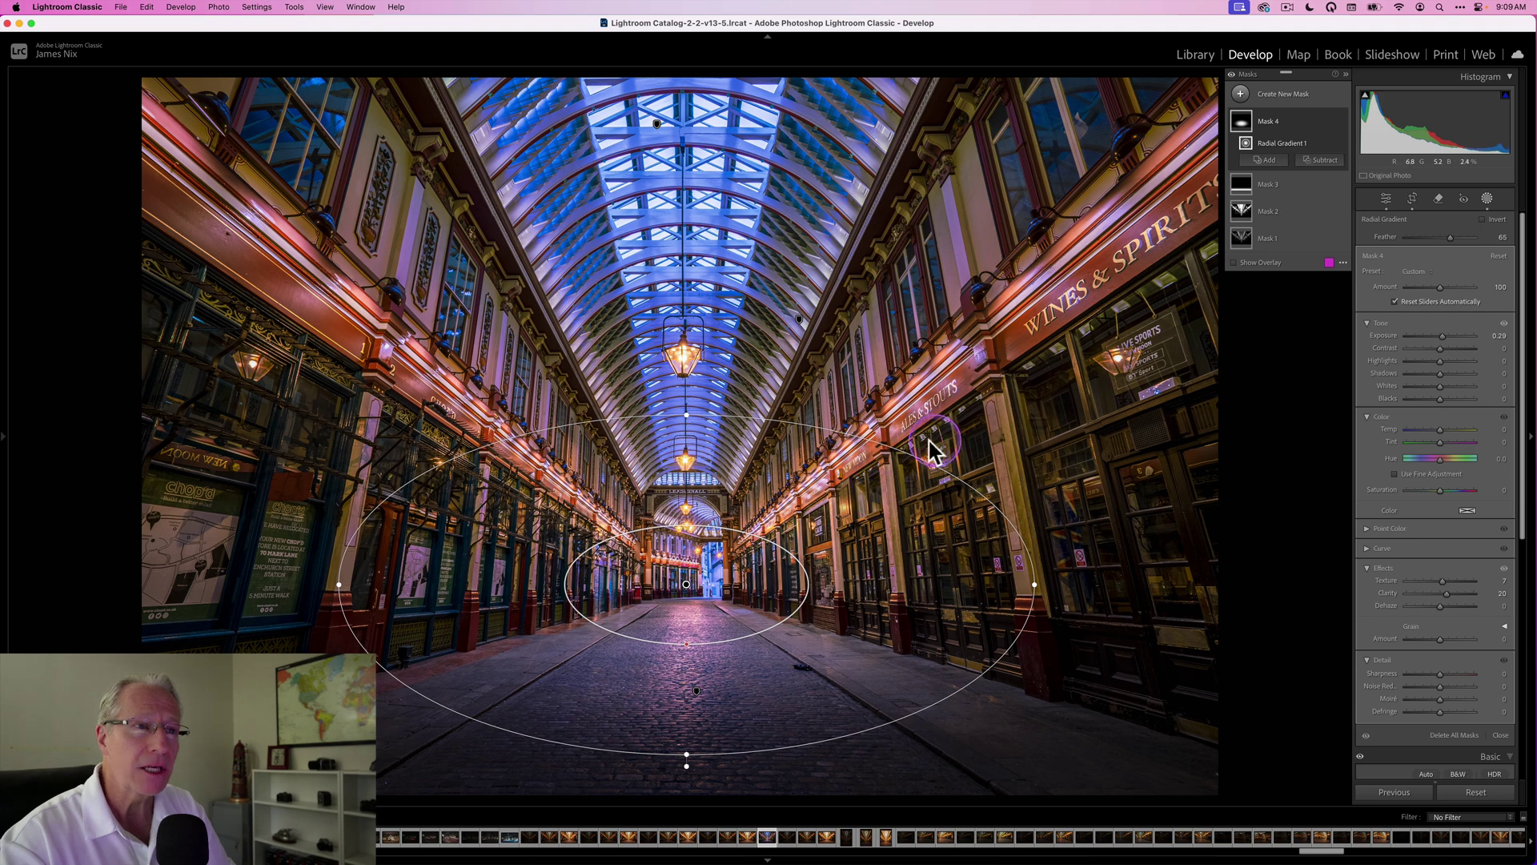
Exit masking, compare the edit with the original, and collapse the Basic panel.
{"action": "left_click", "coordinate": [1487, 200]}
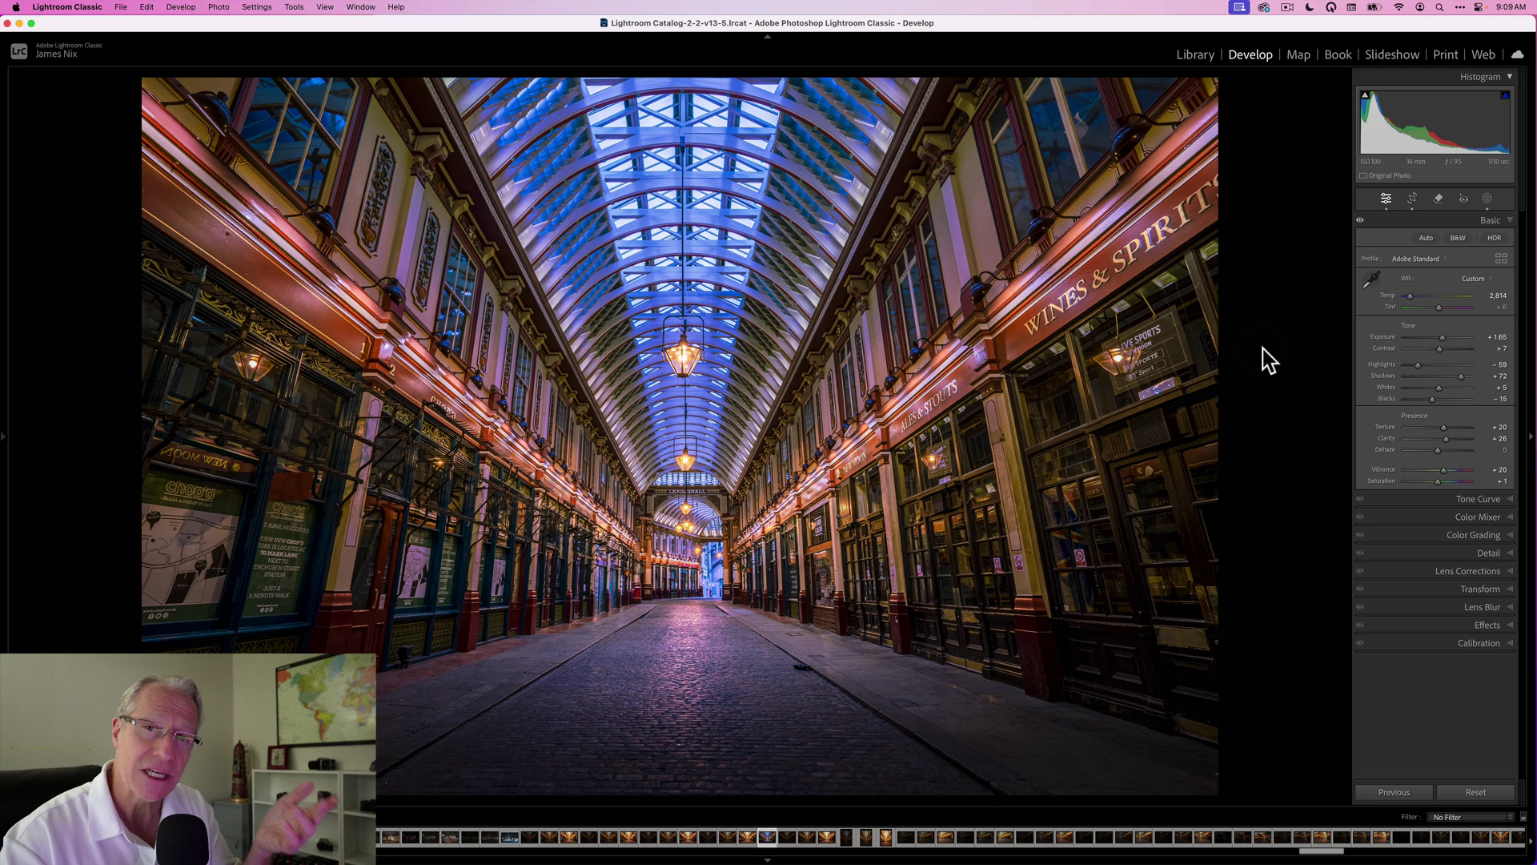
{"action": "key", "text": "backslash"}
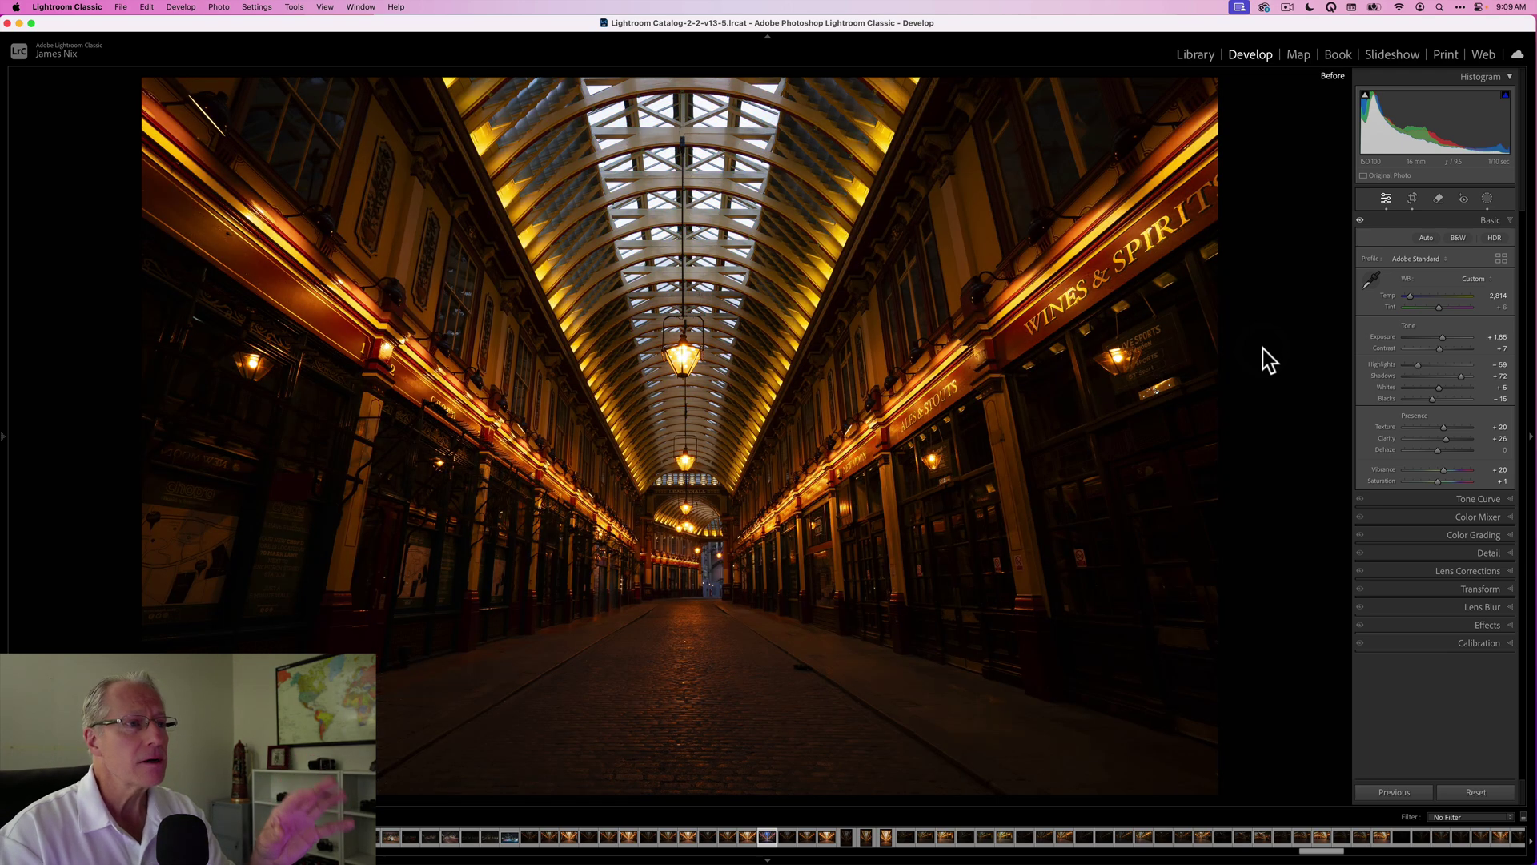
{"action": "key", "text": "backslash"}
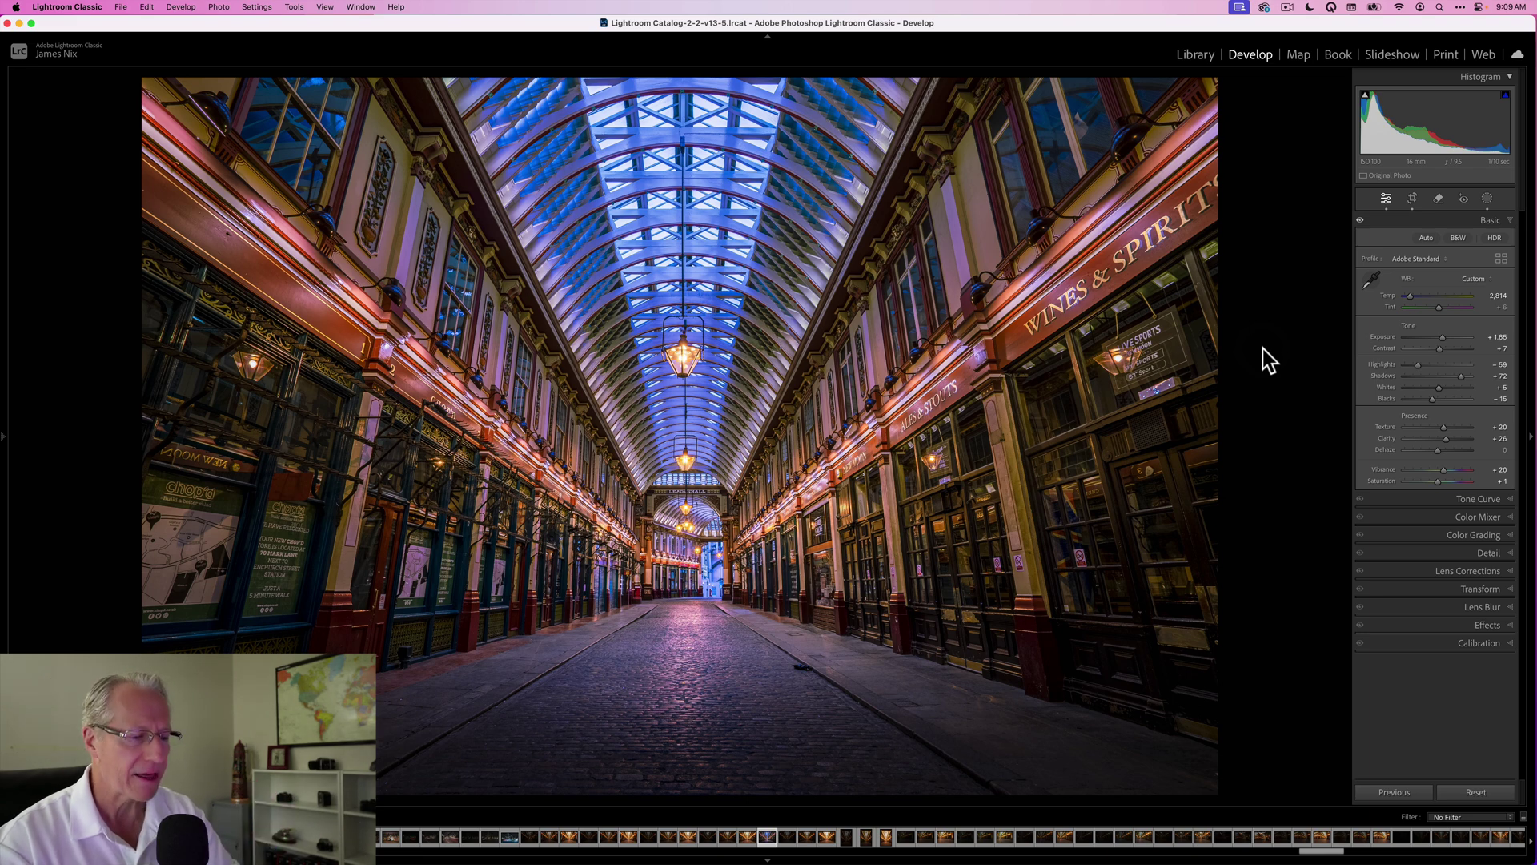
{"action": "left_click", "coordinate": [1458, 218]}
Sample the skylight blue in Point Color and set Sat. Shift -39, Lum. Shift -42.
{"action": "left_click", "coordinate": [1445, 257]}
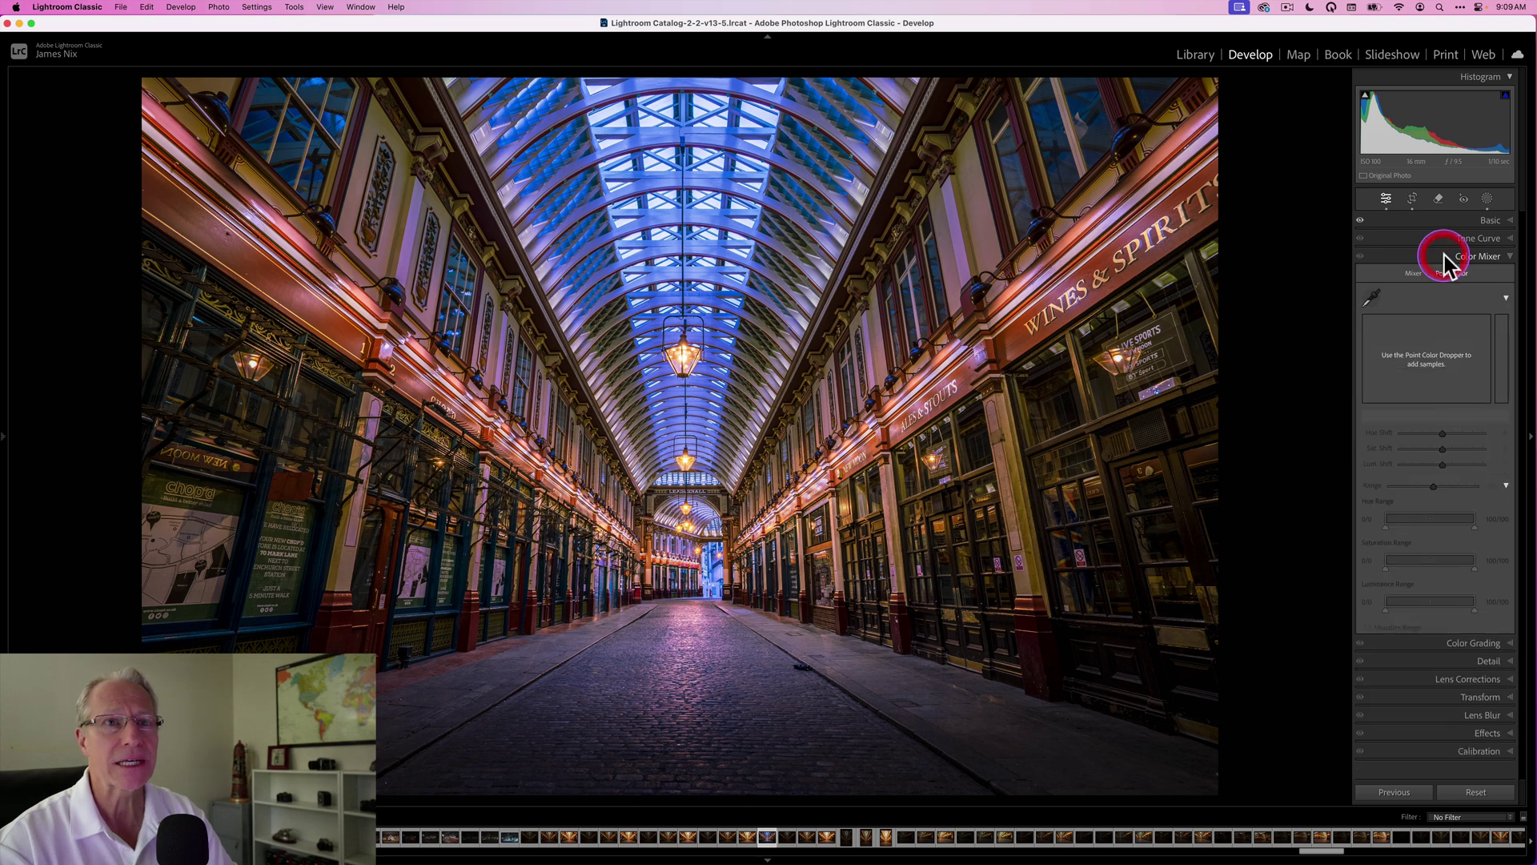
{"action": "left_click", "coordinate": [1372, 298]}
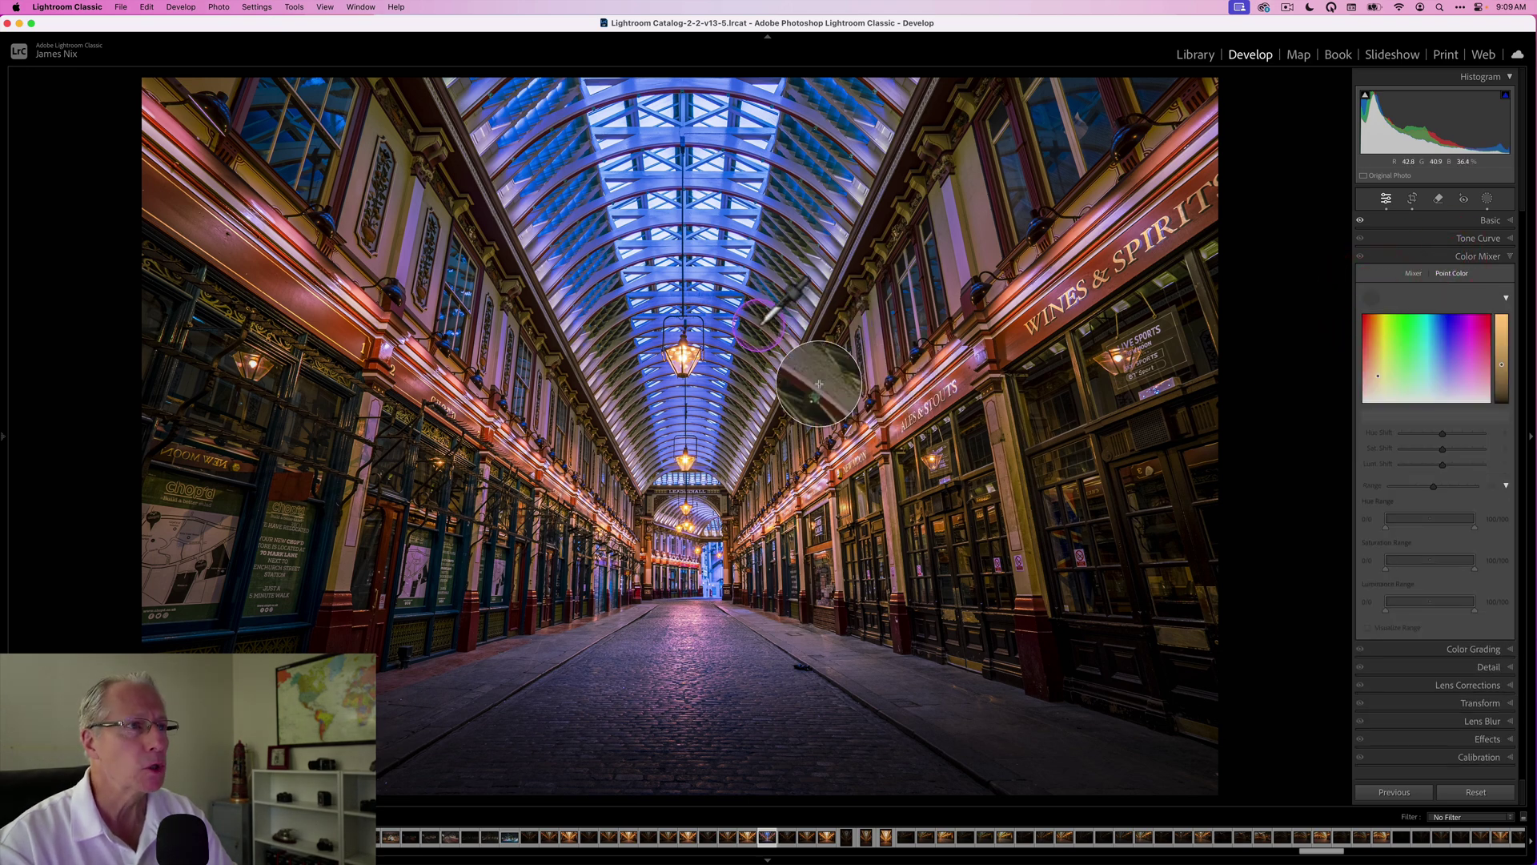
{"action": "left_click", "coordinate": [718, 323]}
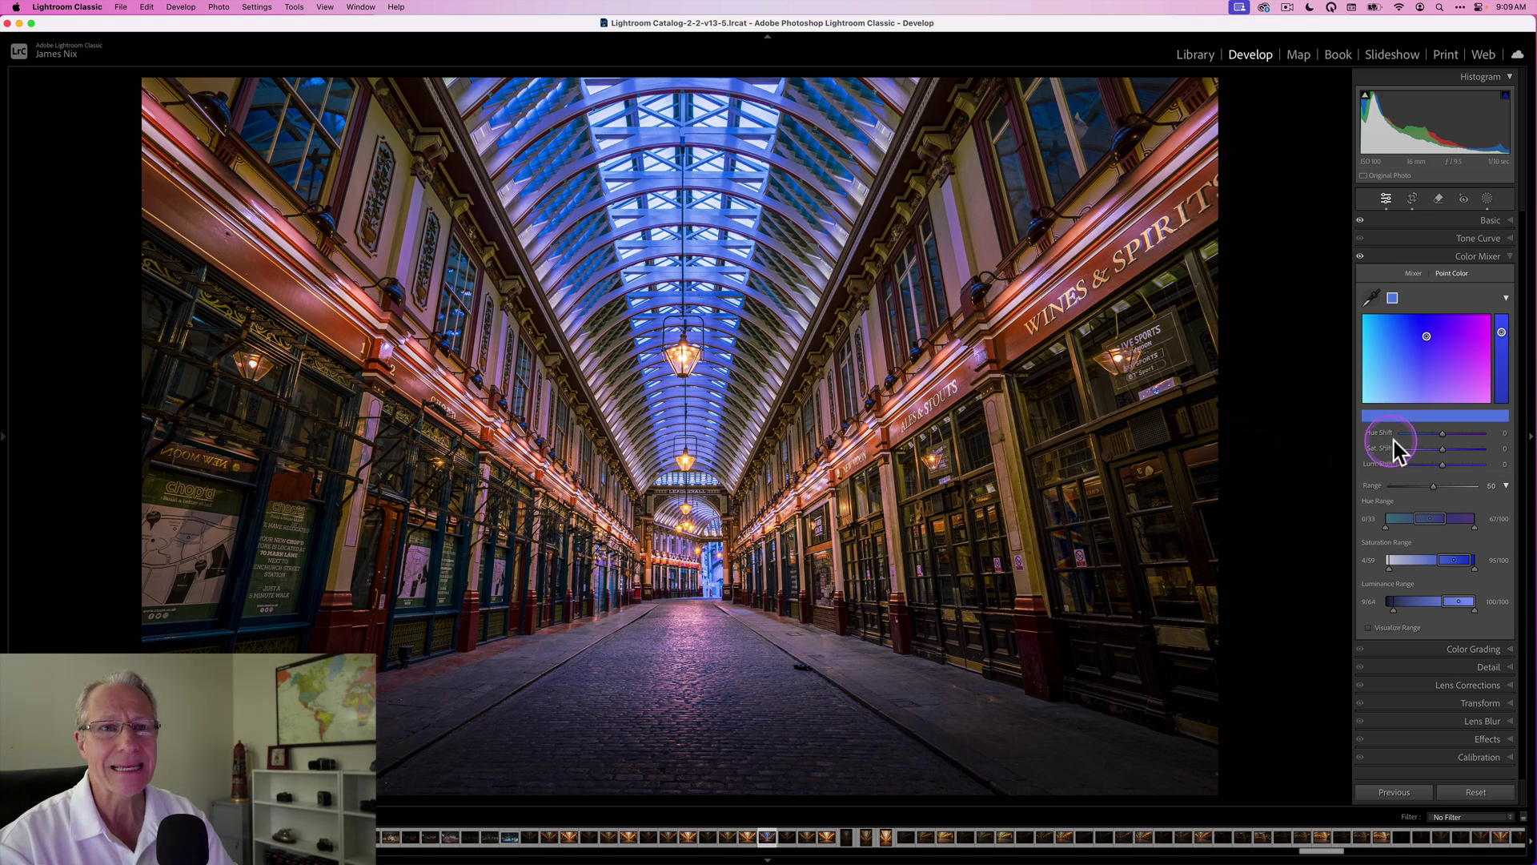
{"action": "left_click", "coordinate": [1430, 448]}
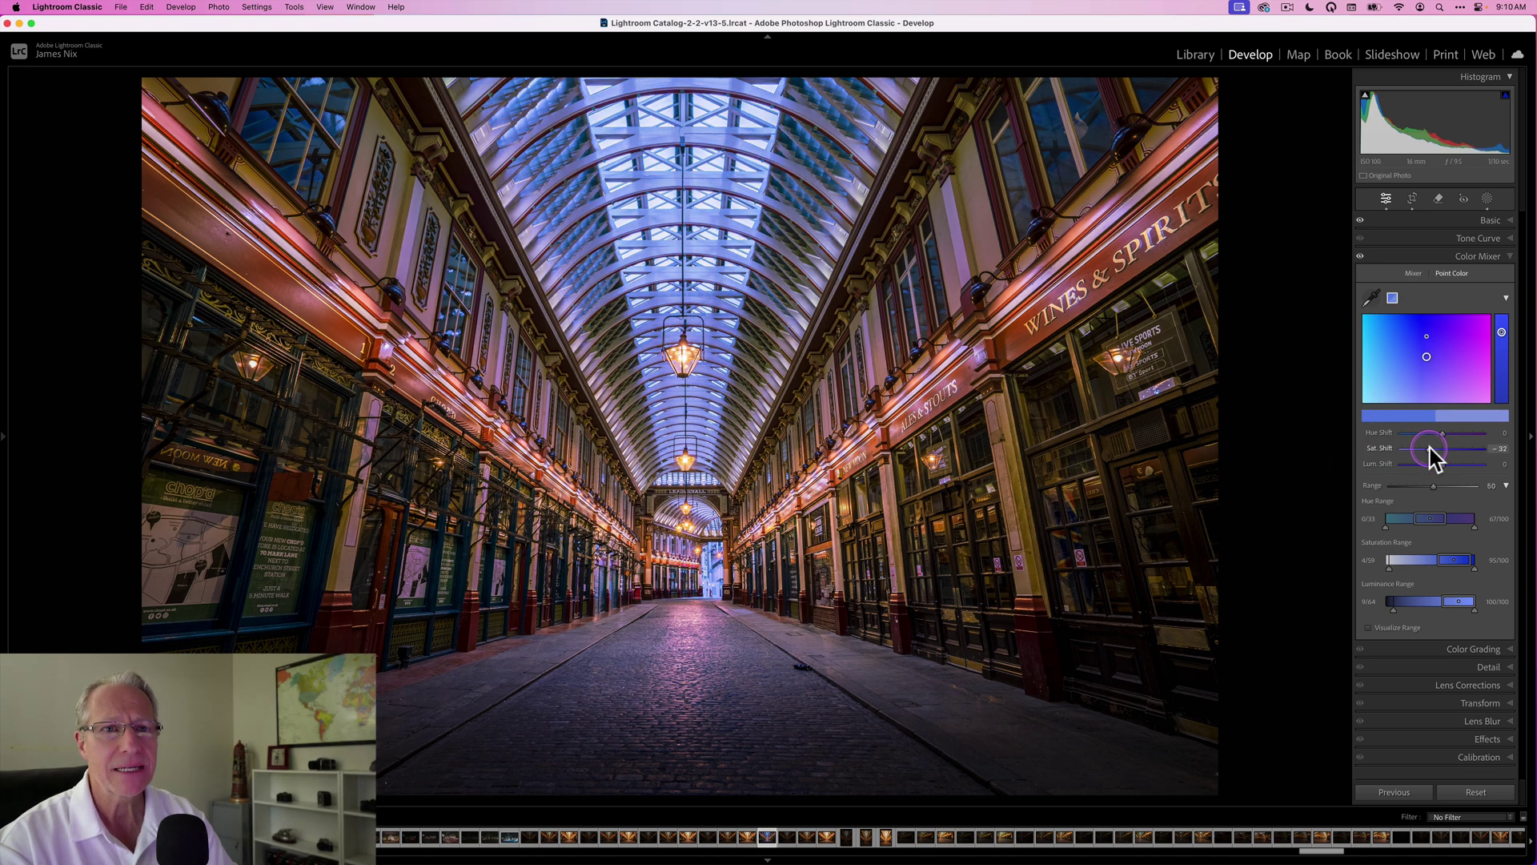
{"action": "left_click_drag", "start_coordinate": [1430, 448], "coordinate": [1428, 449]}
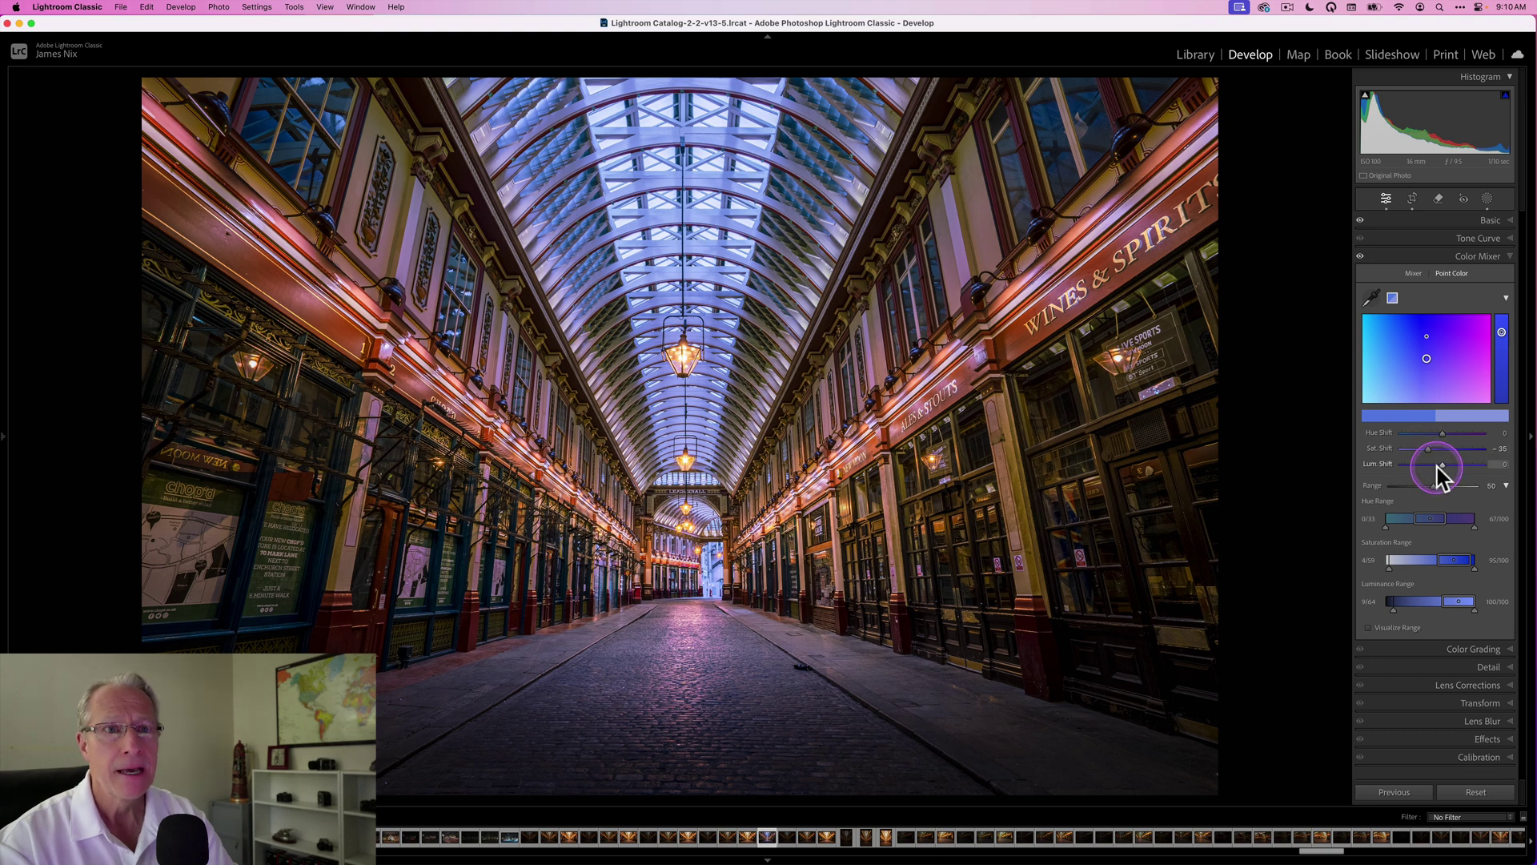
{"action": "left_click_drag", "start_coordinate": [1435, 464], "coordinate": [1426, 467]}
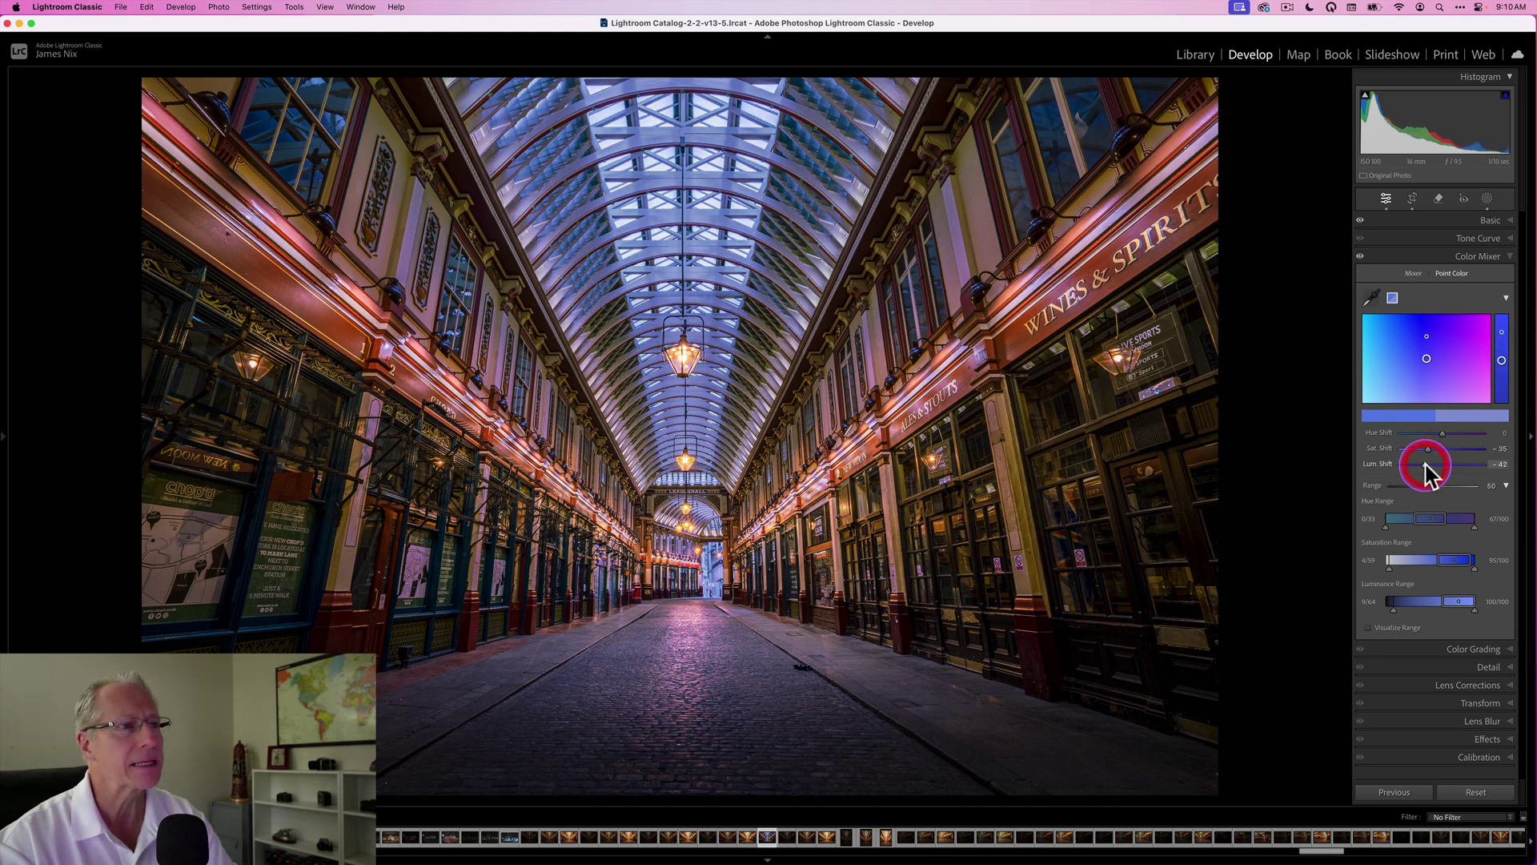
Toggle the Color Mixer adjustments off and on to compare, then collapse the panel.
{"action": "left_click", "coordinate": [1359, 256]}
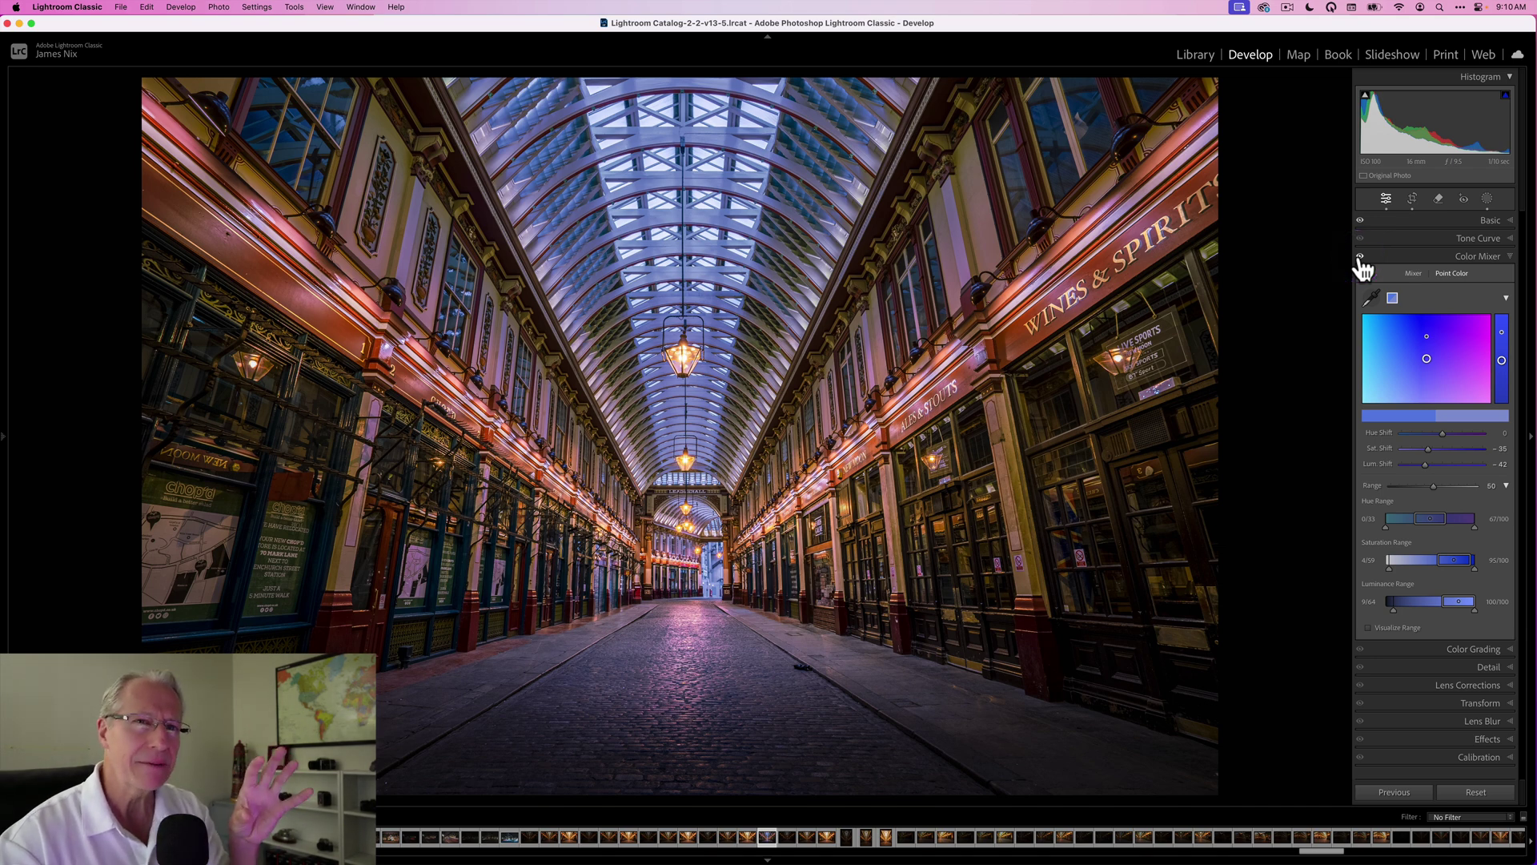
{"action": "left_click", "coordinate": [1360, 257]}
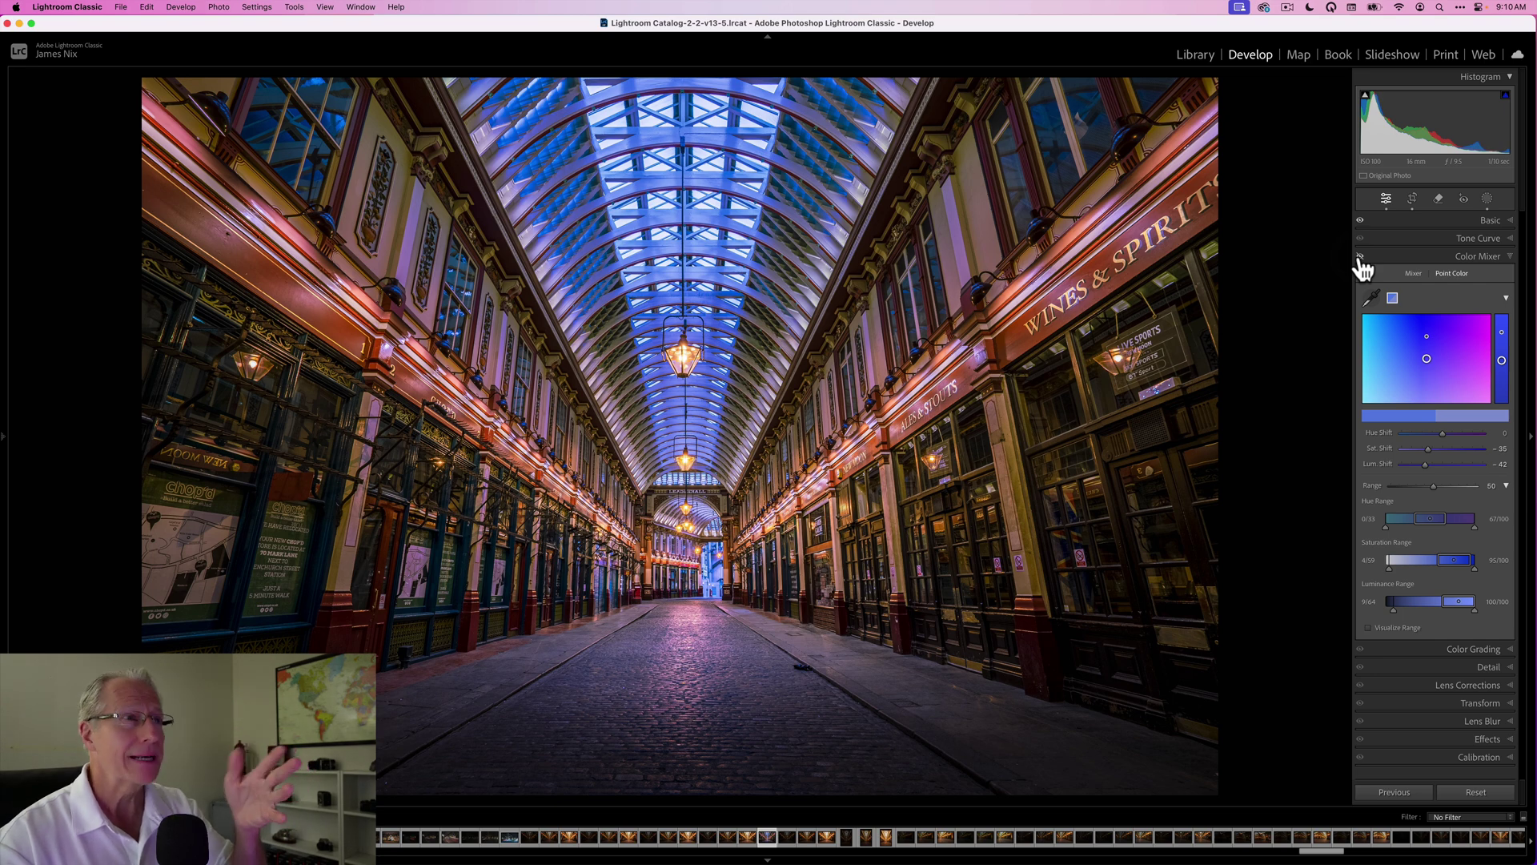
{"action": "left_click", "coordinate": [1360, 257]}
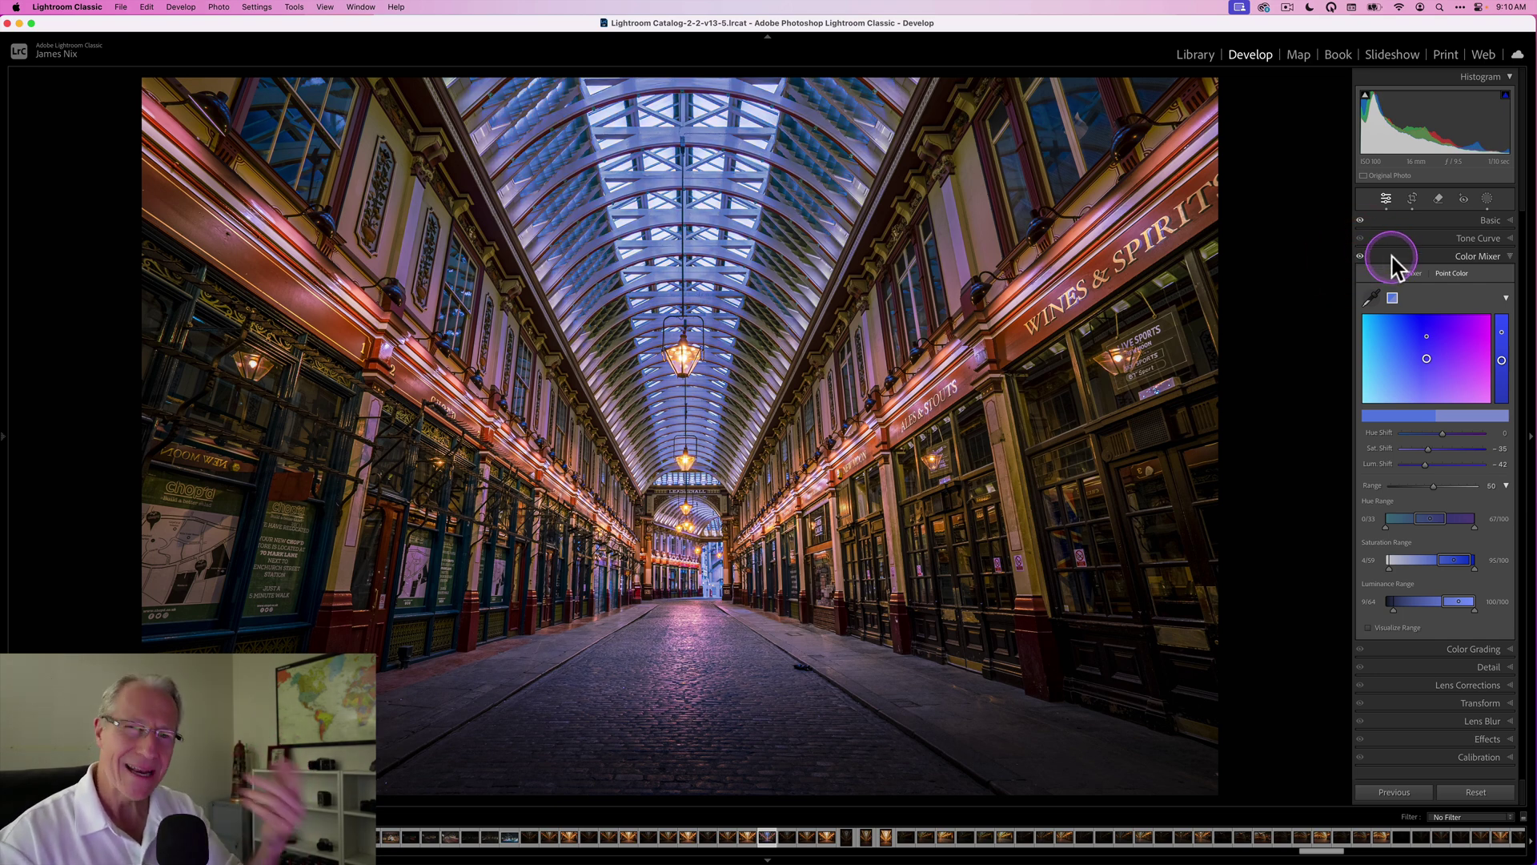
{"action": "left_click", "coordinate": [1392, 256]}
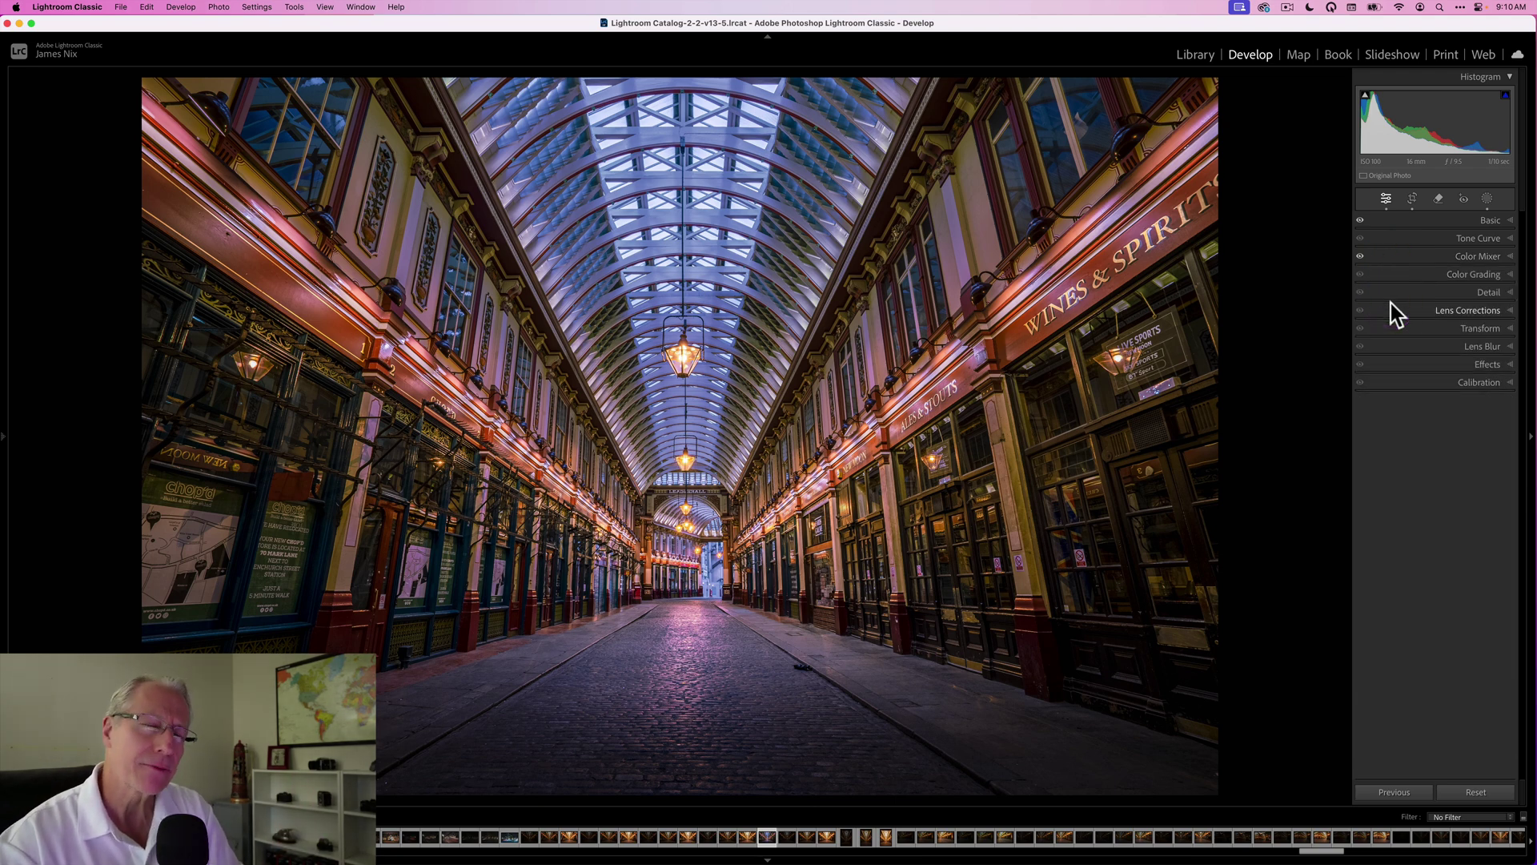
Set Calibration Blue Primary to hue -15 and saturation +35, toggling it off and on to compare.
{"action": "left_click", "coordinate": [1387, 380]}
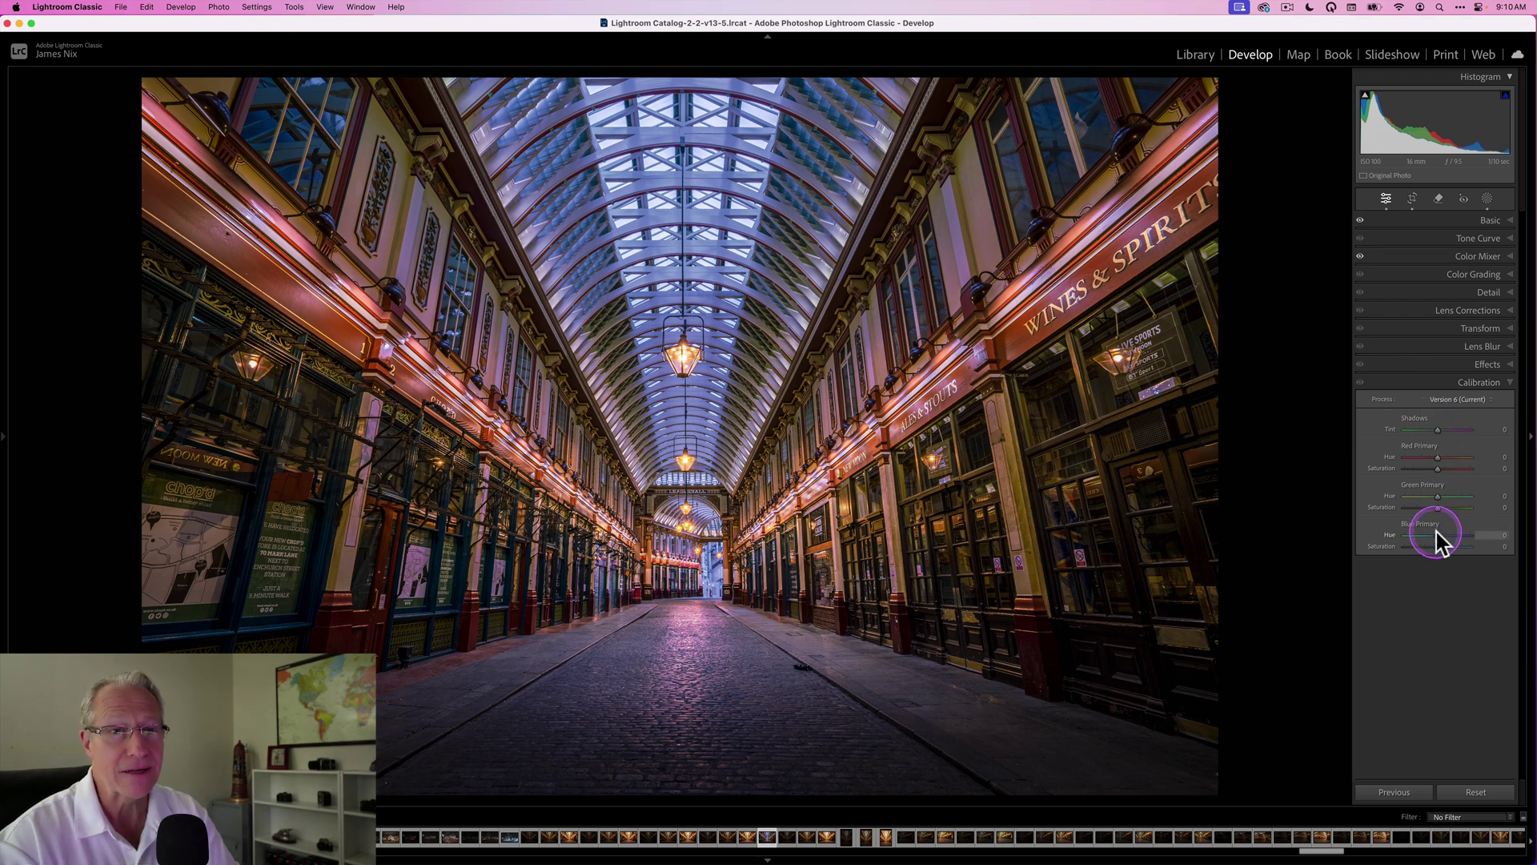
{"action": "left_click_drag", "start_coordinate": [1437, 535], "coordinate": [1435, 534]}
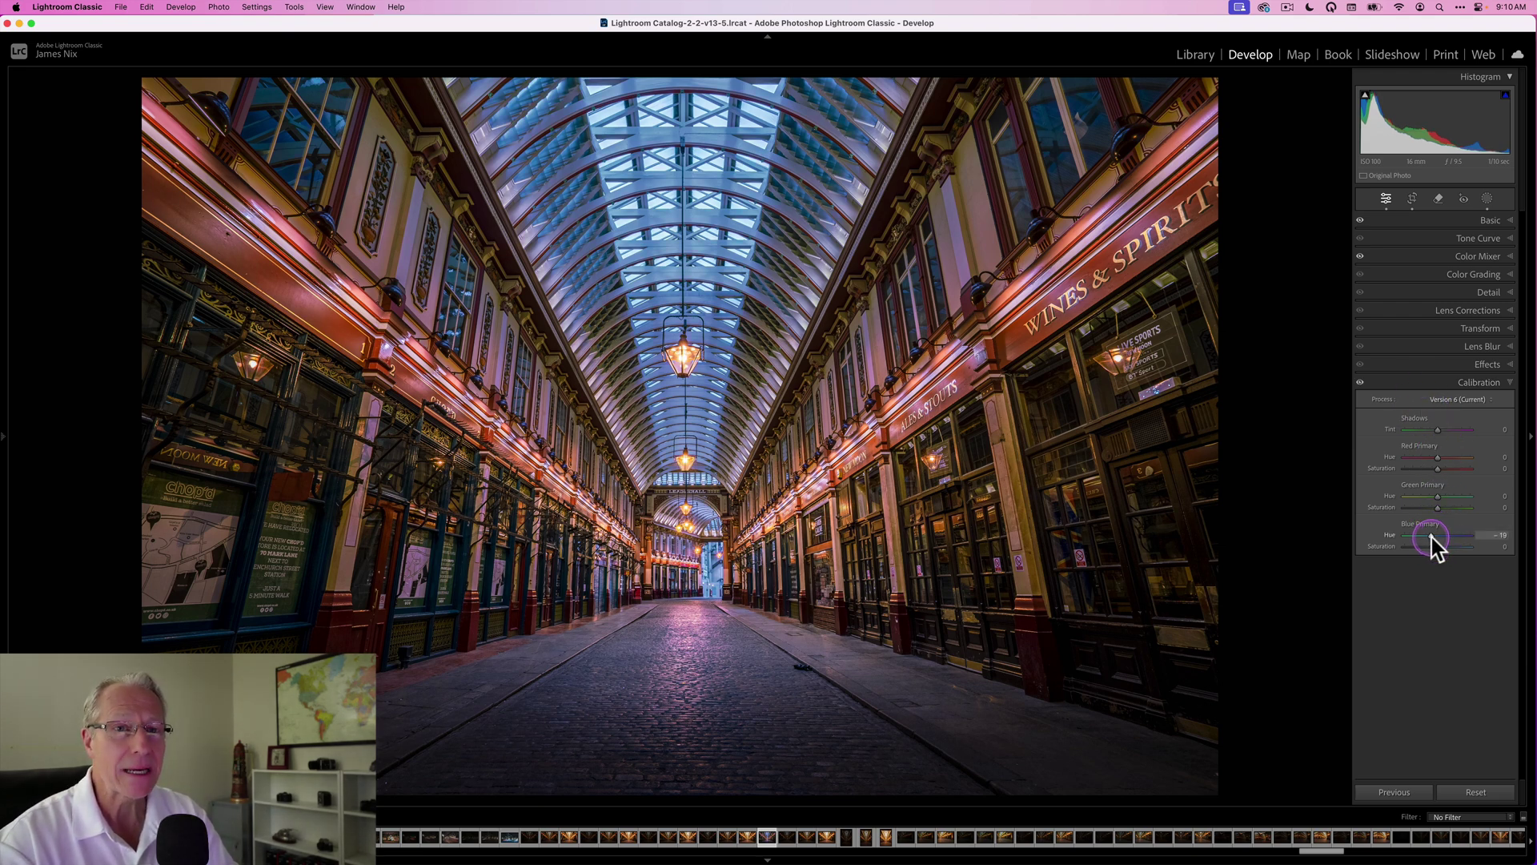
{"action": "left_click_drag", "start_coordinate": [1433, 536], "coordinate": [1447, 548]}
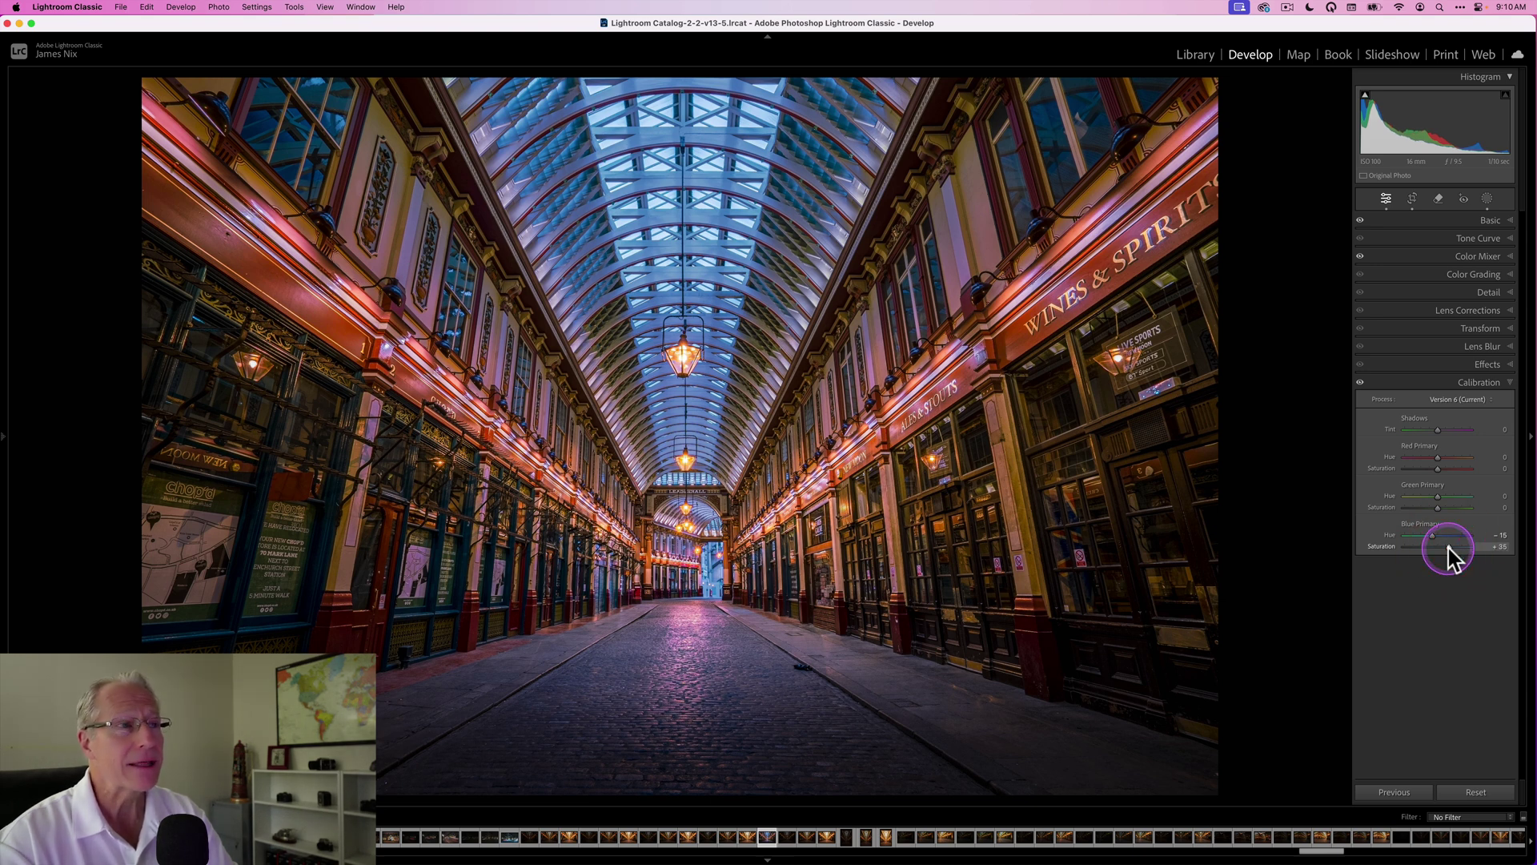
{"action": "left_click", "coordinate": [1360, 382]}
{"action": "left_click", "coordinate": [1361, 382]}
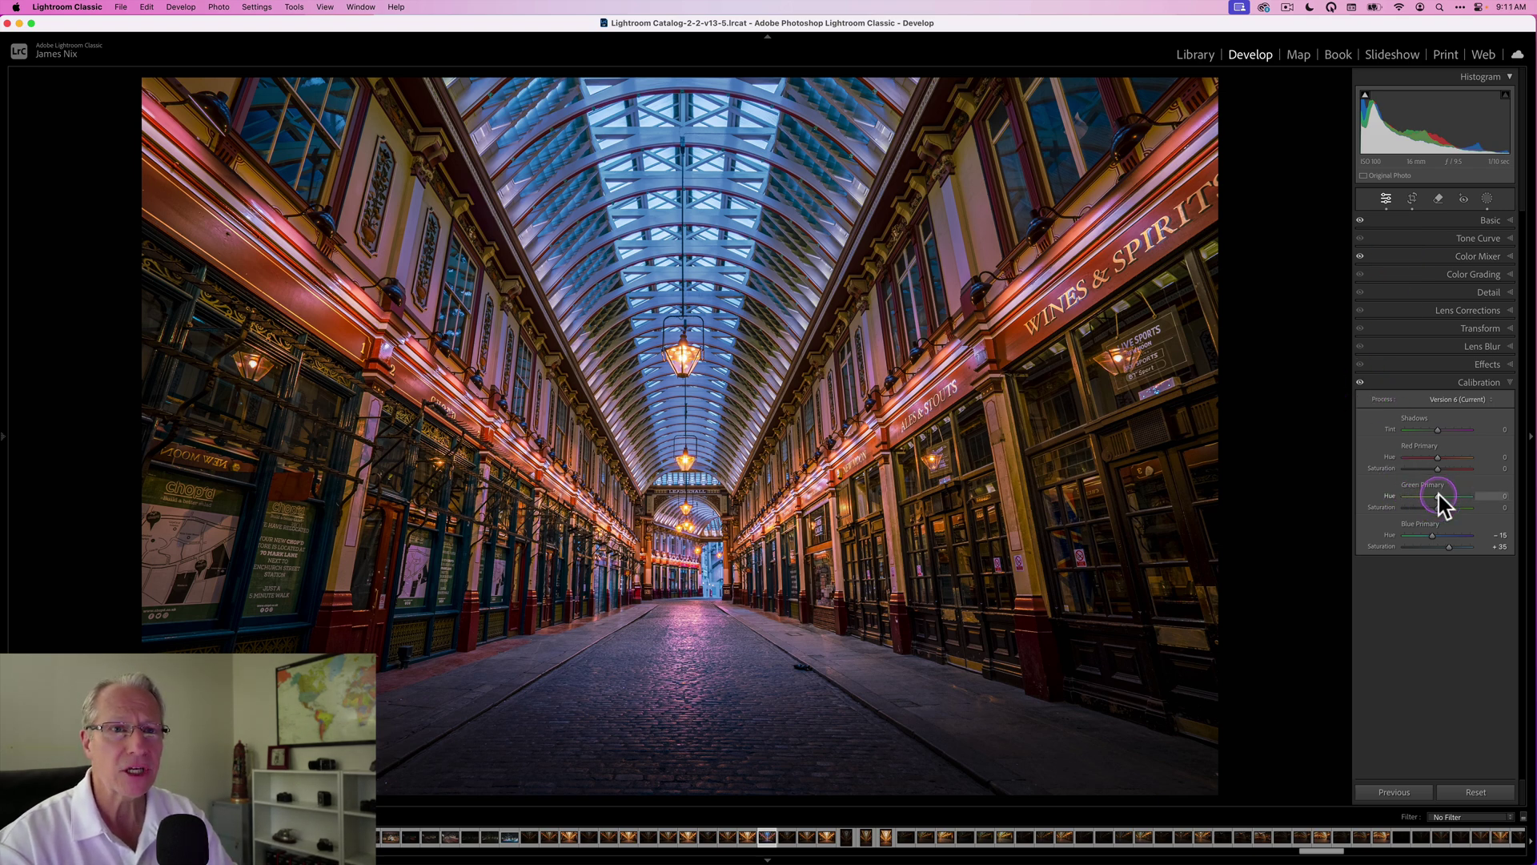
Raise the Green Primary hue to +19 and saturation to +39.
{"action": "left_click_drag", "start_coordinate": [1443, 498], "coordinate": [1445, 497]}
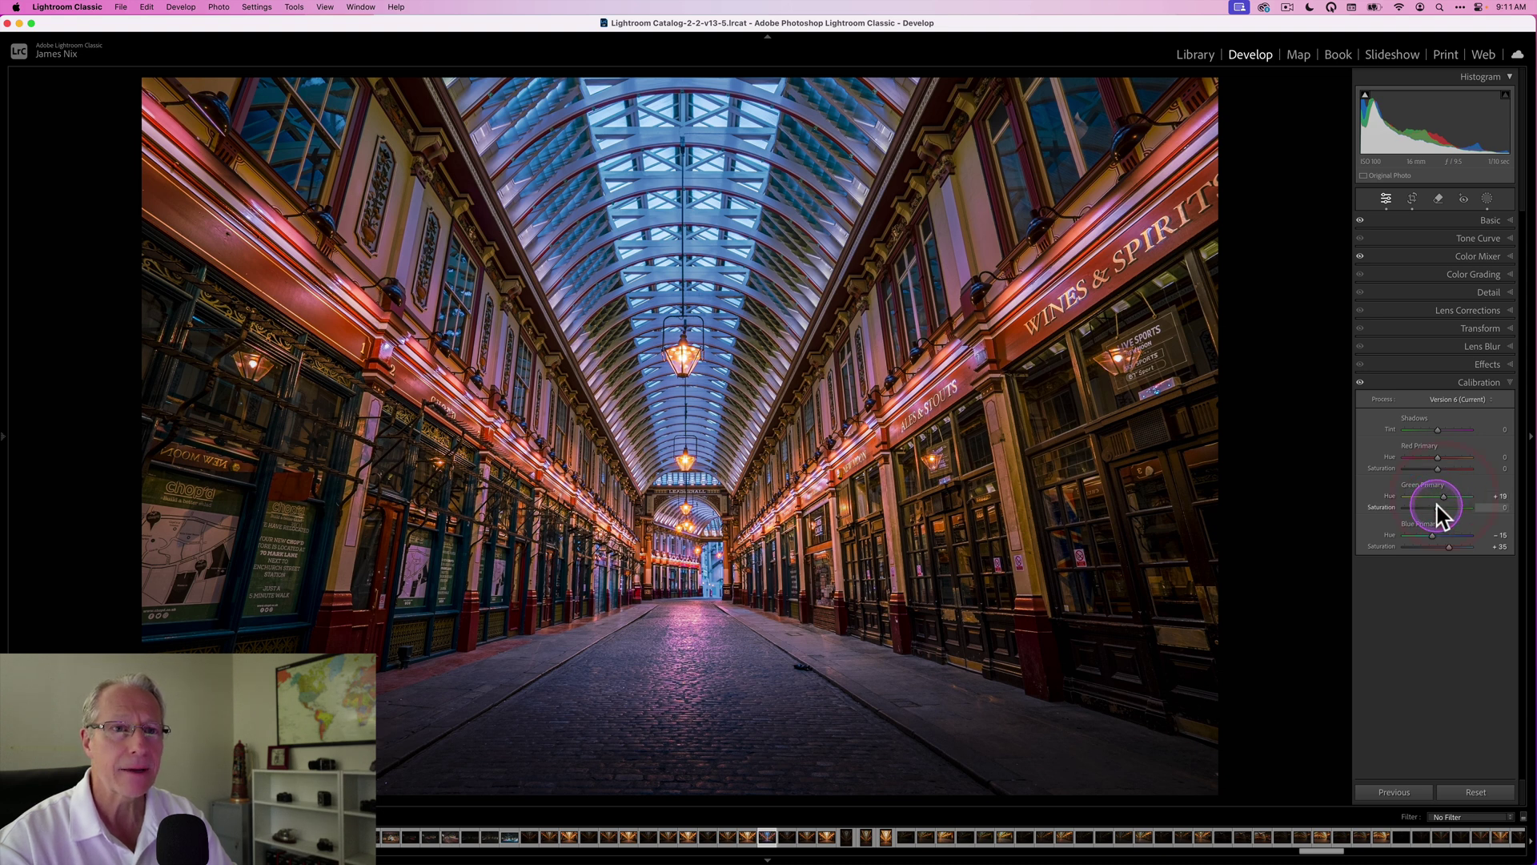
{"action": "left_click_drag", "start_coordinate": [1438, 506], "coordinate": [1446, 506]}
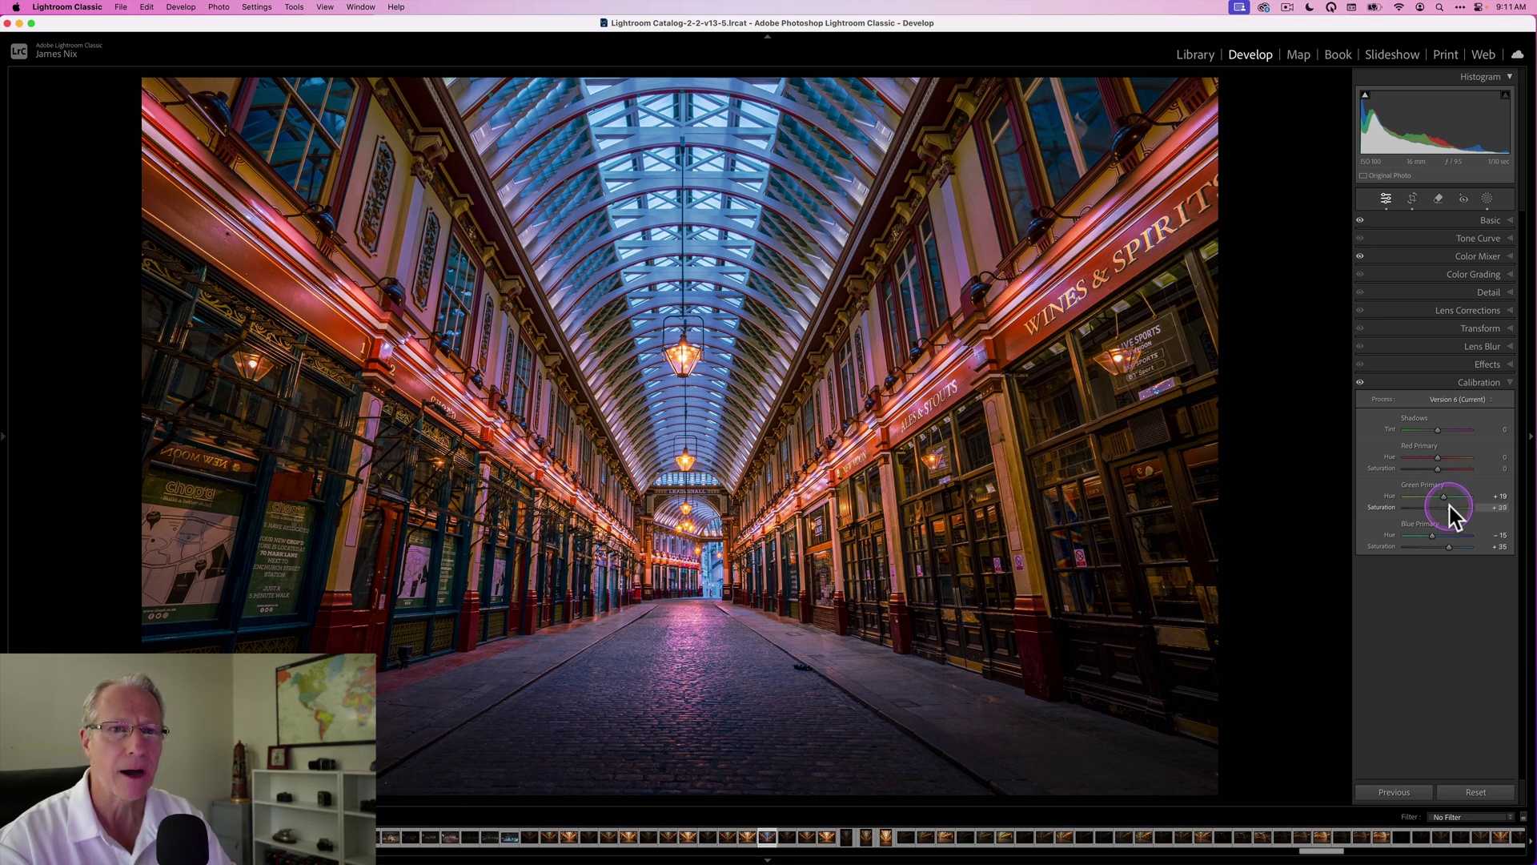
{"action": "left_click", "coordinate": [1360, 383]}
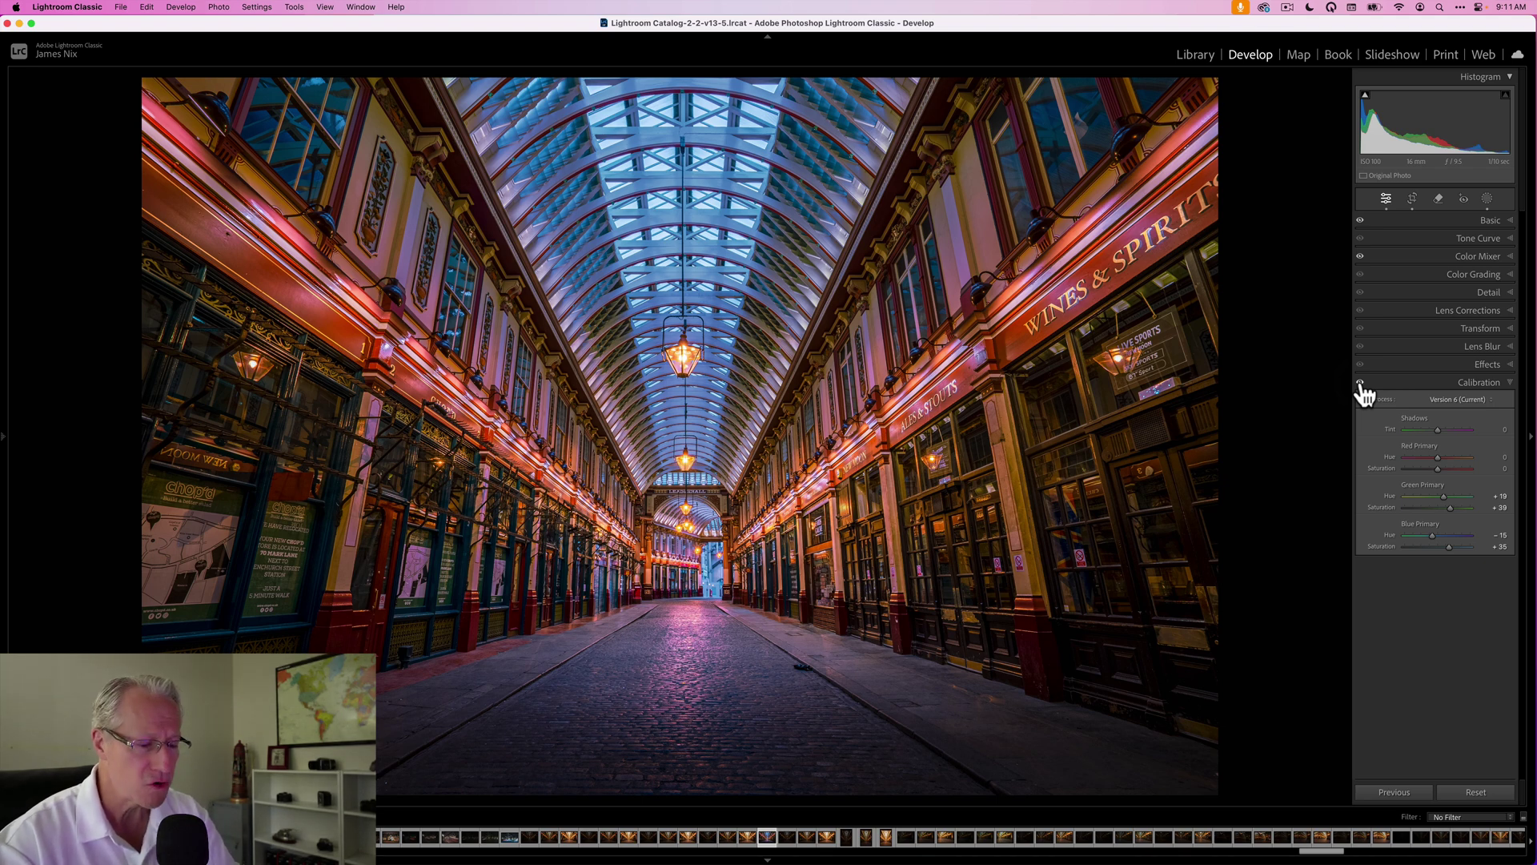
Lower Red Primary saturation to -20, resetting the slider once along the way.
{"action": "left_click_drag", "start_coordinate": [1440, 463], "coordinate": [1438, 459]}
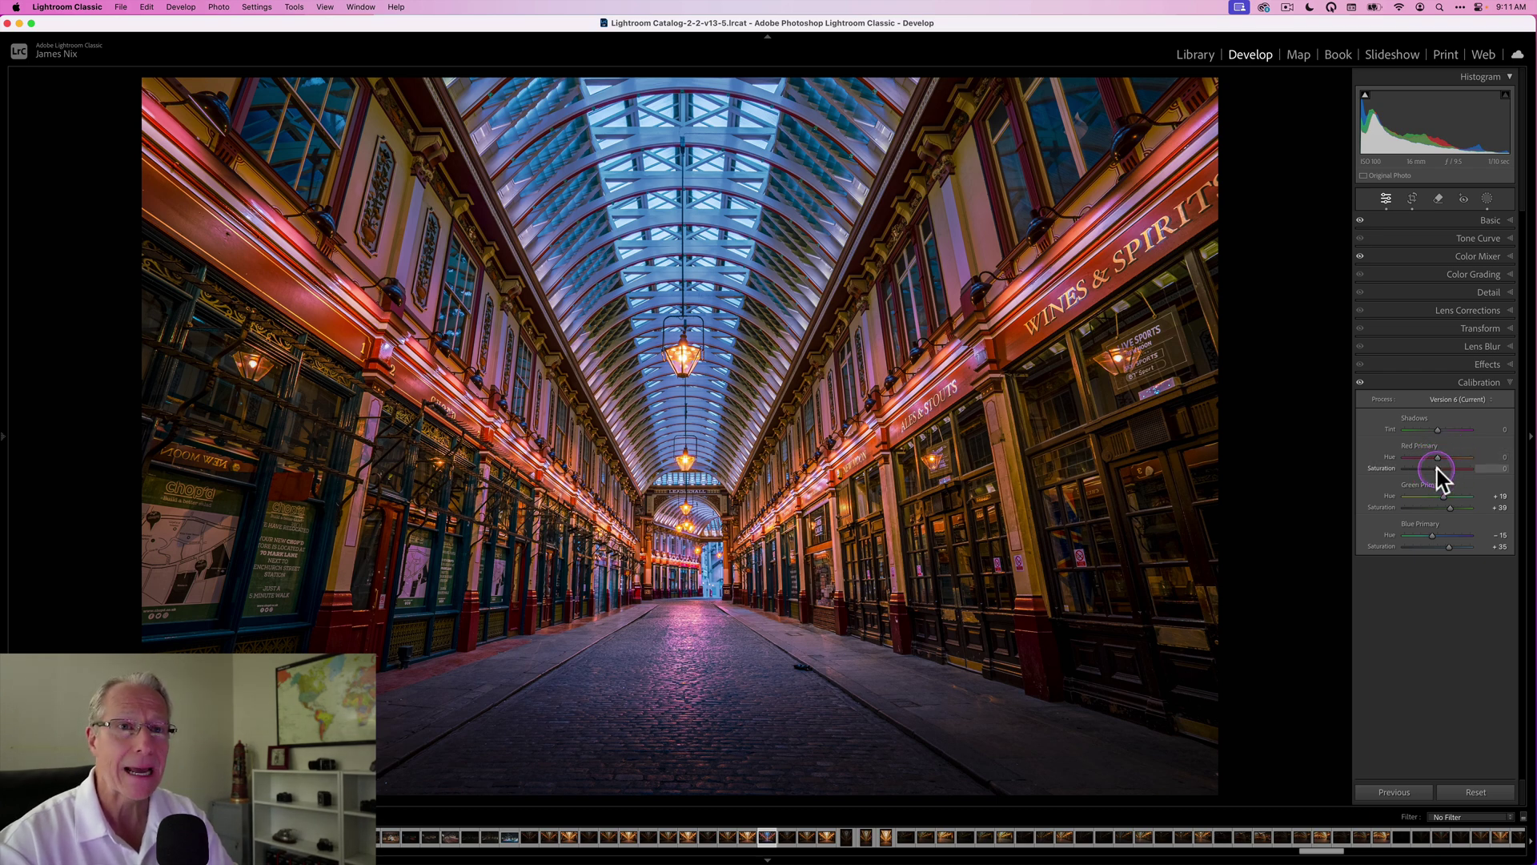
{"action": "left_click_drag", "start_coordinate": [1437, 469], "coordinate": [1431, 469]}
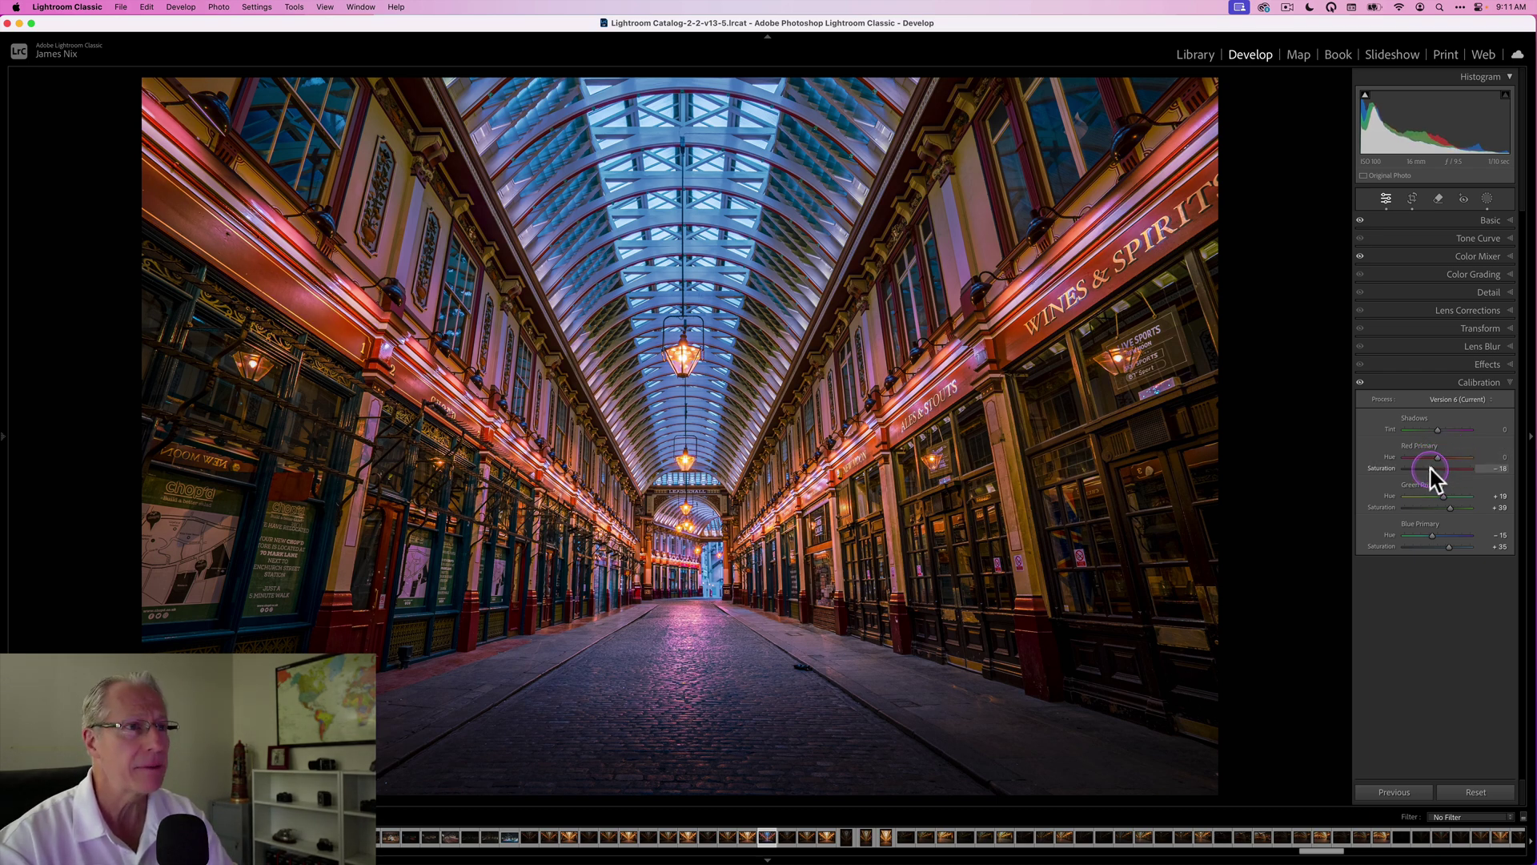
{"action": "double_click", "coordinate": [1432, 469]}
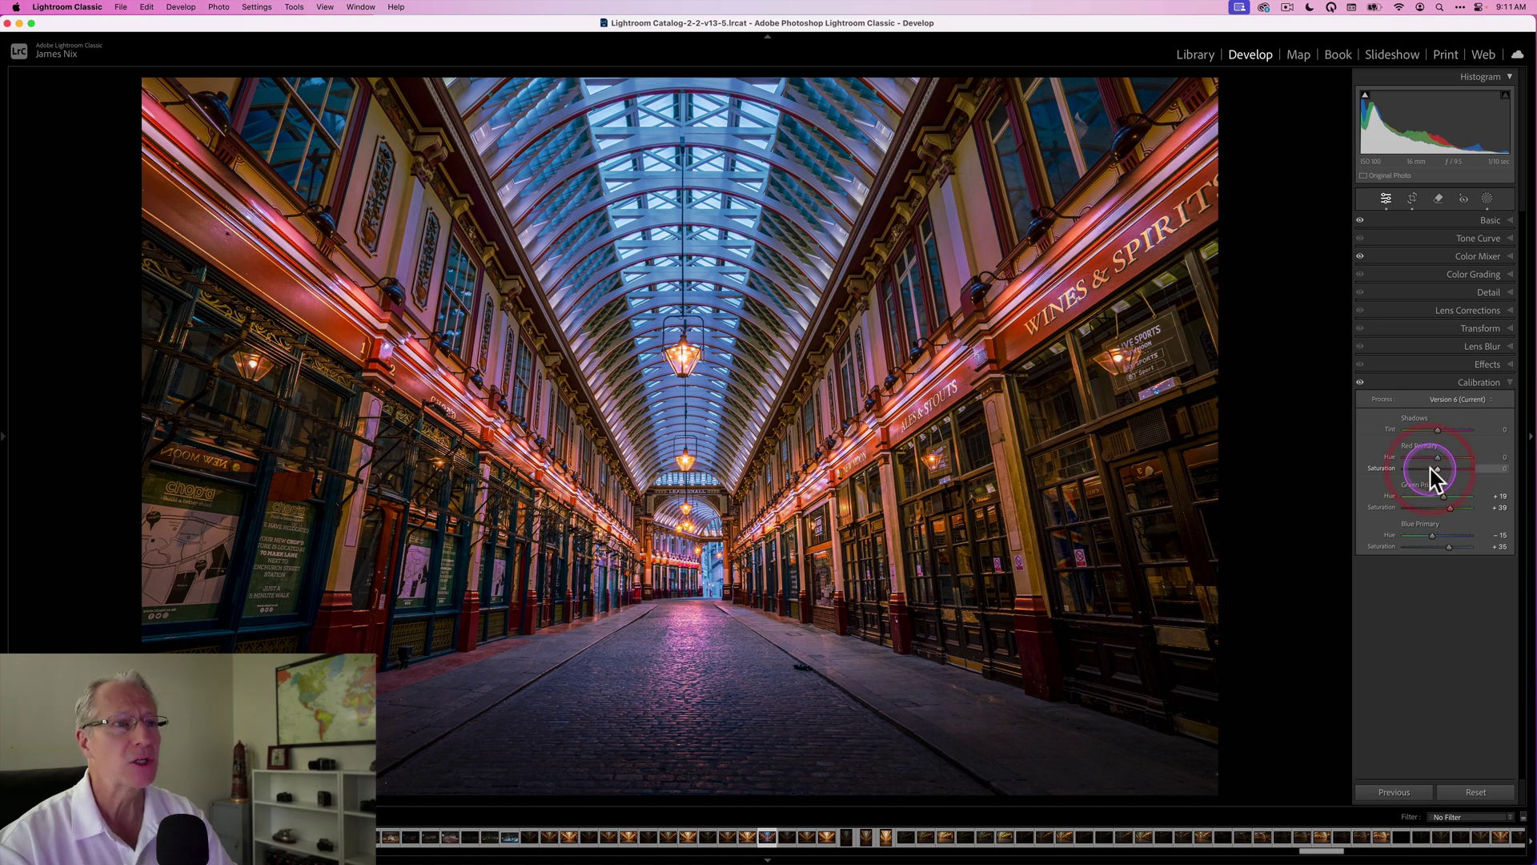
{"action": "left_click_drag", "start_coordinate": [1437, 469], "coordinate": [1431, 469]}
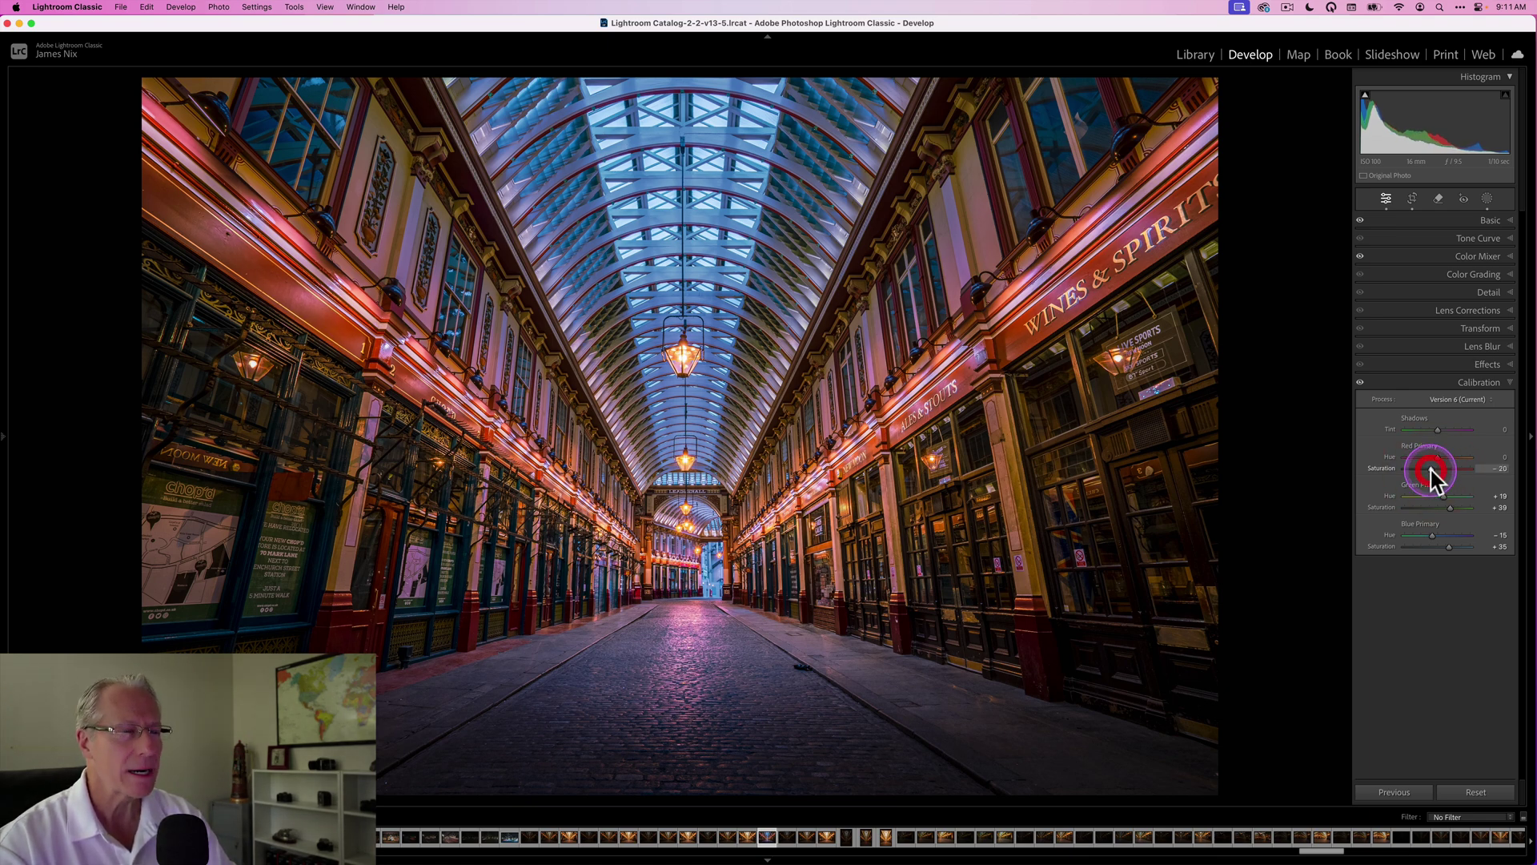
Compare the photo with and without the calibration changes twice, then collapse Calibration.
{"action": "left_click", "coordinate": [1361, 383]}
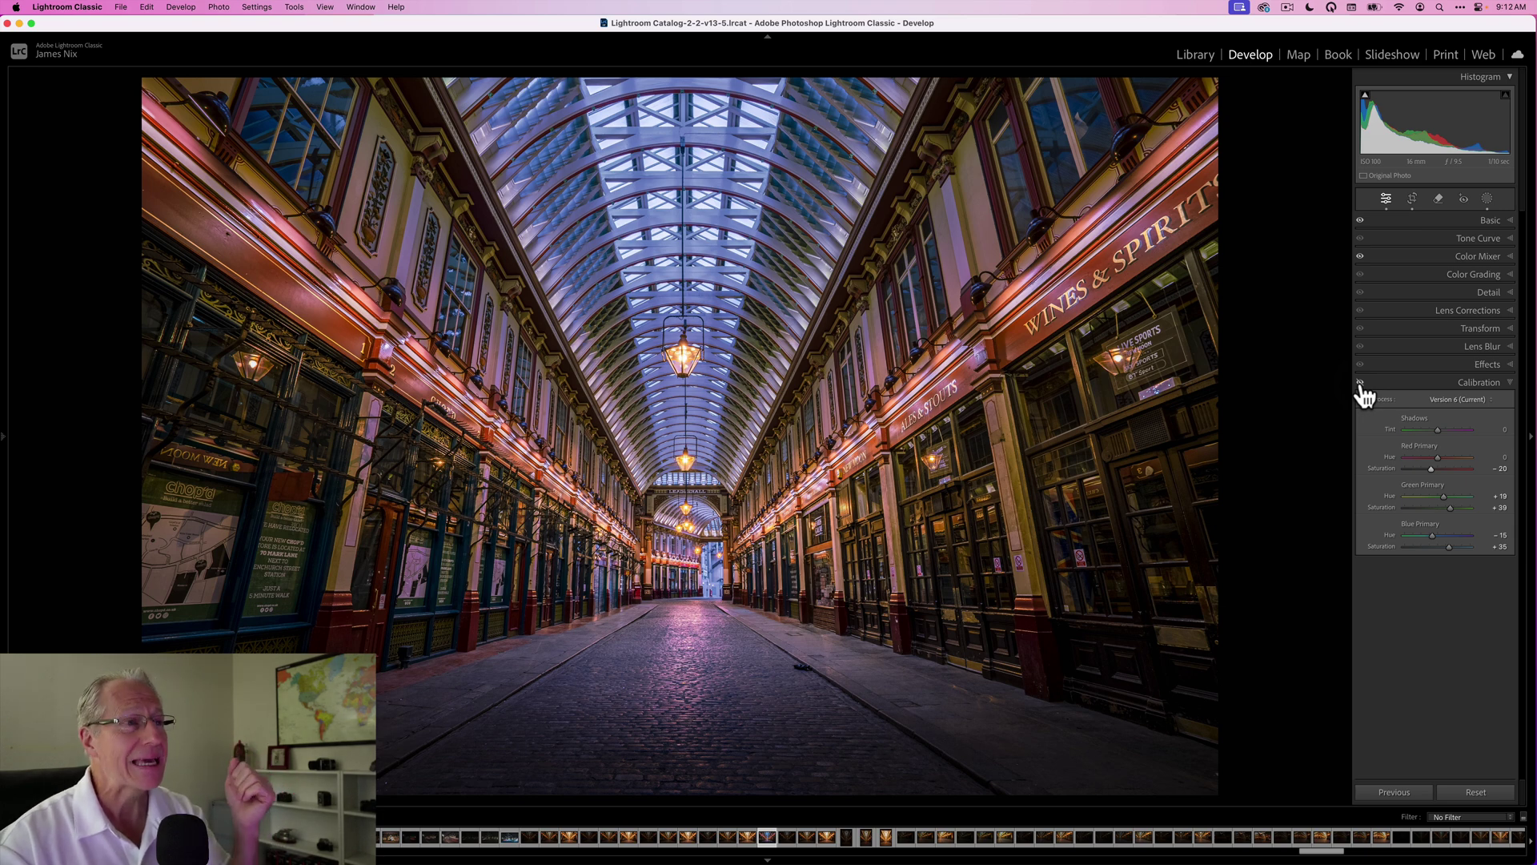
{"action": "left_click", "coordinate": [1361, 383]}
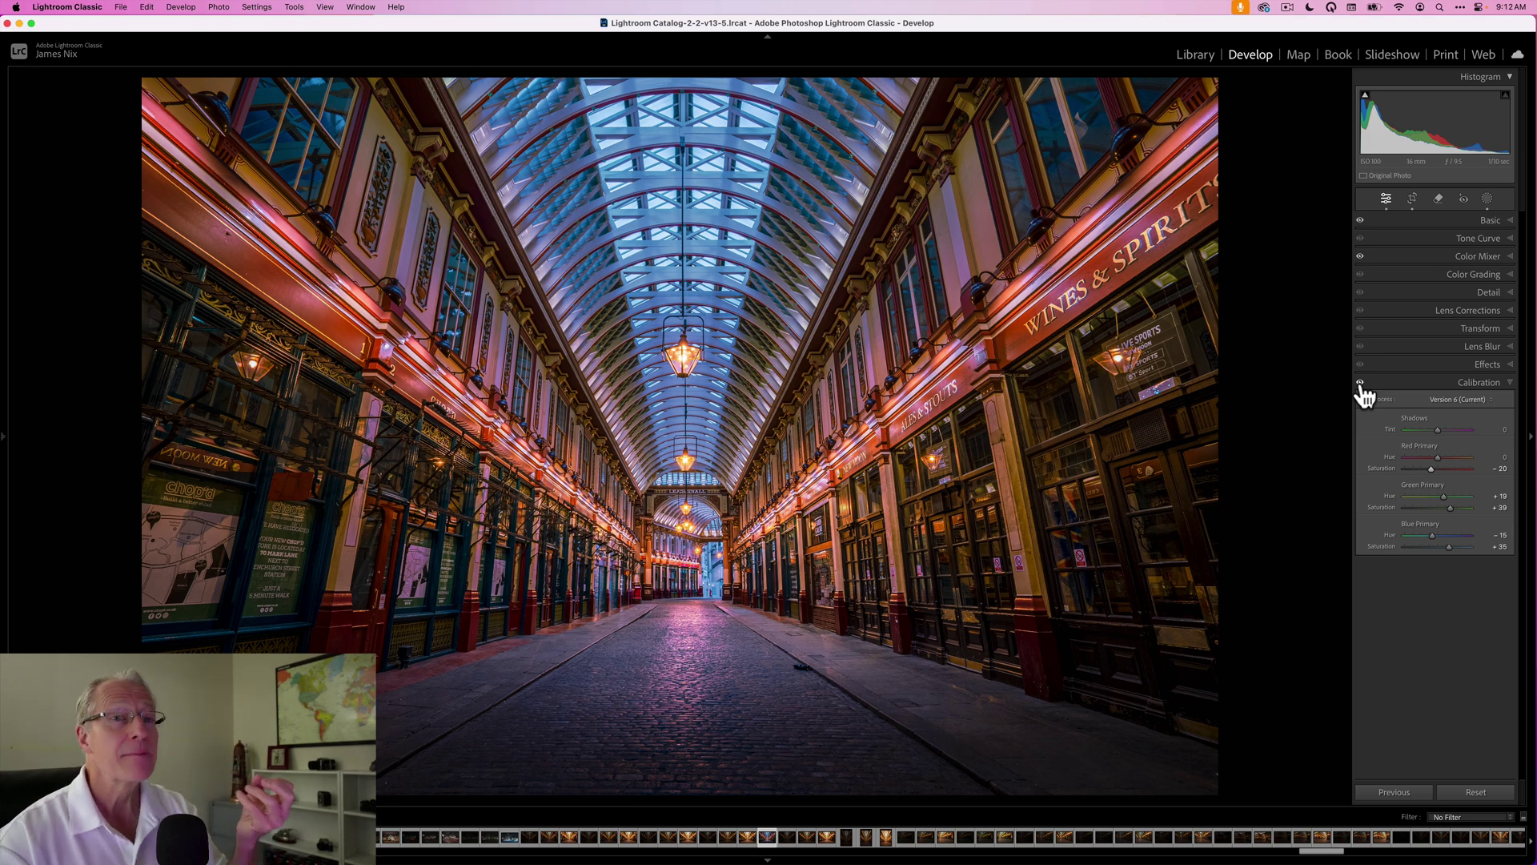
{"action": "left_click", "coordinate": [1360, 382]}
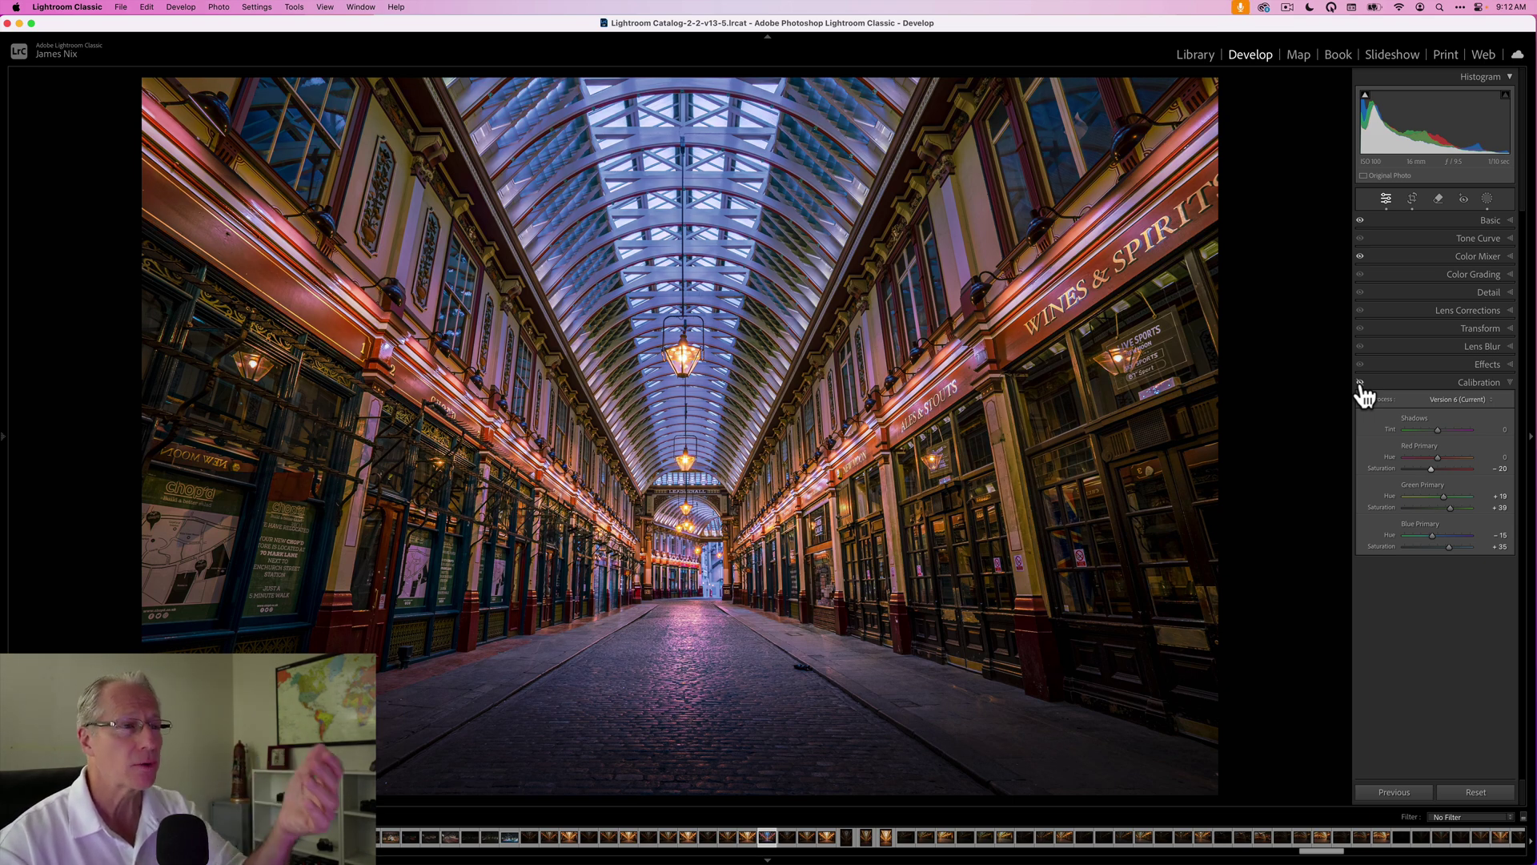
{"action": "left_click", "coordinate": [1360, 383]}
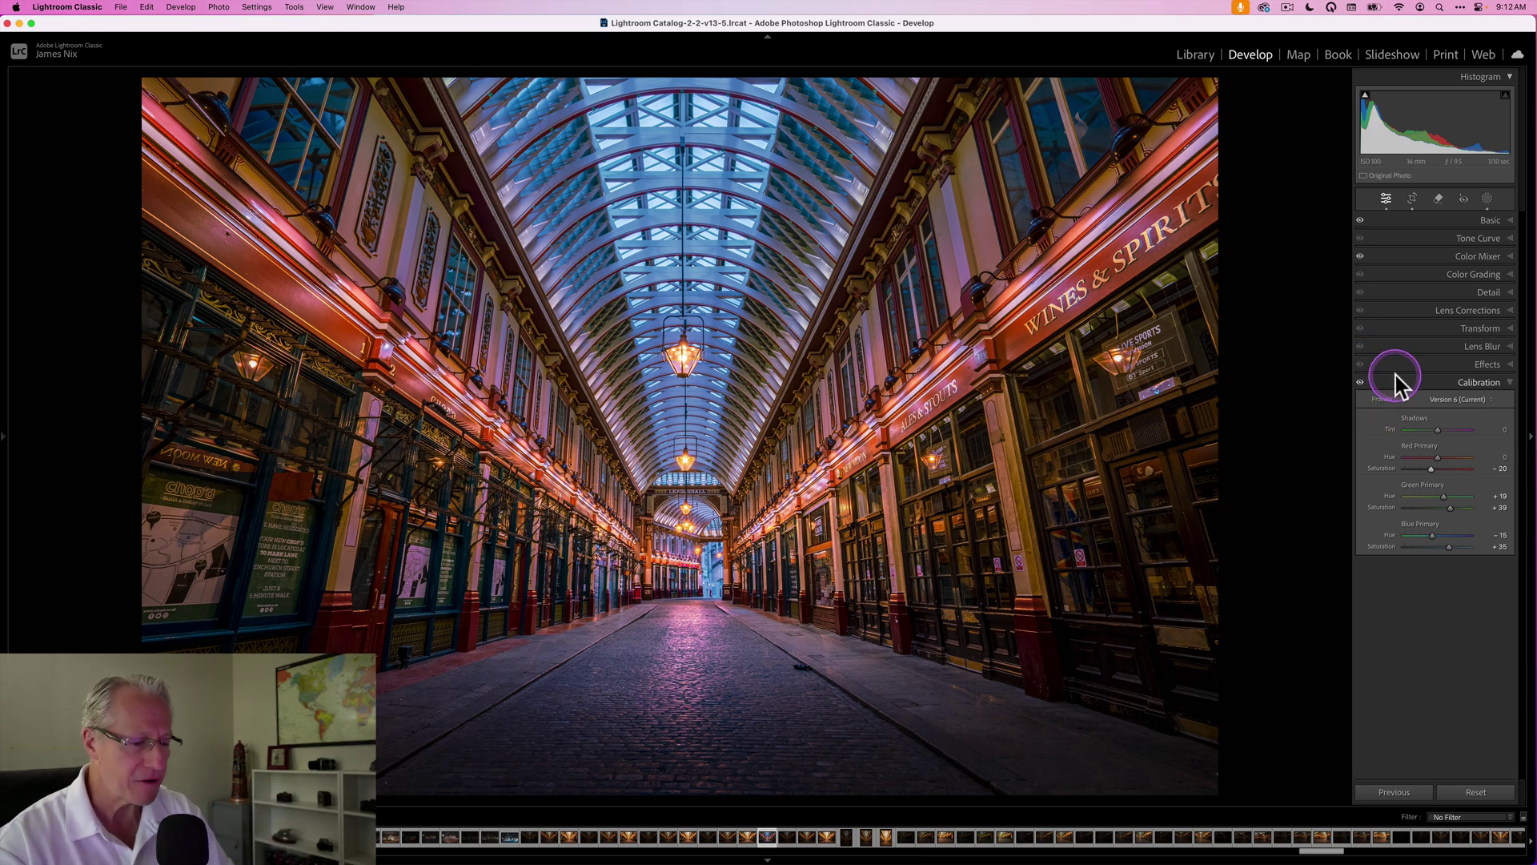
{"action": "left_click", "coordinate": [1395, 377]}
Add a post-crop vignette (amount -20, midpoint 46, roundness +68, feather 100) and compare it on and off.
{"action": "left_click", "coordinate": [1415, 362]}
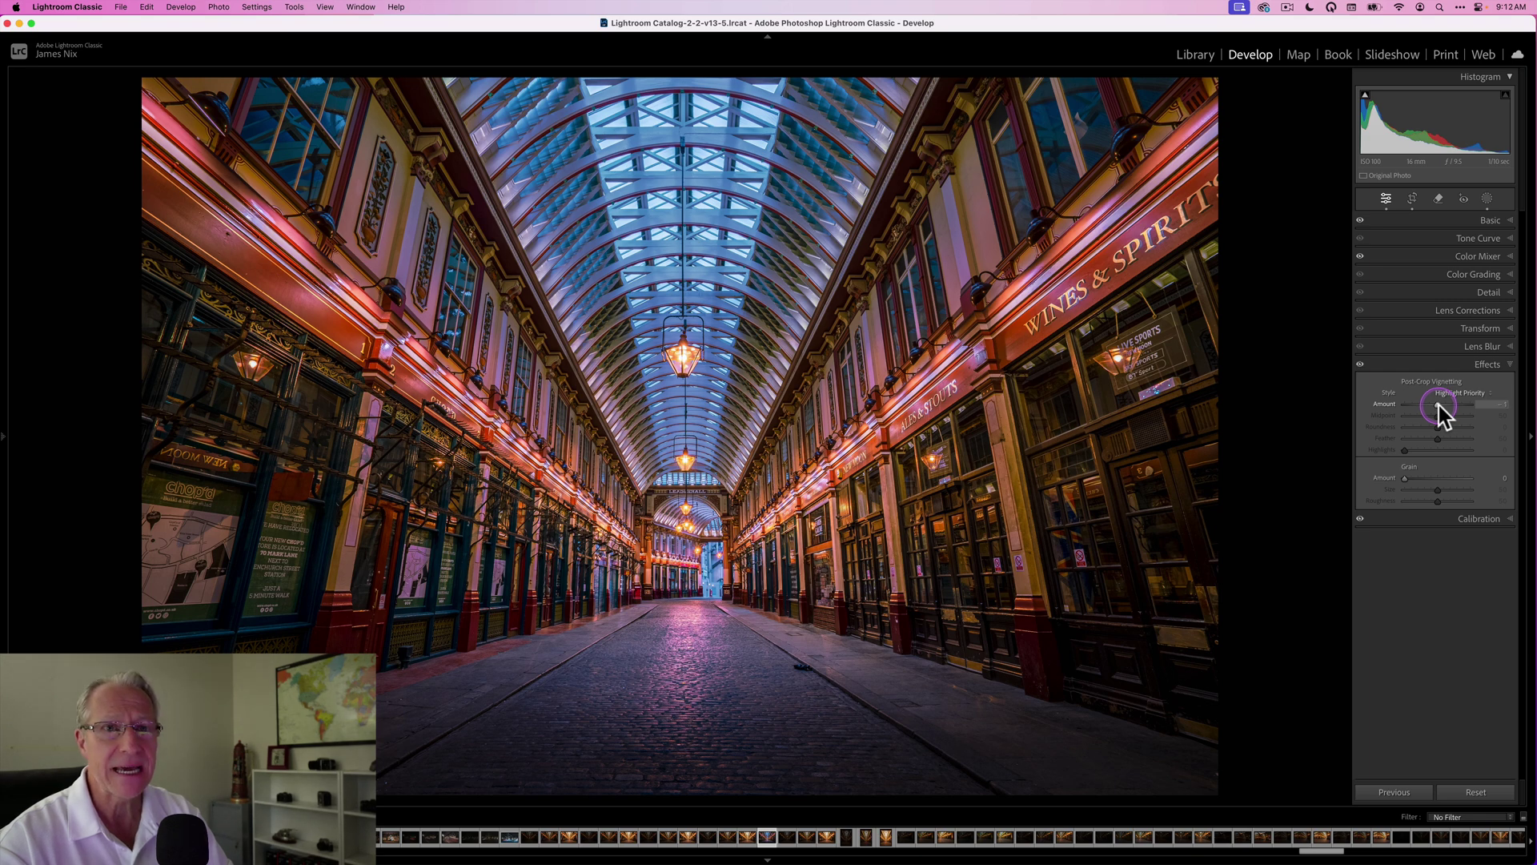
{"action": "left_click_drag", "start_coordinate": [1439, 405], "coordinate": [1433, 405]}
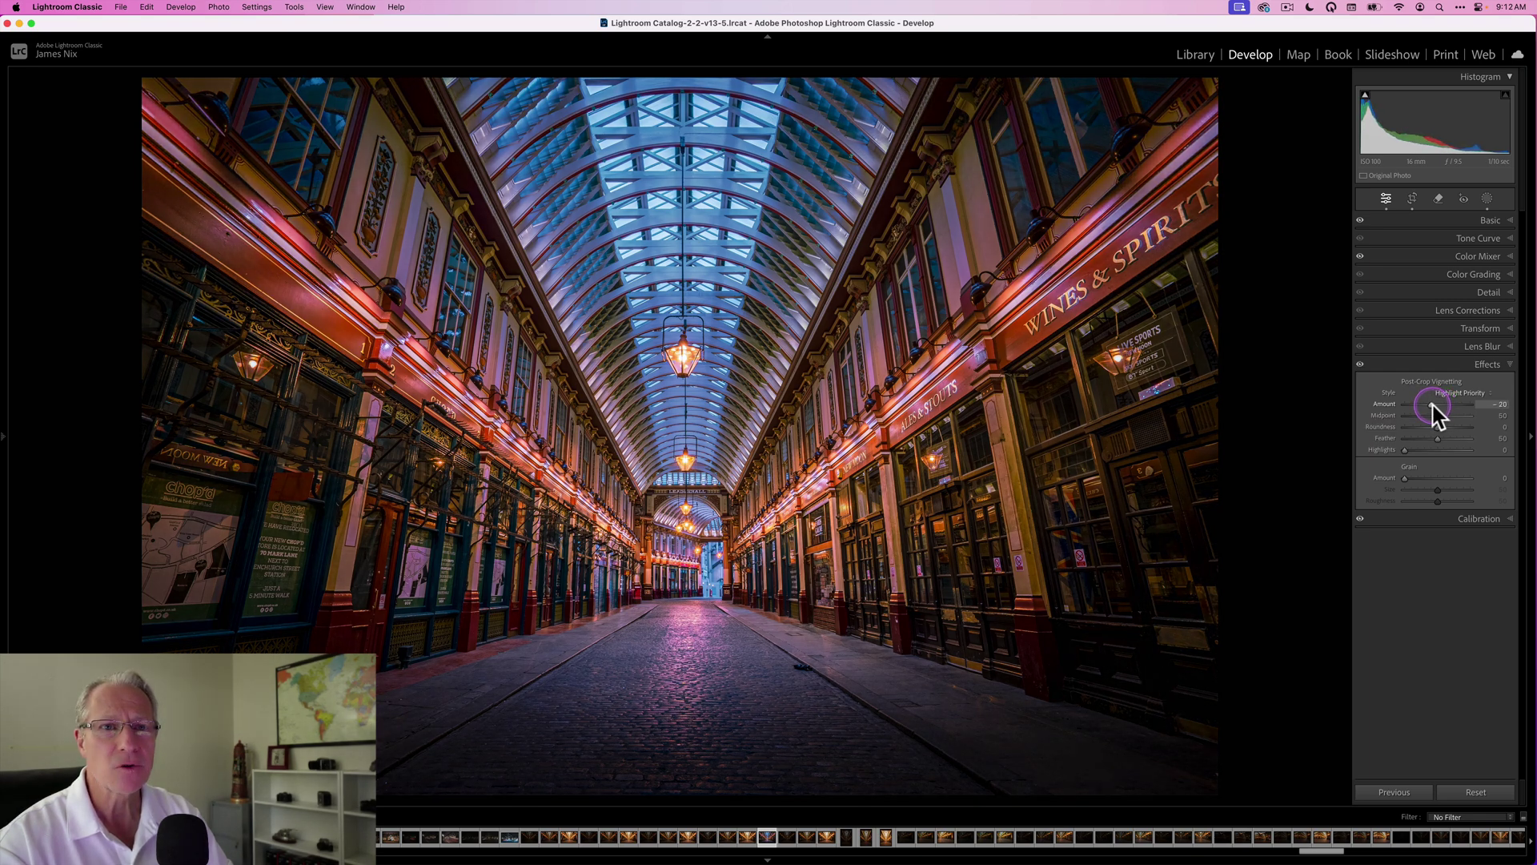
{"action": "left_click", "coordinate": [1437, 417]}
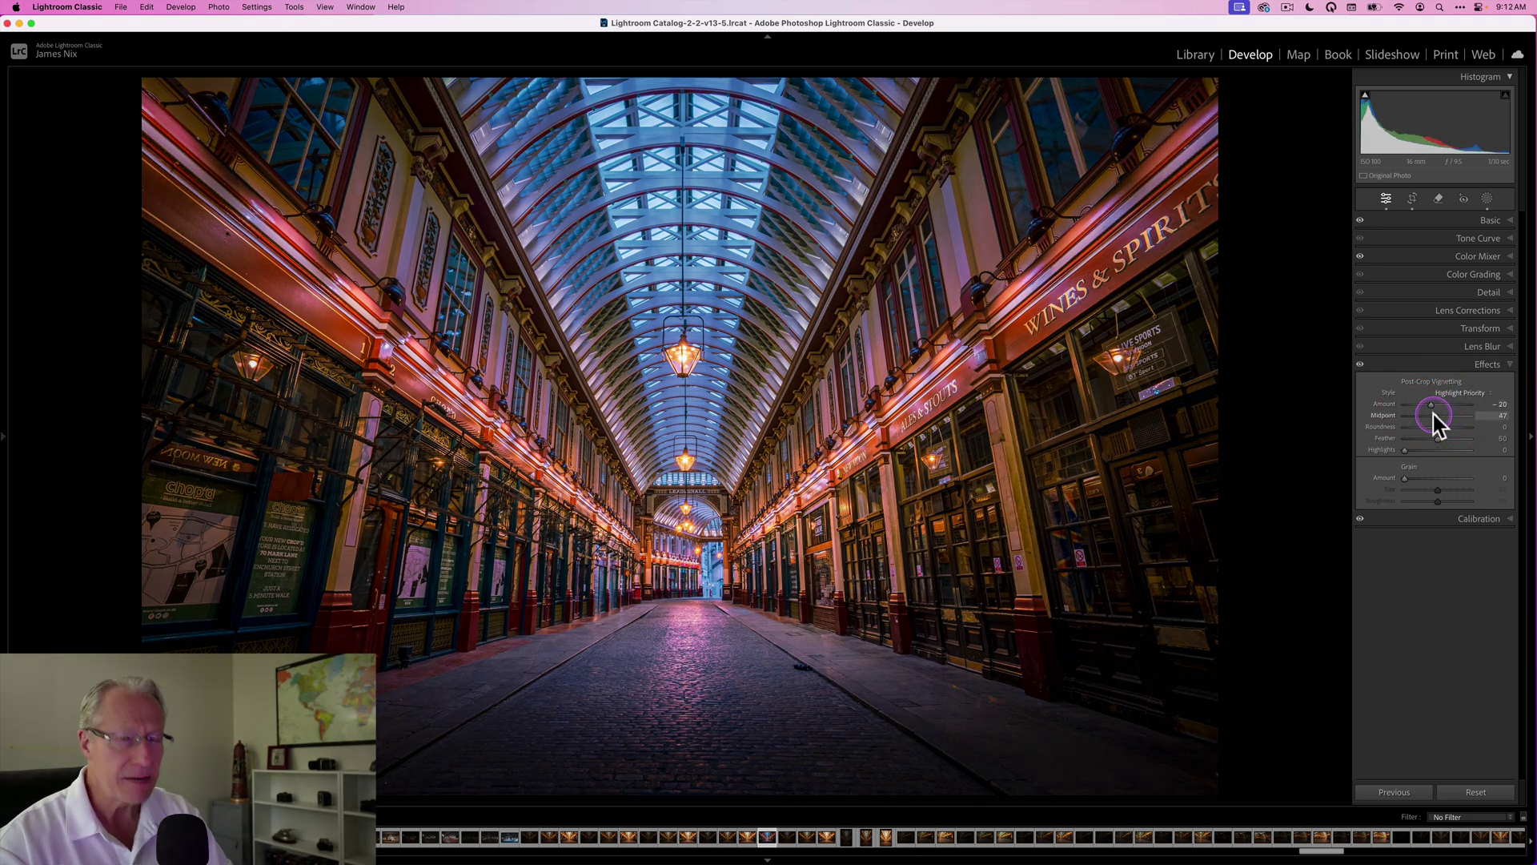
{"action": "left_click_drag", "start_coordinate": [1434, 416], "coordinate": [1521, 450]}
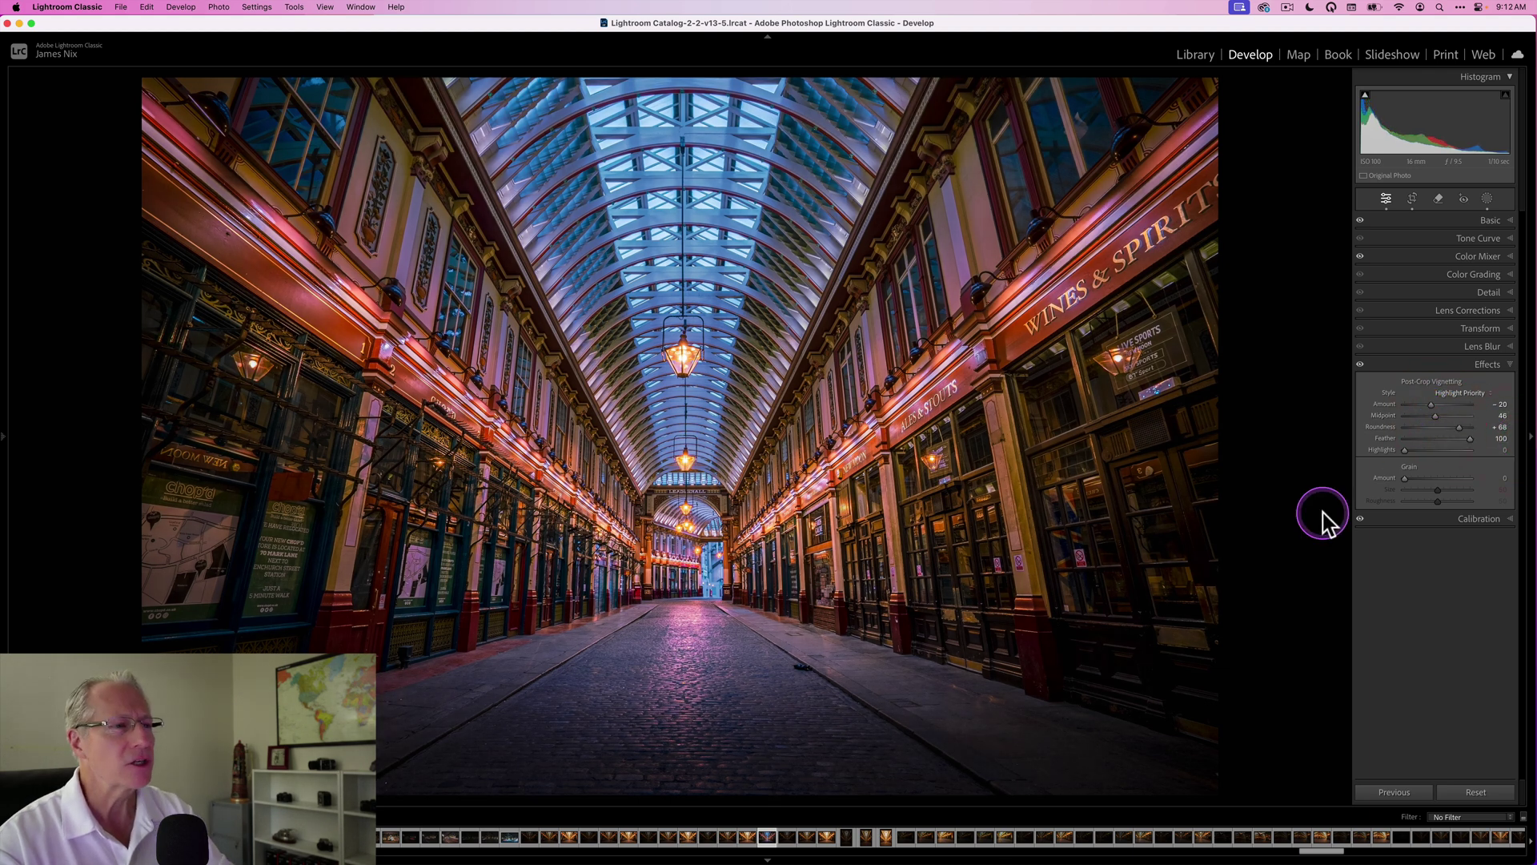
{"action": "left_click", "coordinate": [1360, 364]}
{"action": "left_click", "coordinate": [1361, 365]}
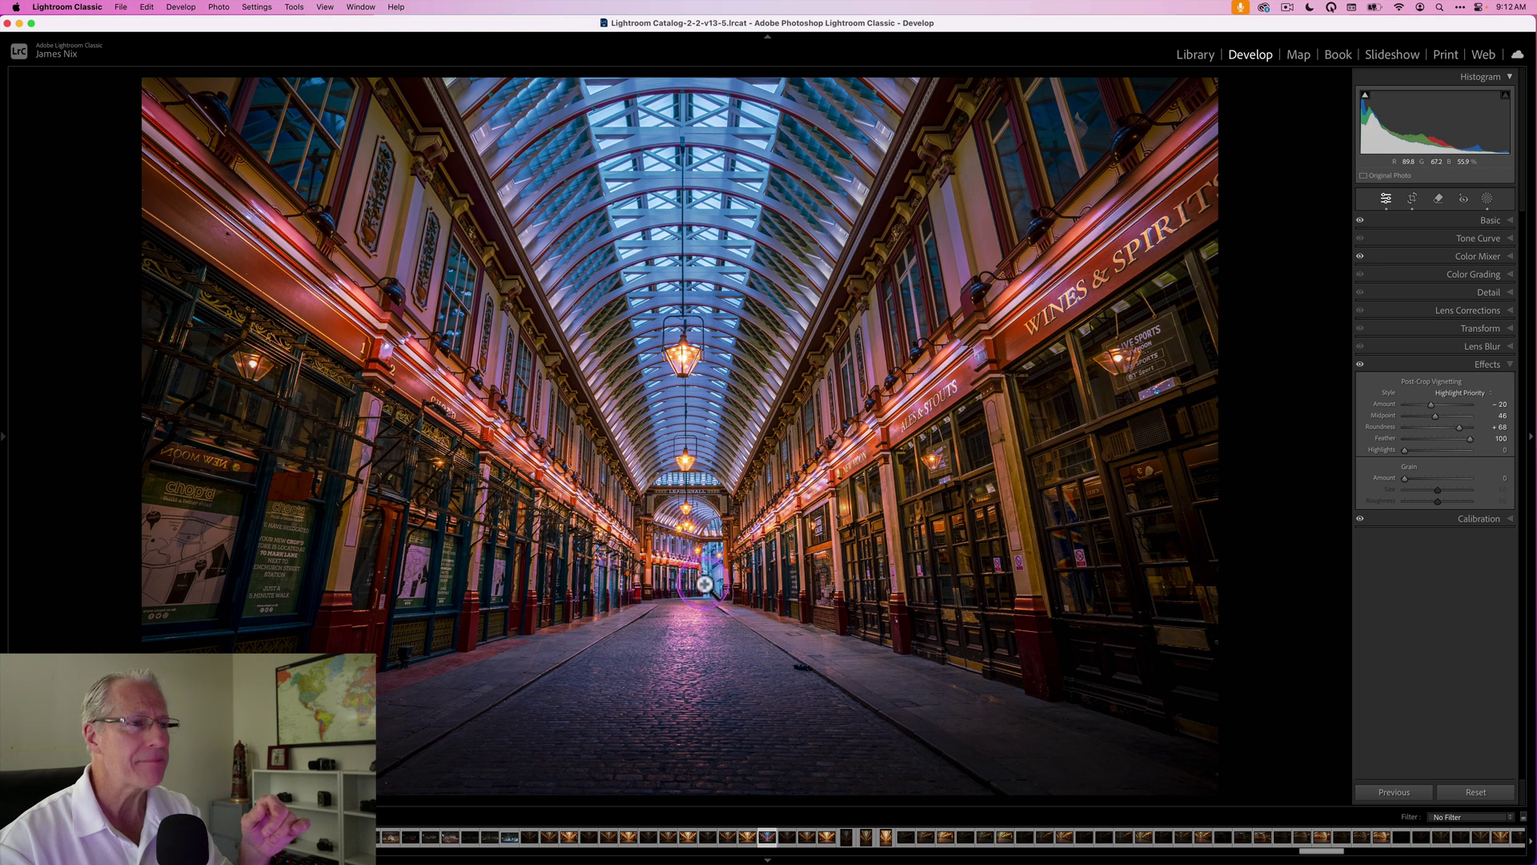
Collapse Effects and use the \ key to compare the finished arcade edit with the original.
{"action": "left_click", "coordinate": [1411, 364]}
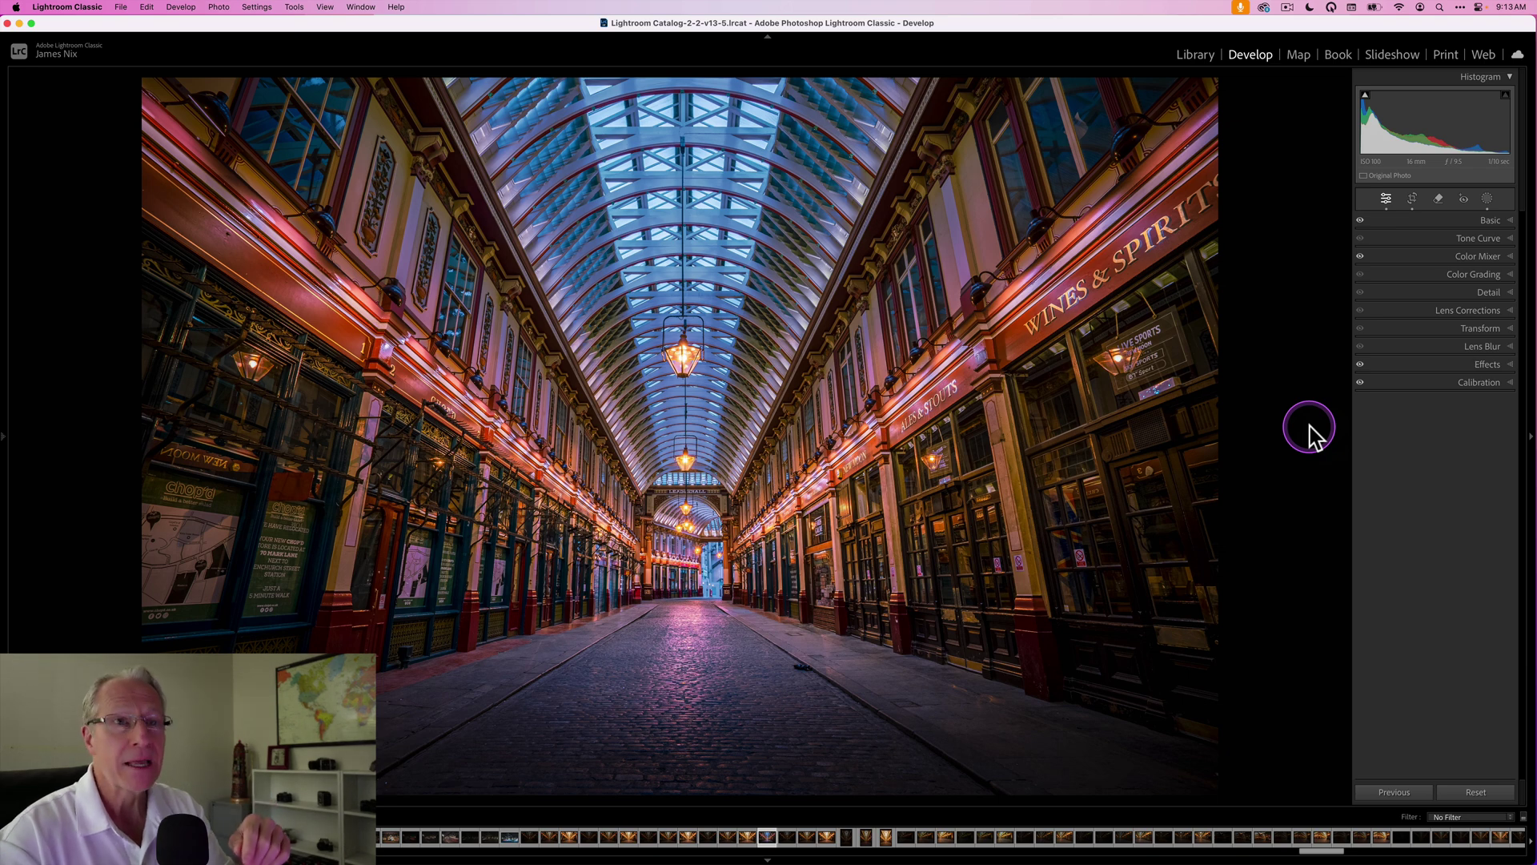
{"action": "key", "text": "backslash"}
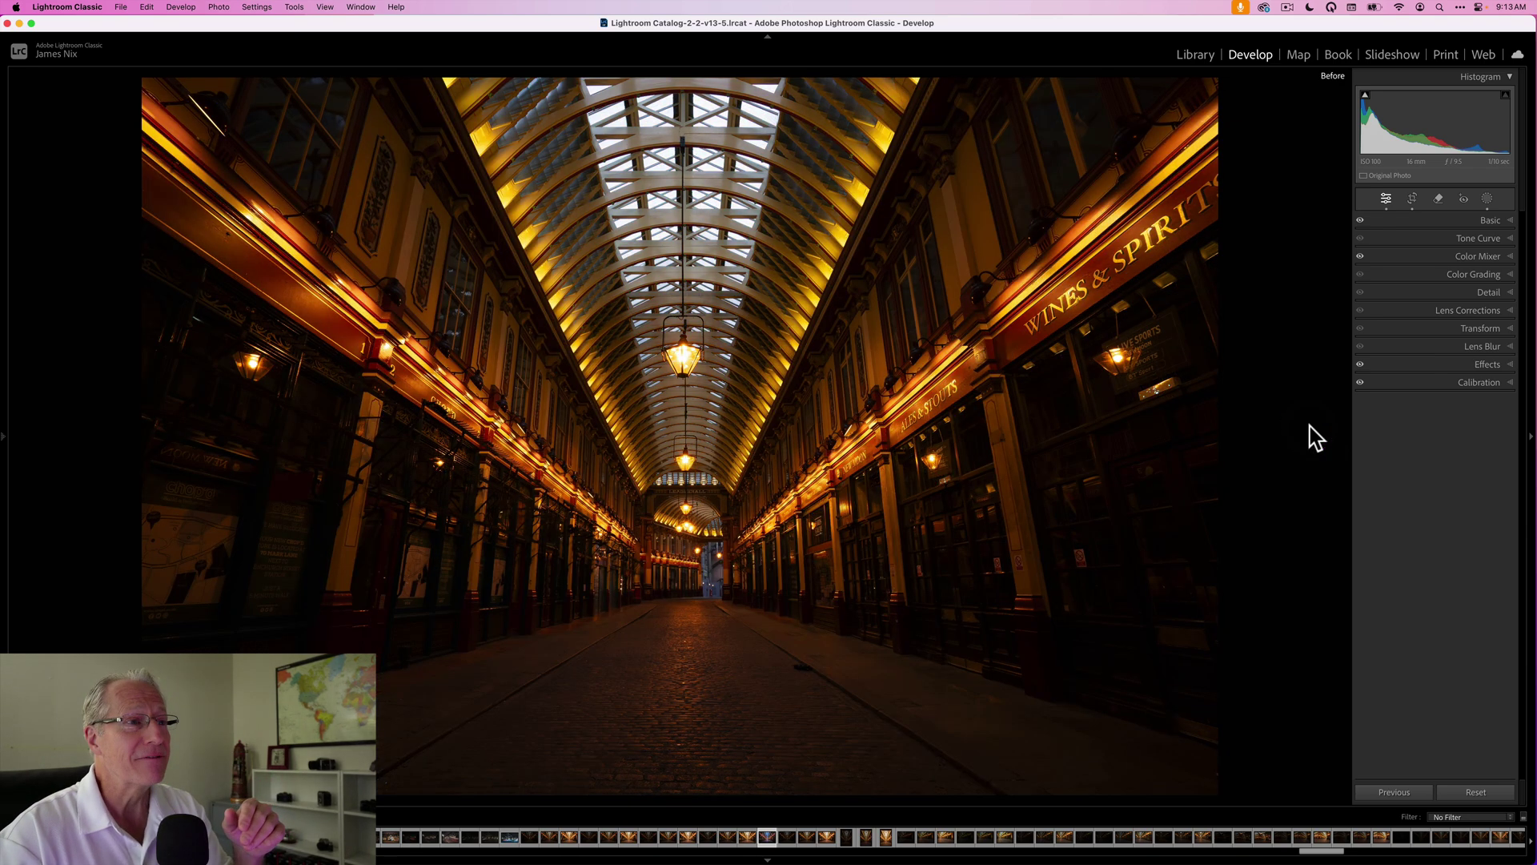
{"action": "key", "text": "backslash"}
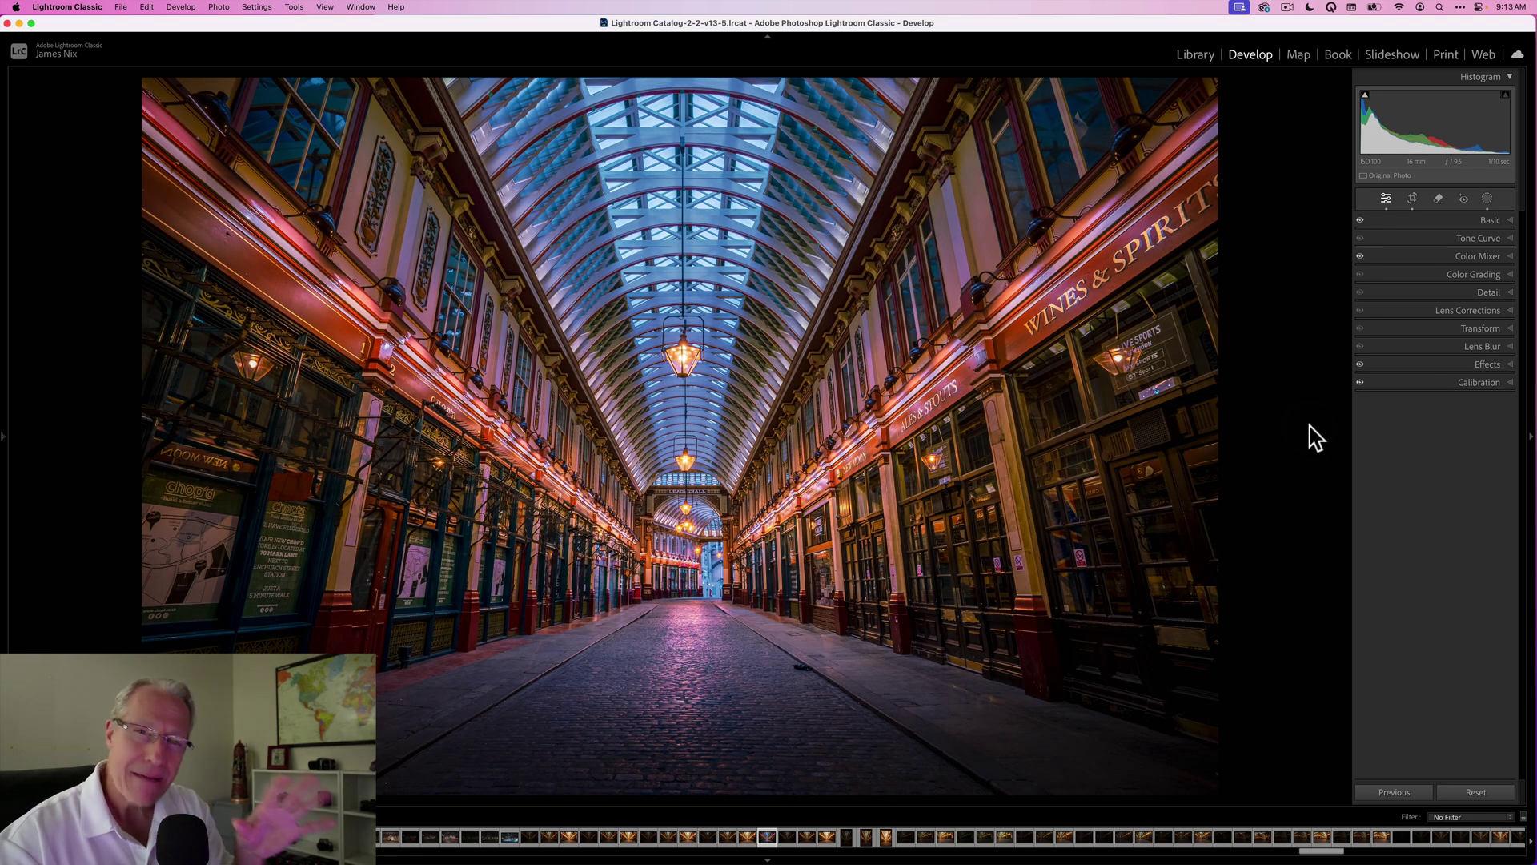